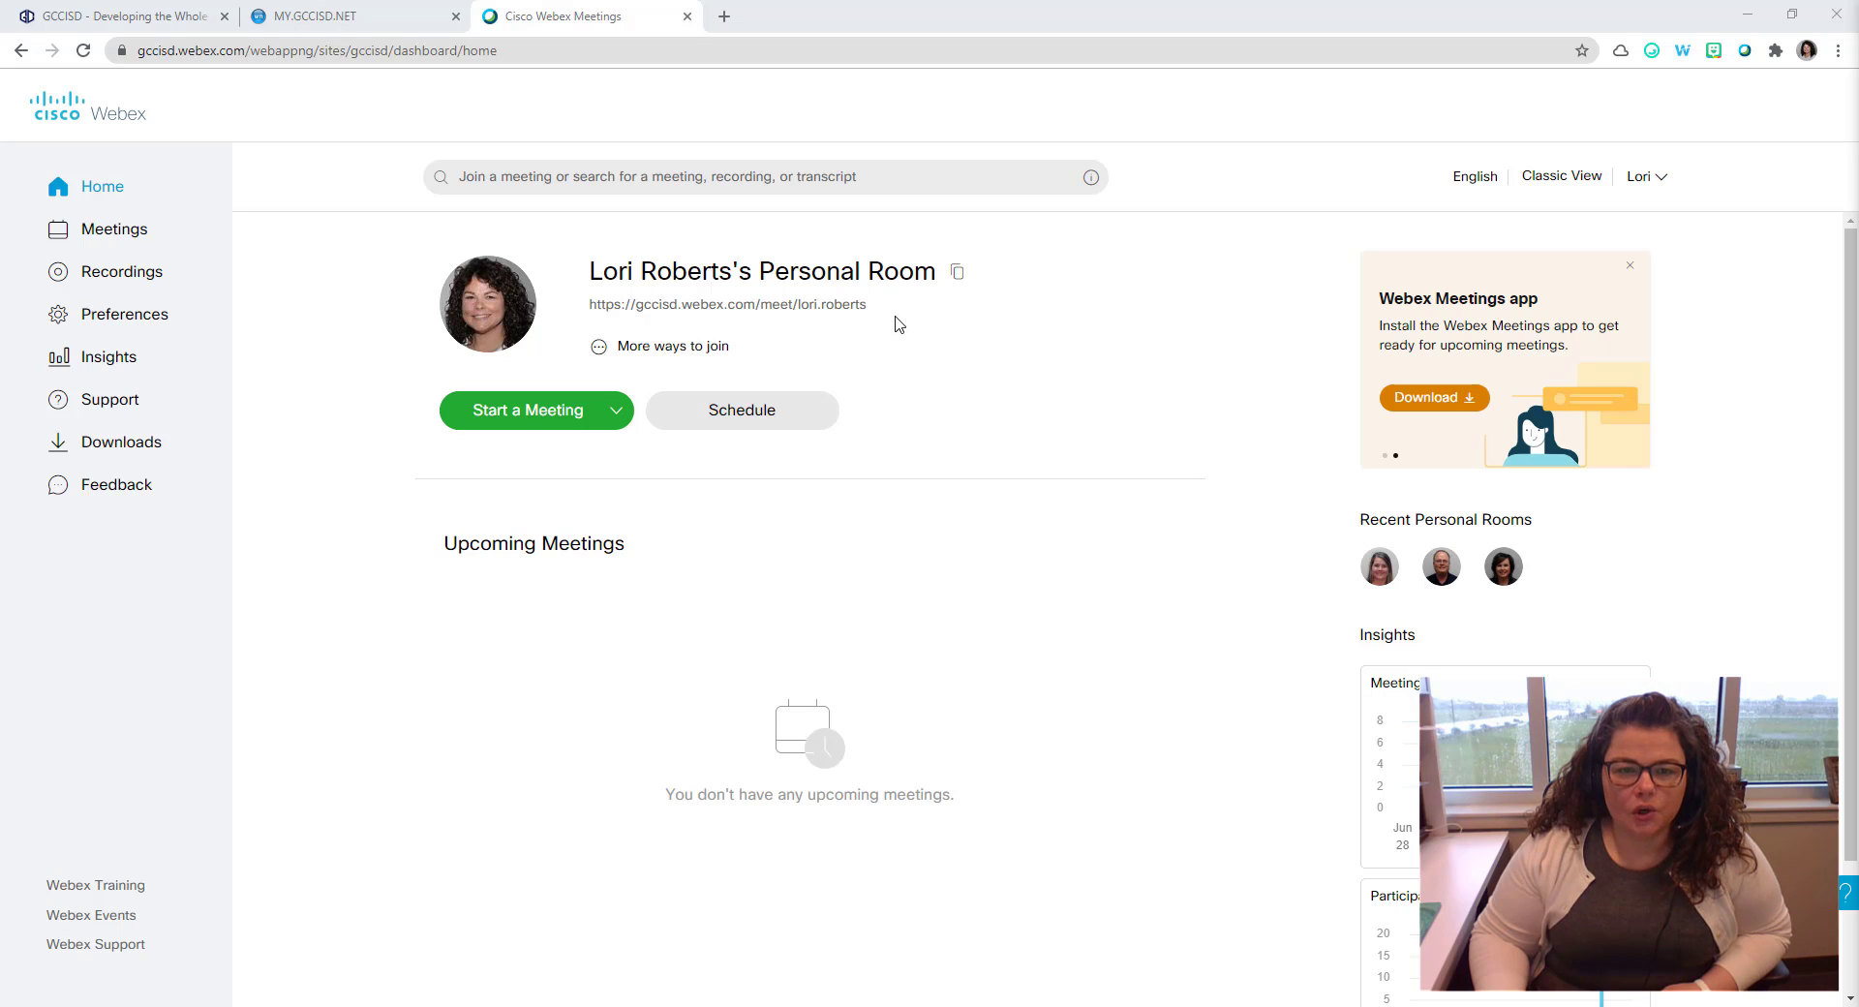
Step: Repeatedly select and deselect the personal room link
triple_click(823, 306)
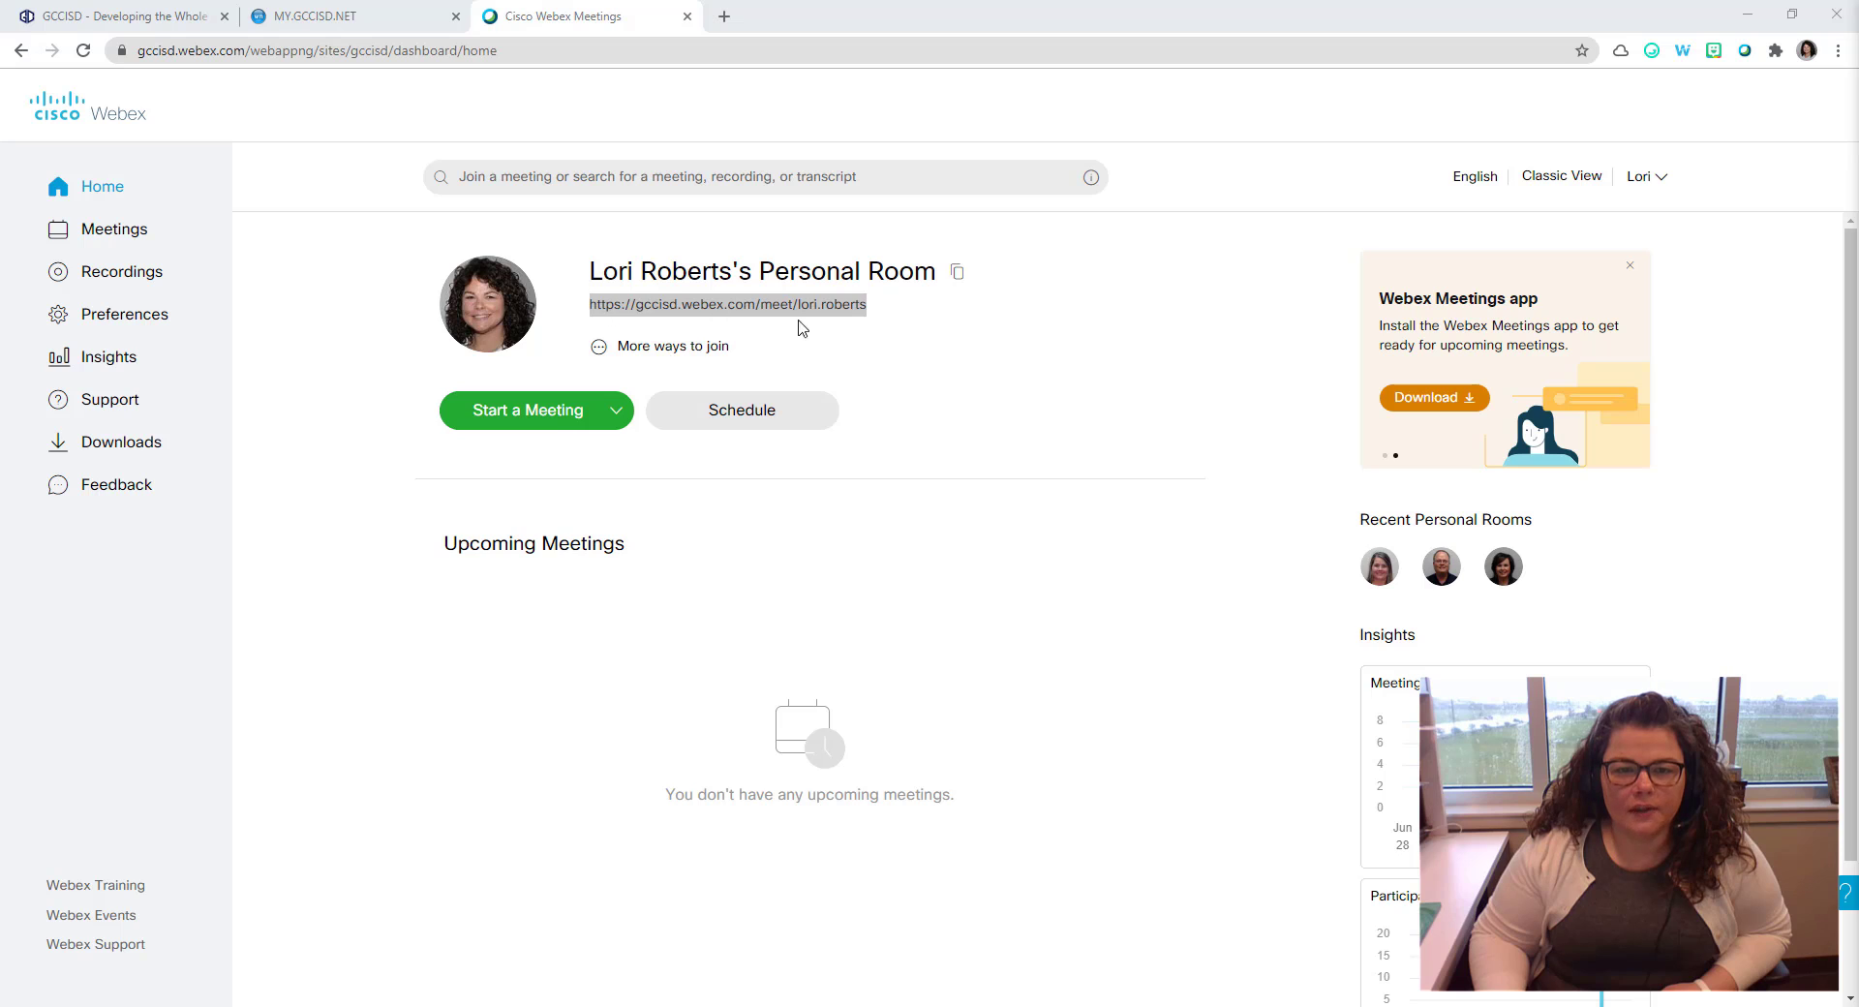
triple_click(862, 314)
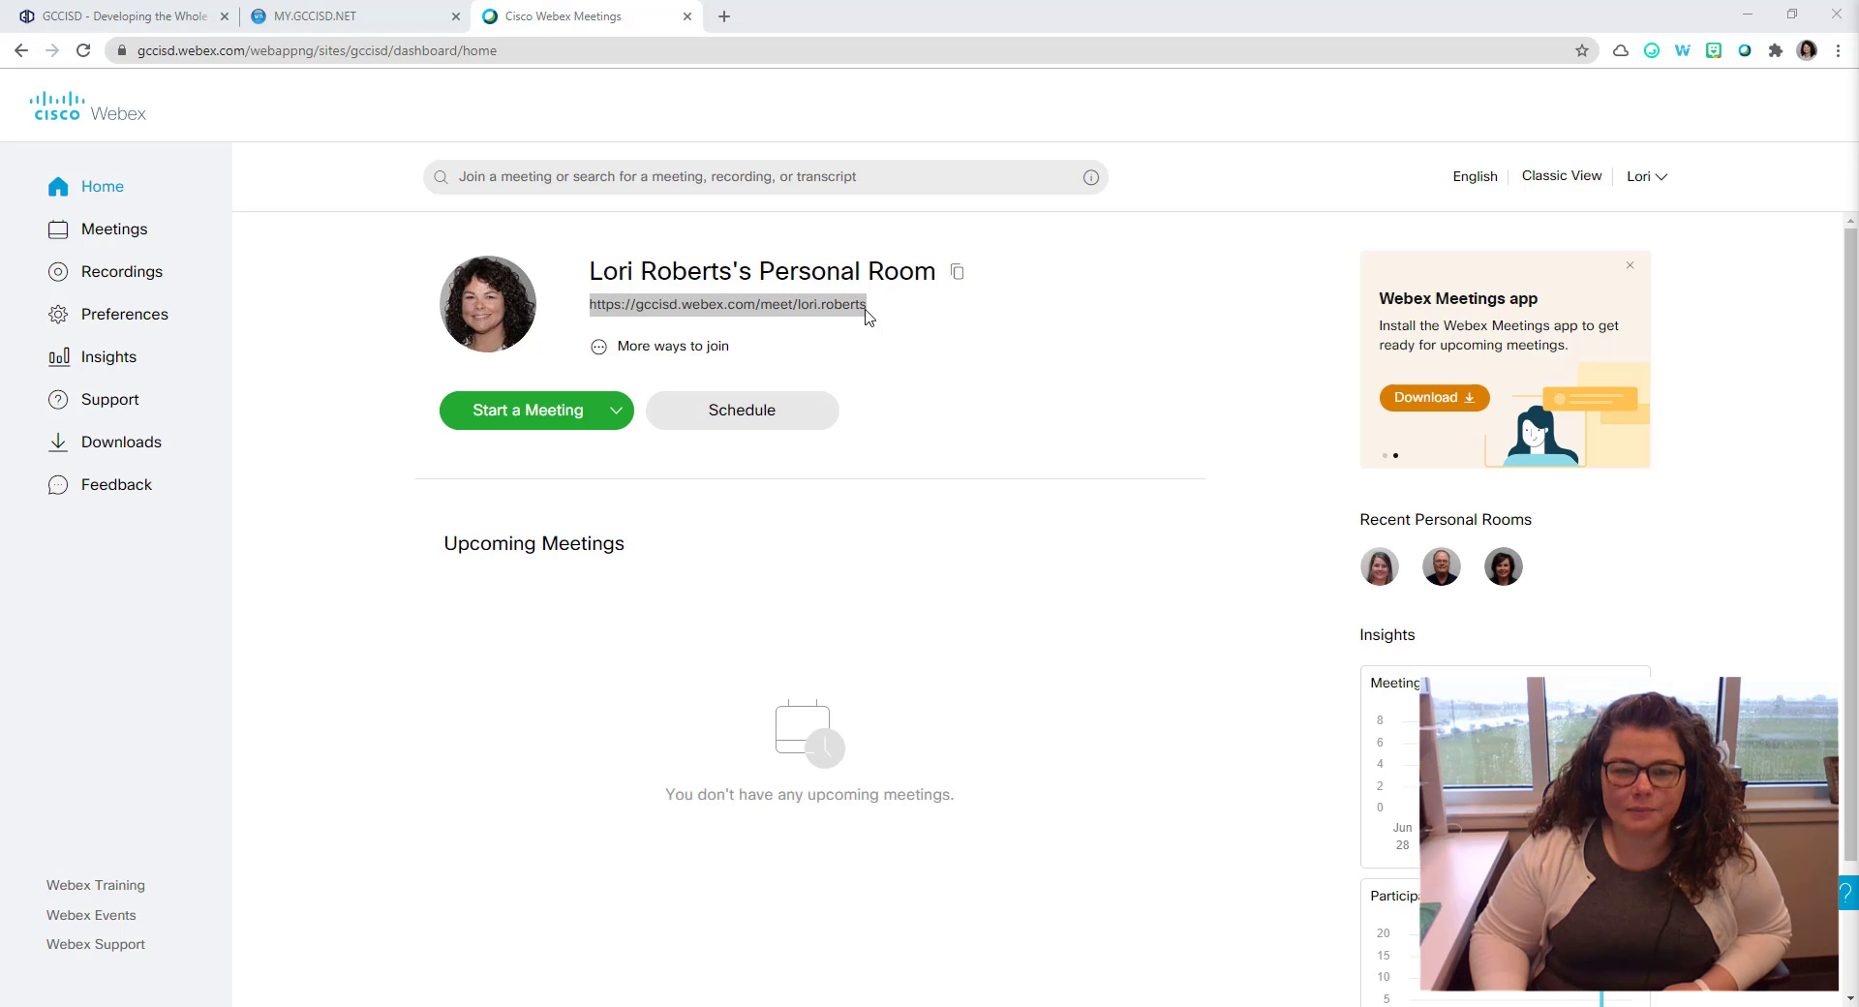
left_click(873, 317)
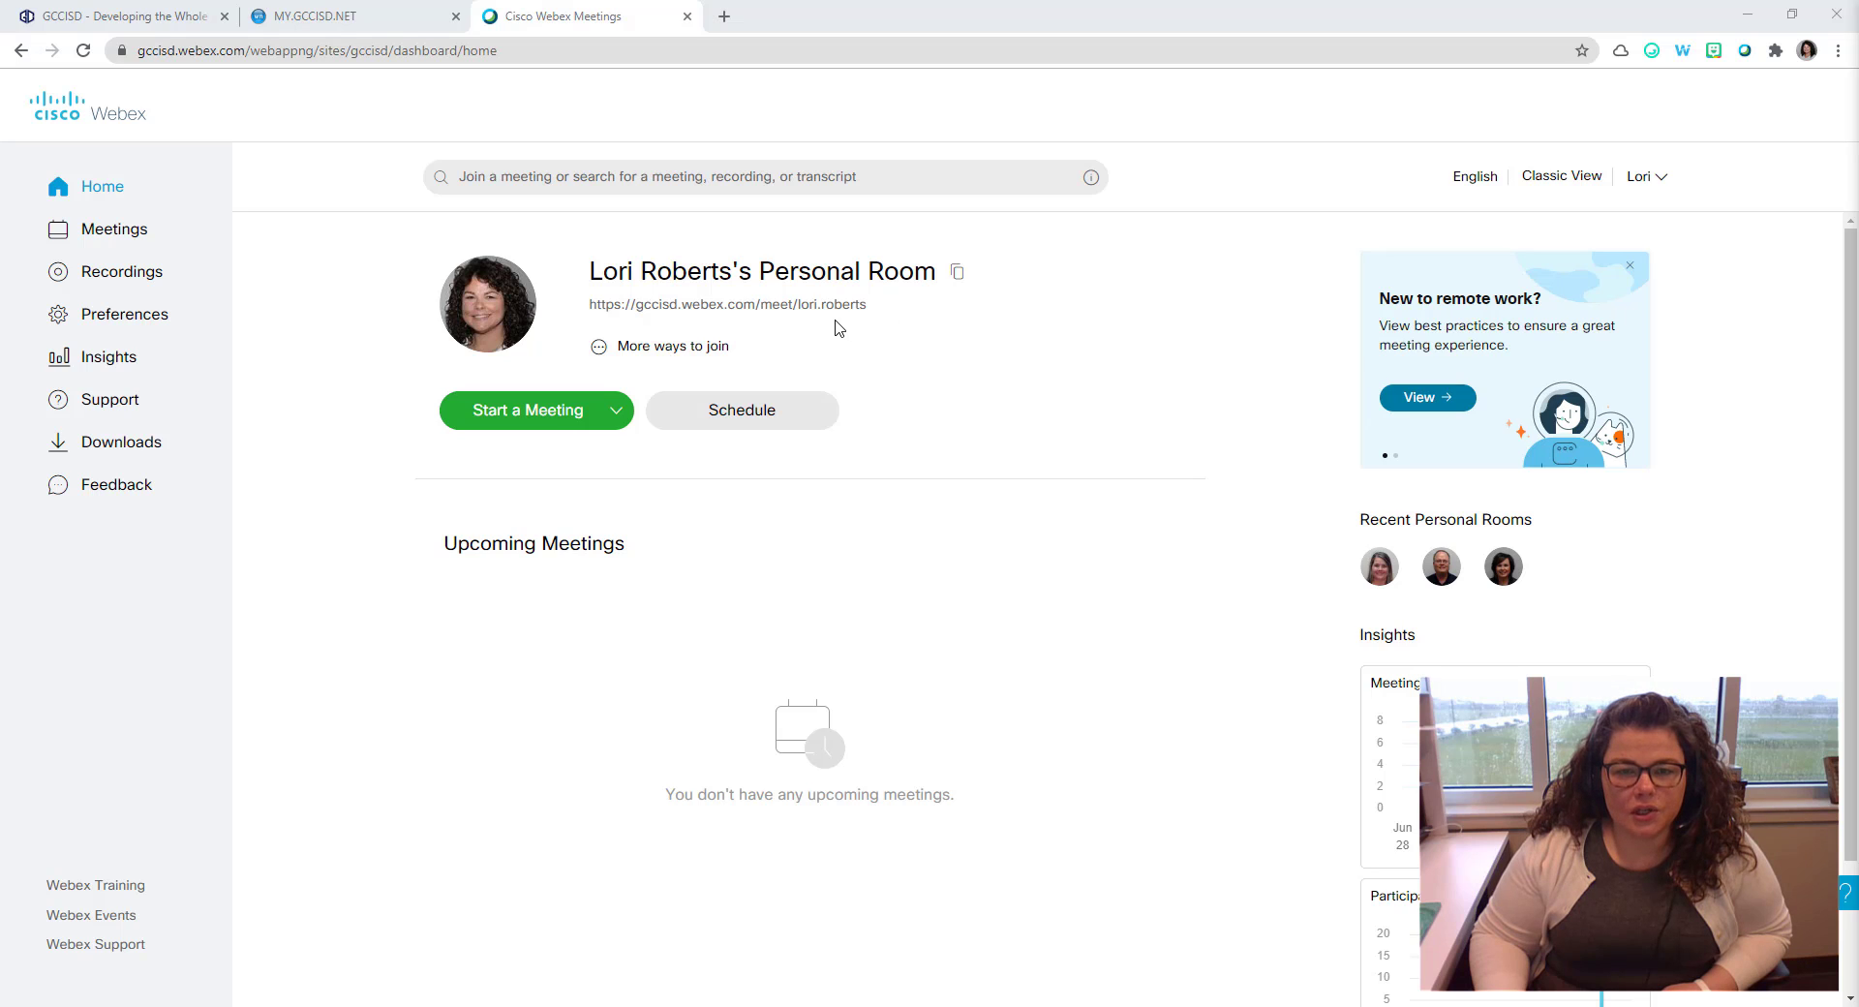
triple_click(806, 316)
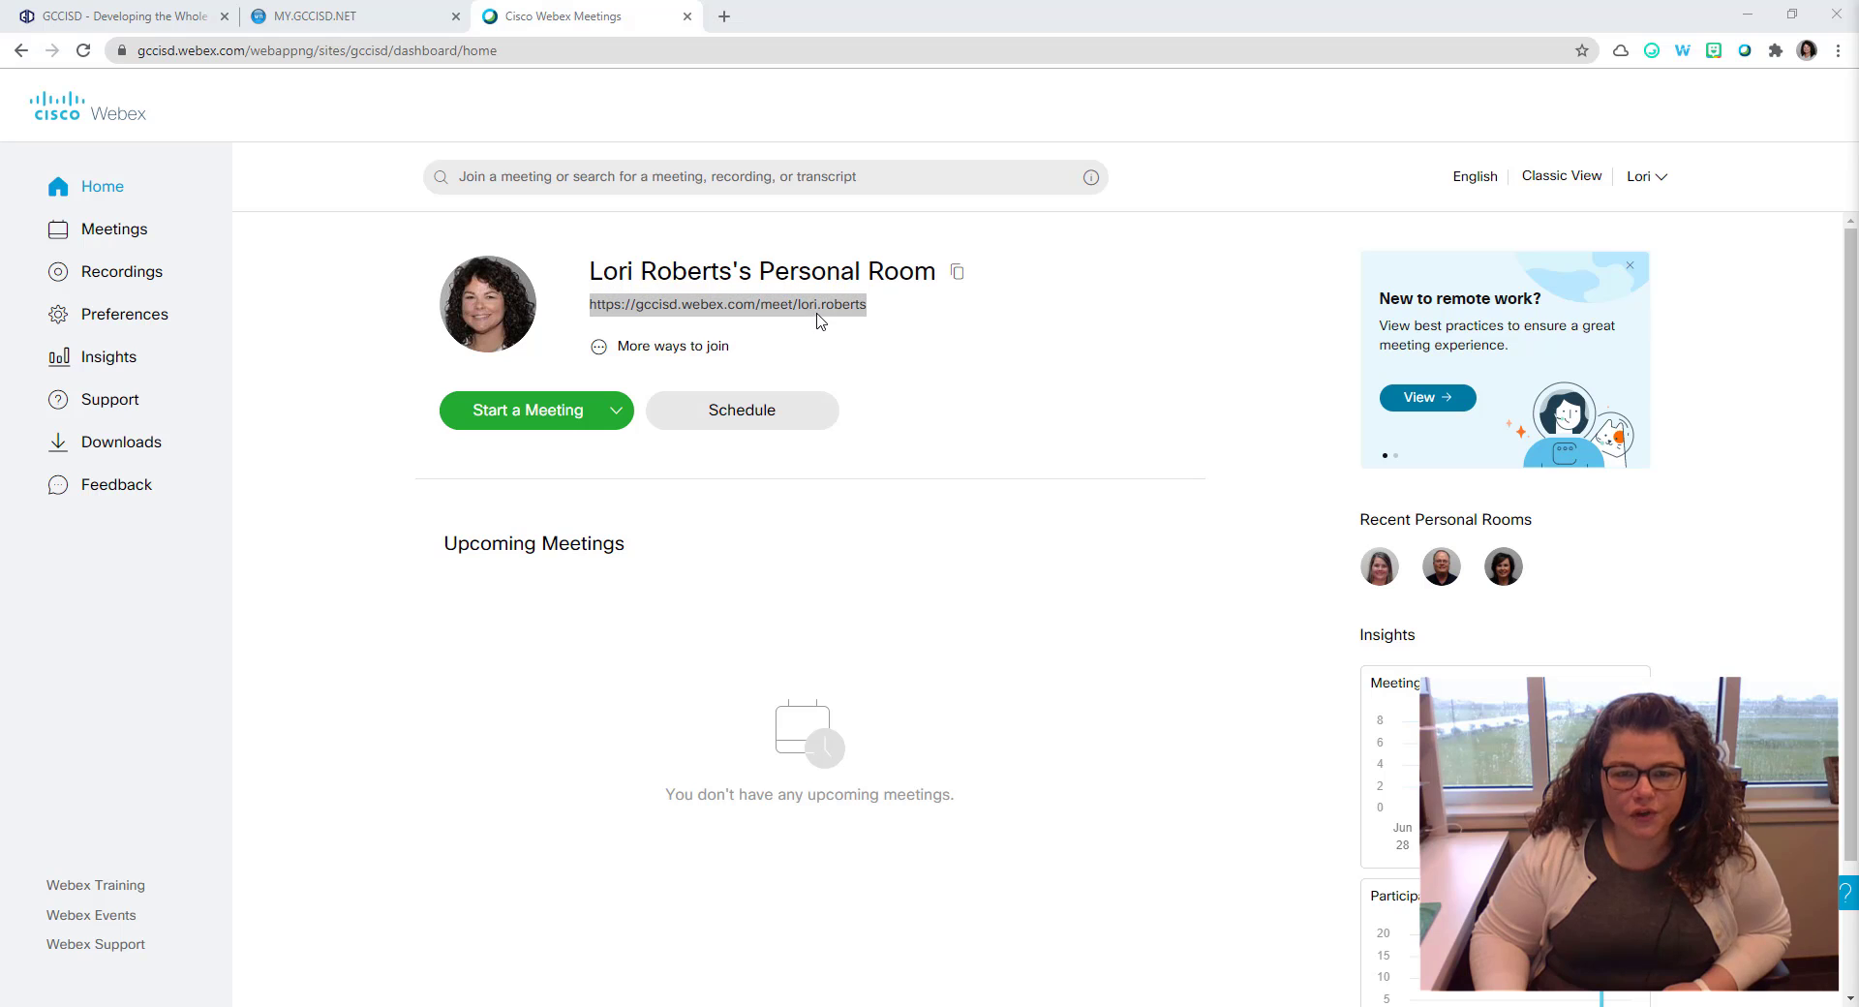
left_click(862, 316)
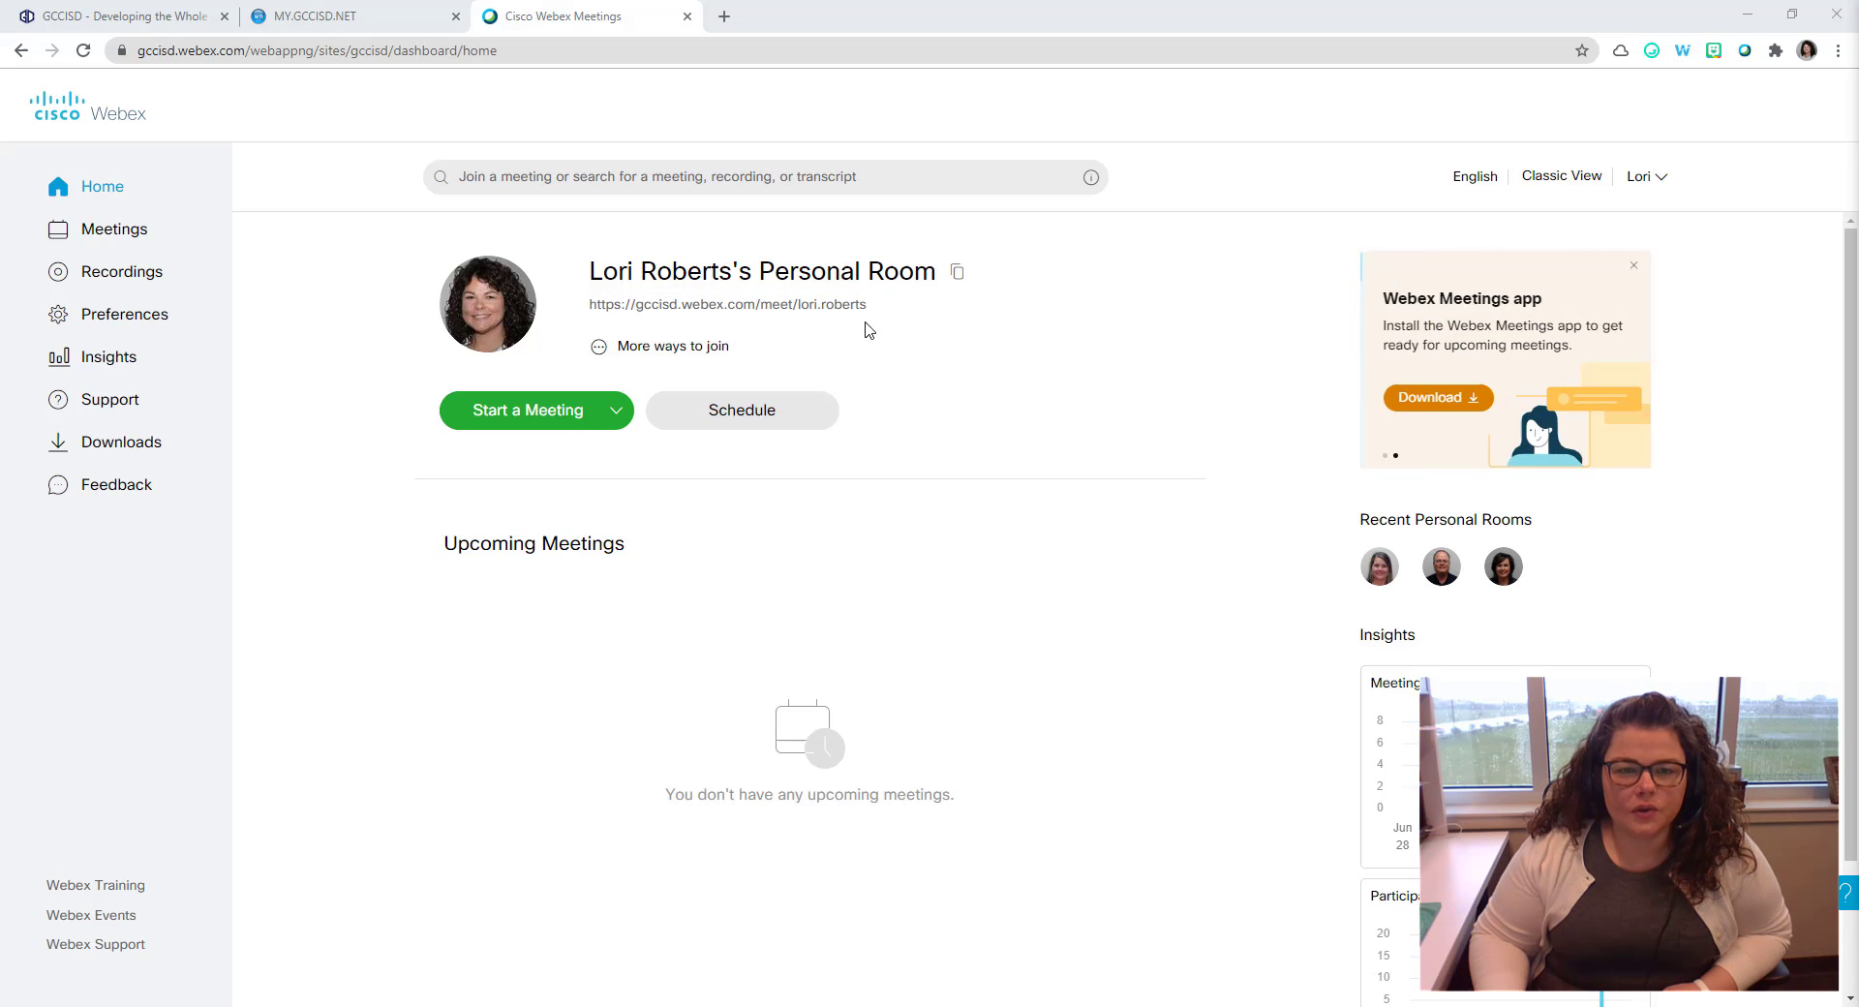
triple_click(779, 320)
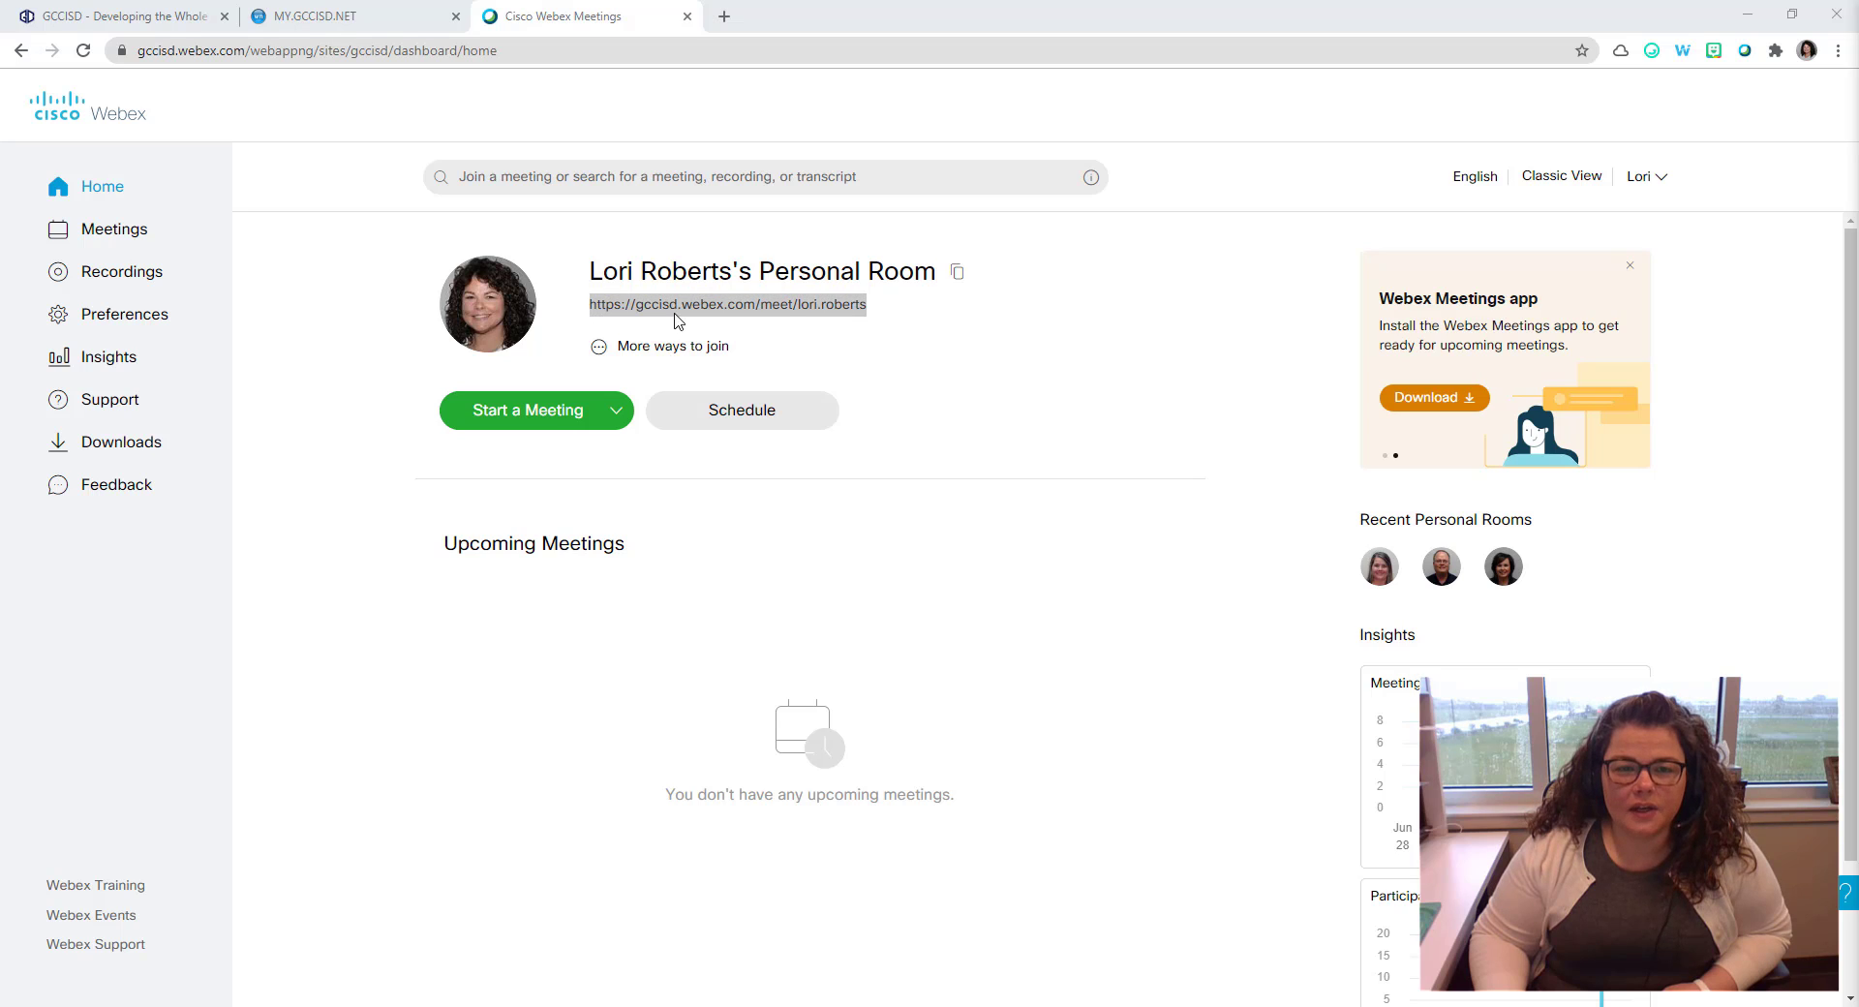
left_click(810, 323)
triple_click(817, 323)
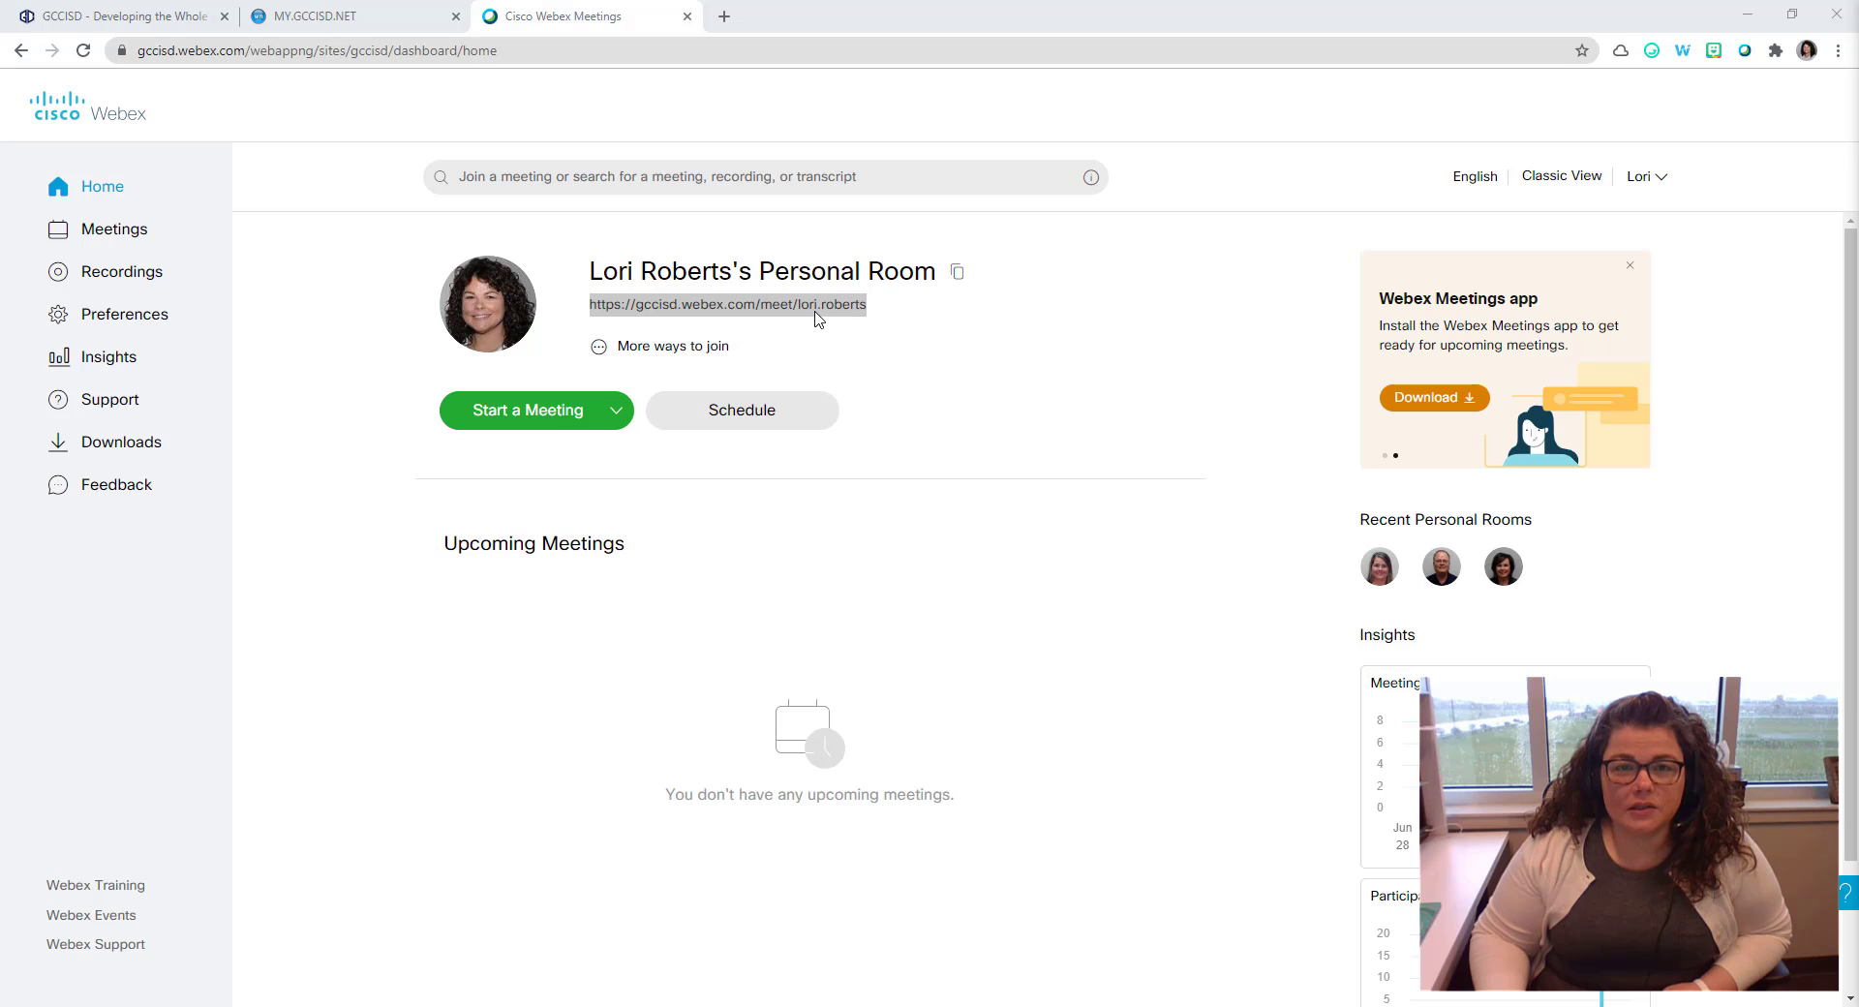
left_click(870, 314)
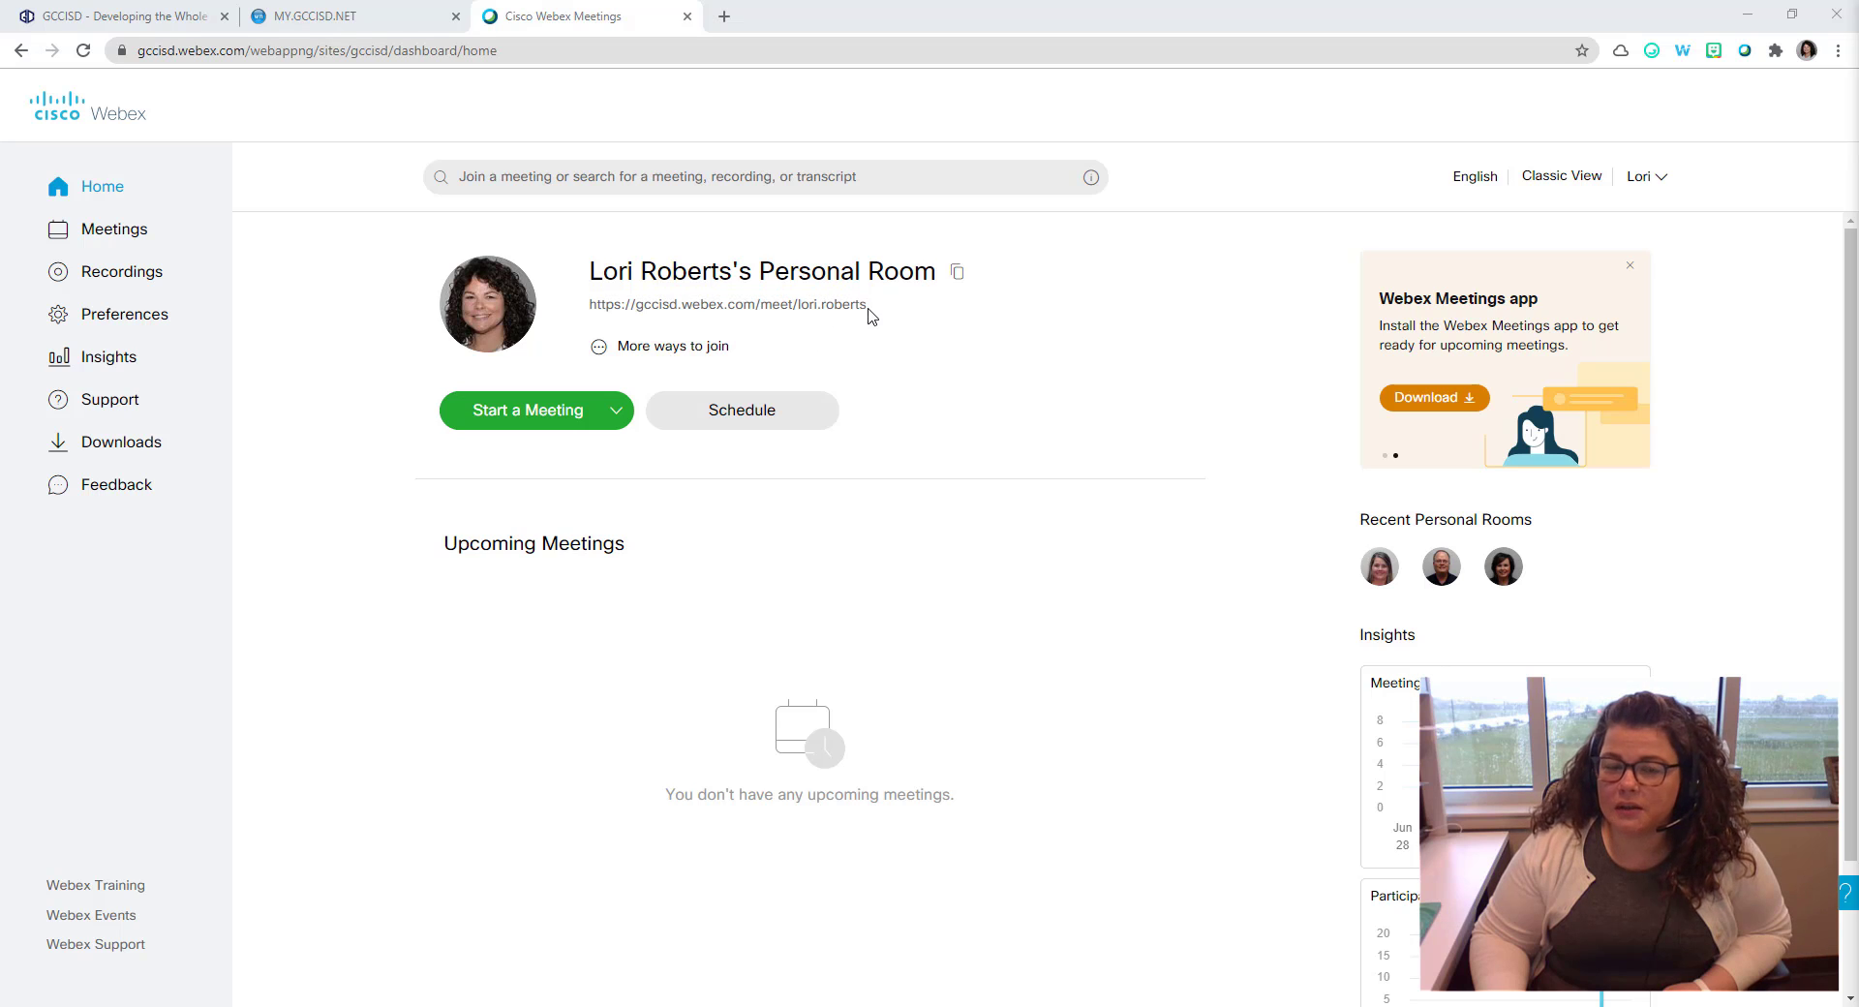
triple_click(866, 309)
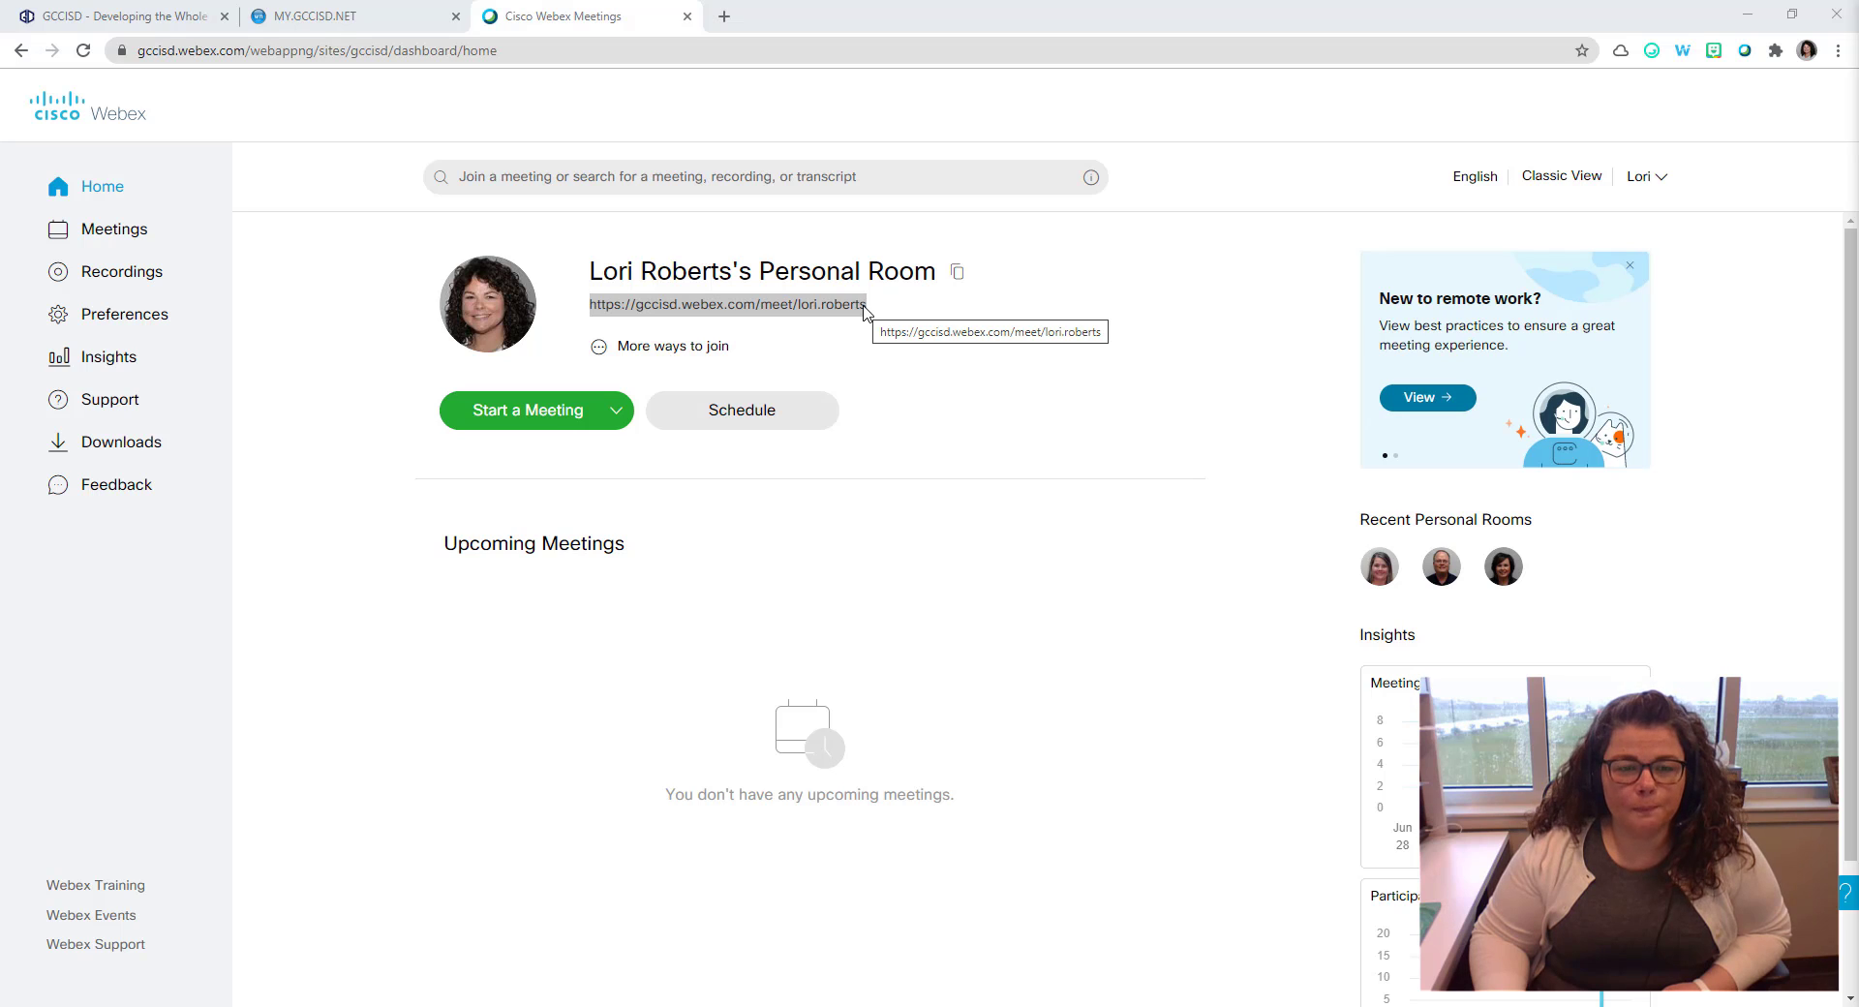
left_click(865, 310)
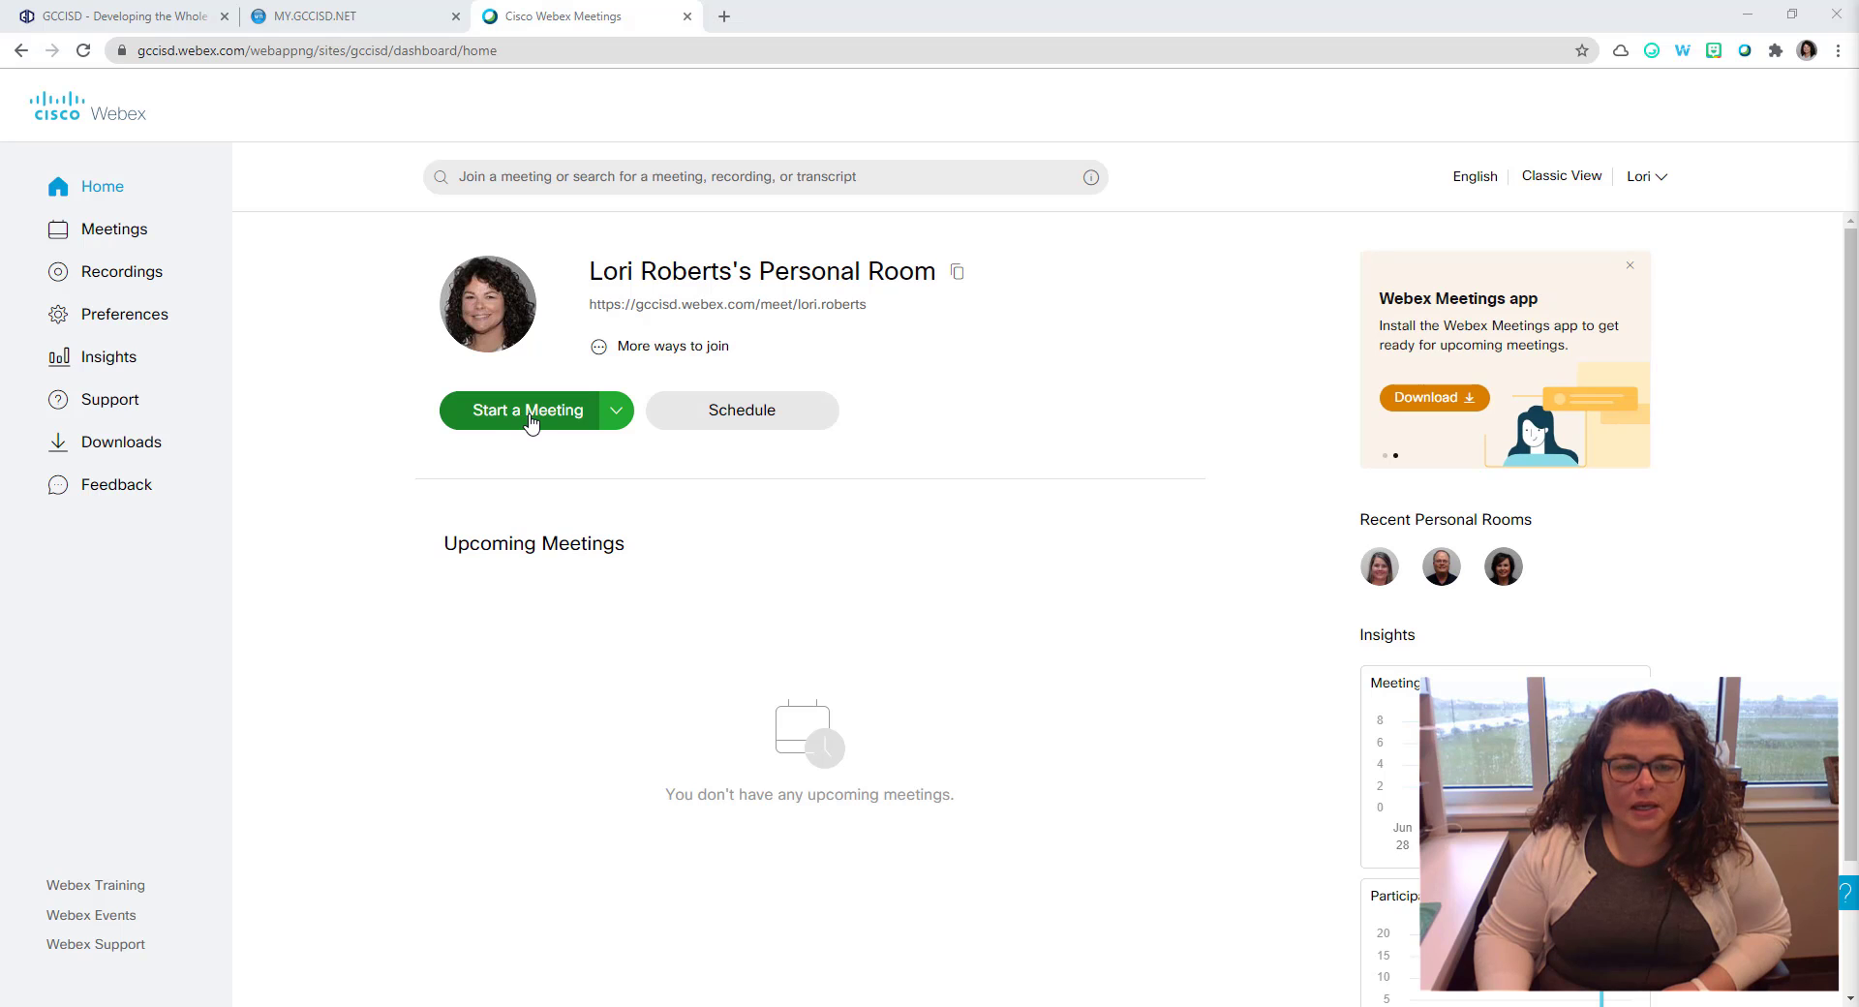
Step: Start an instant personal room meeting, then end it for everyone
left_click(530, 412)
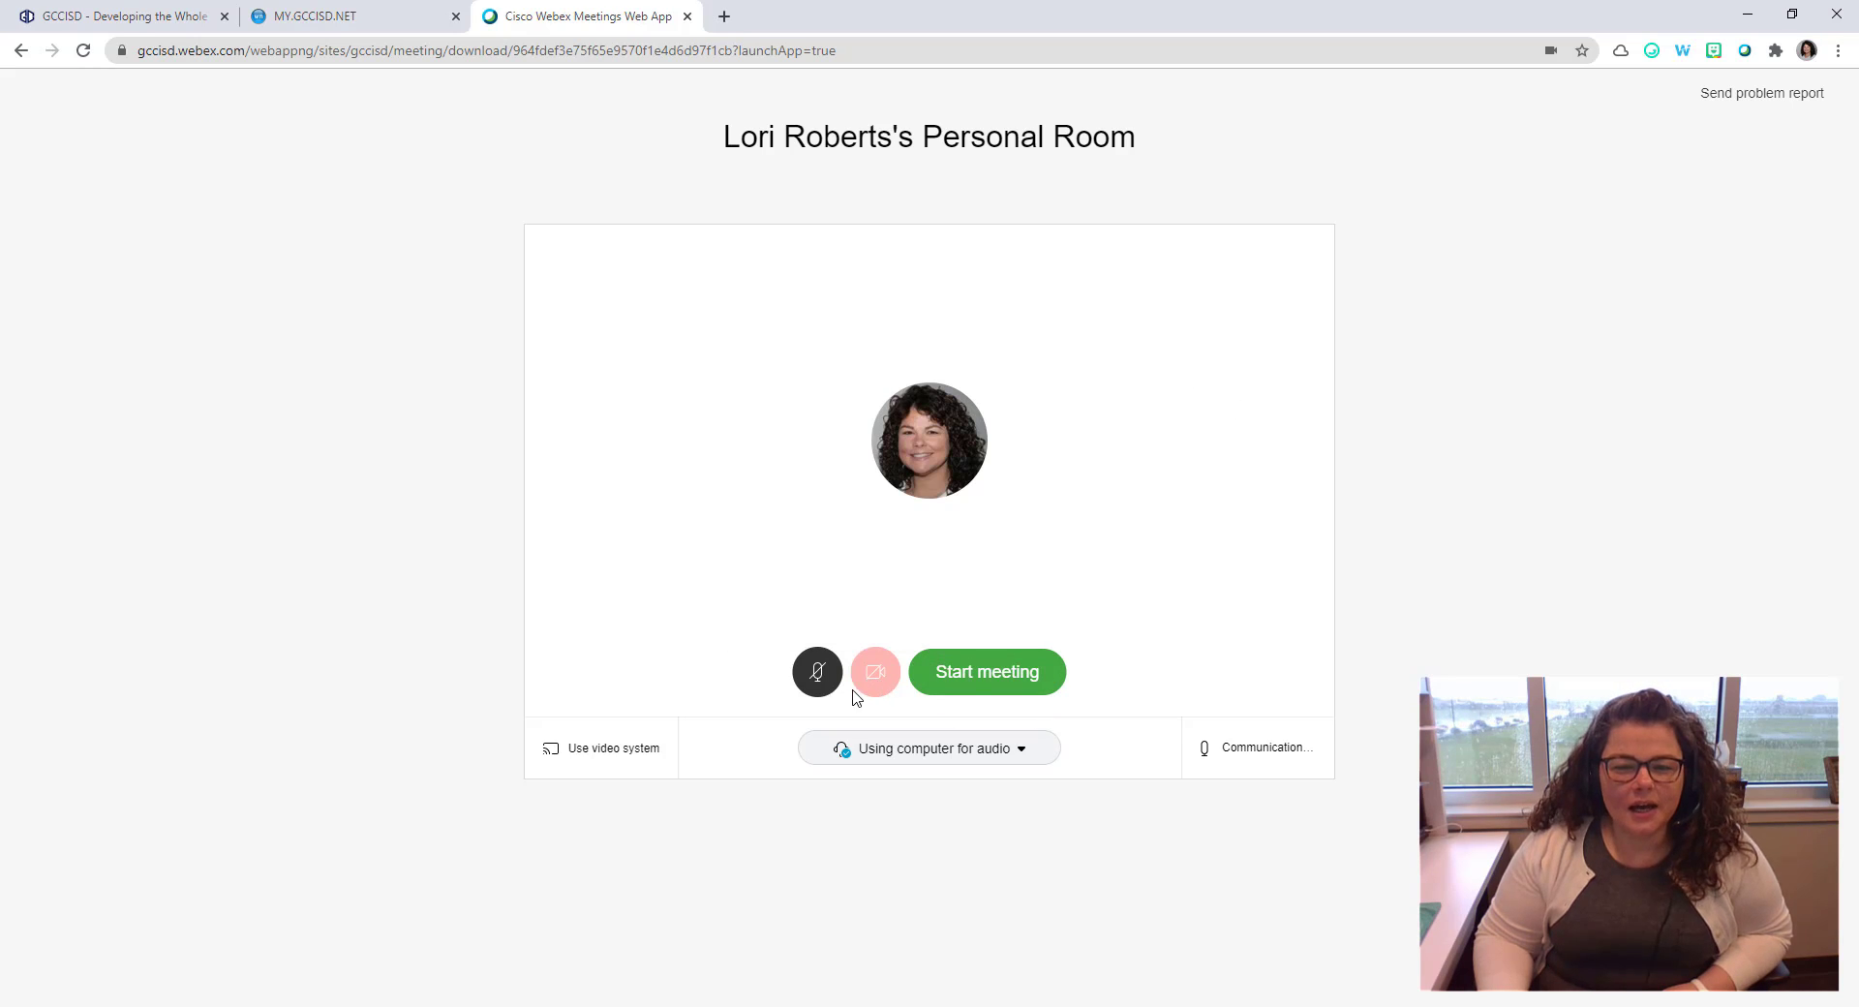
left_click(1000, 685)
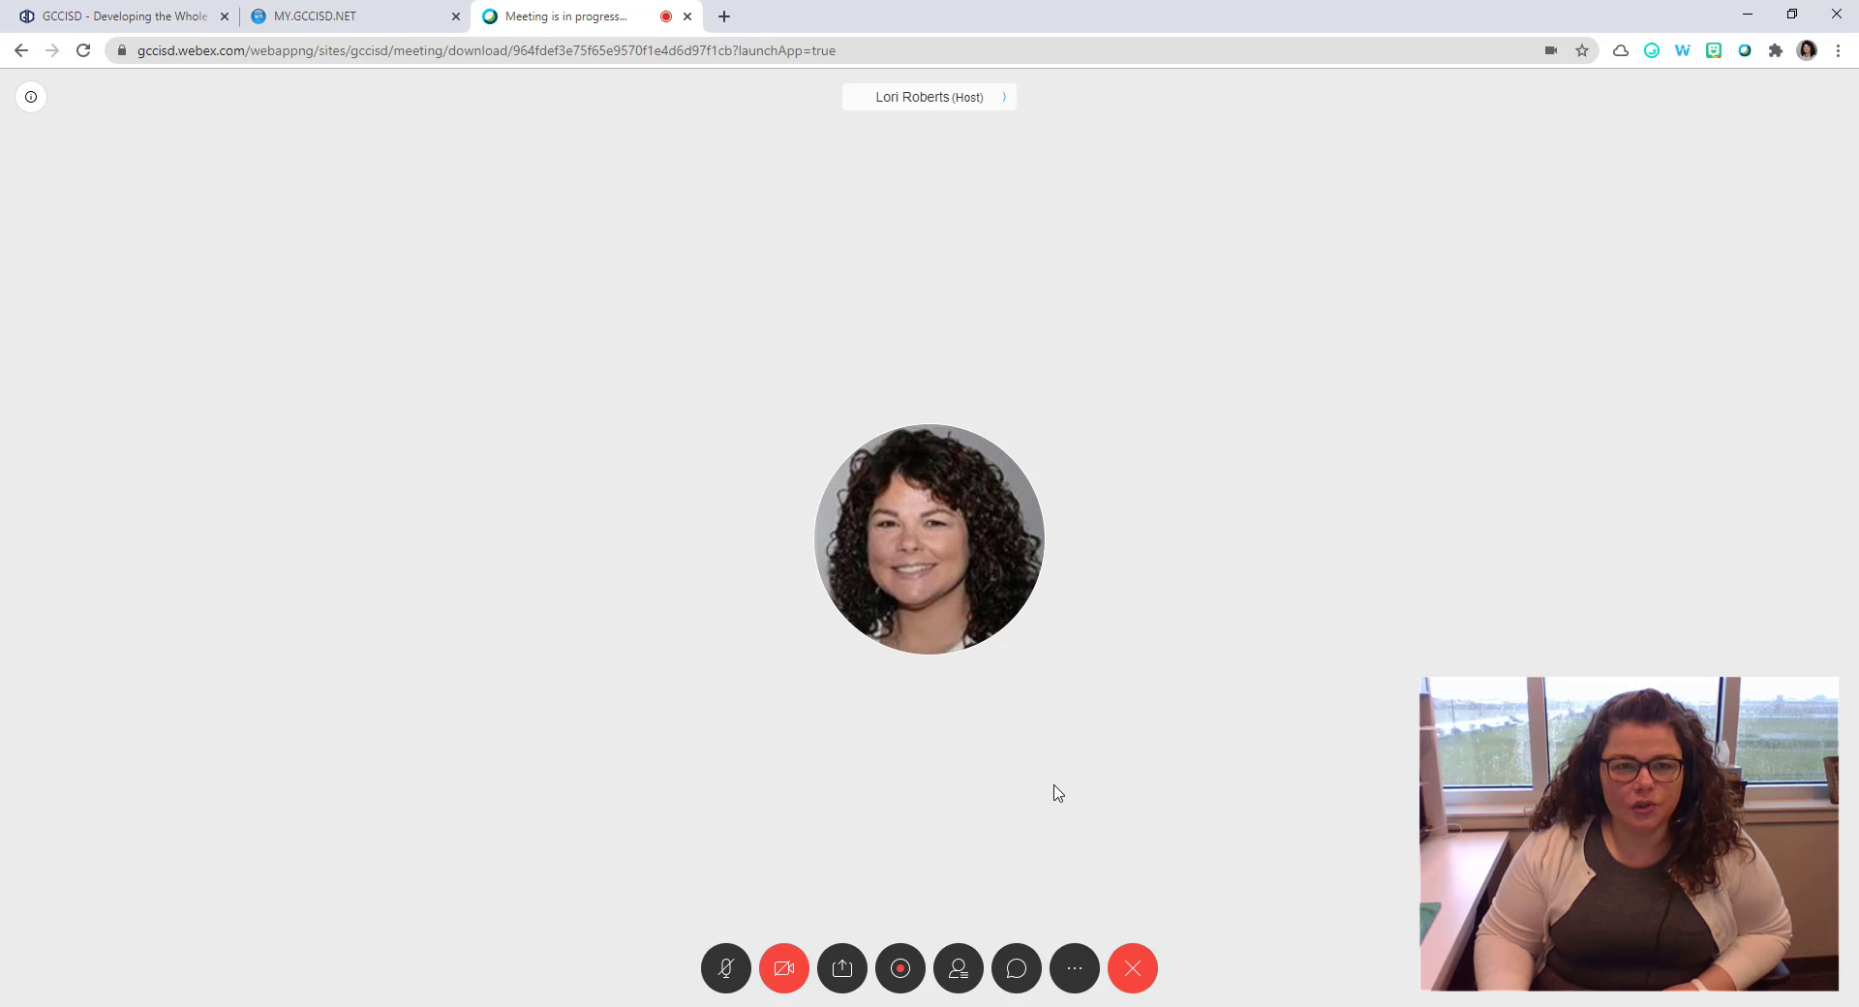
left_click(1131, 972)
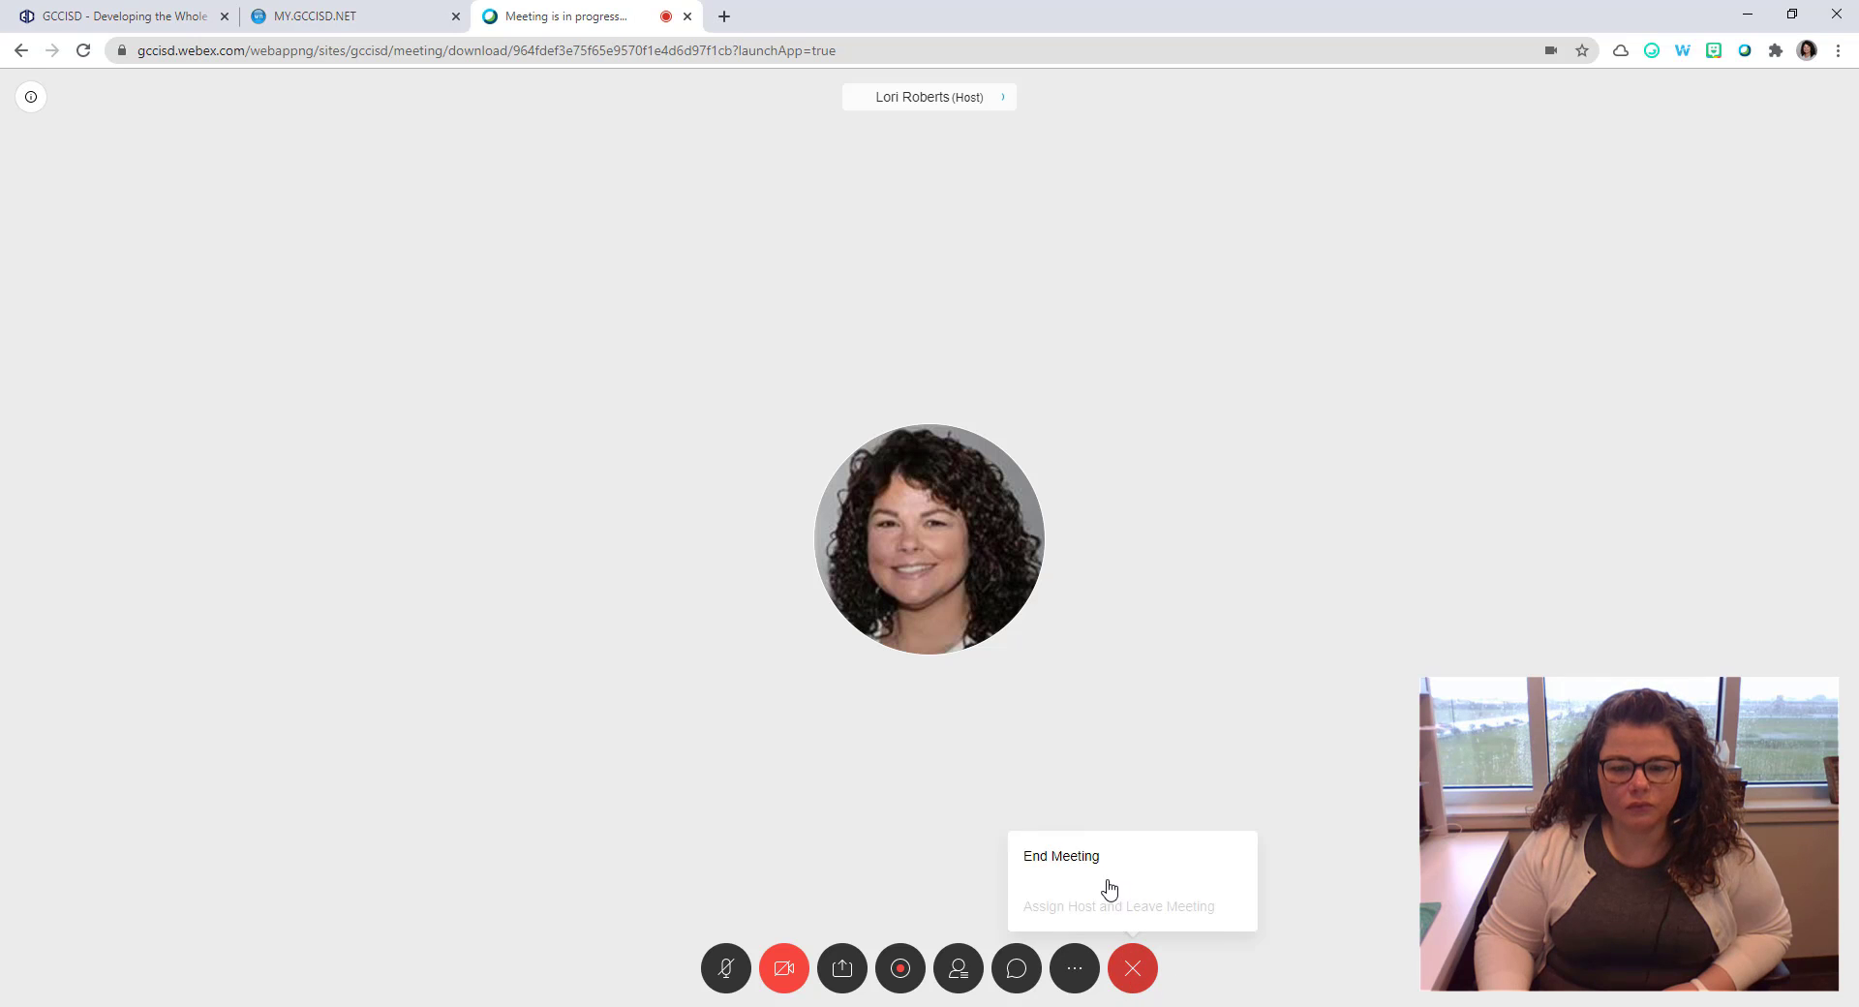
left_click(1066, 856)
left_click(1059, 544)
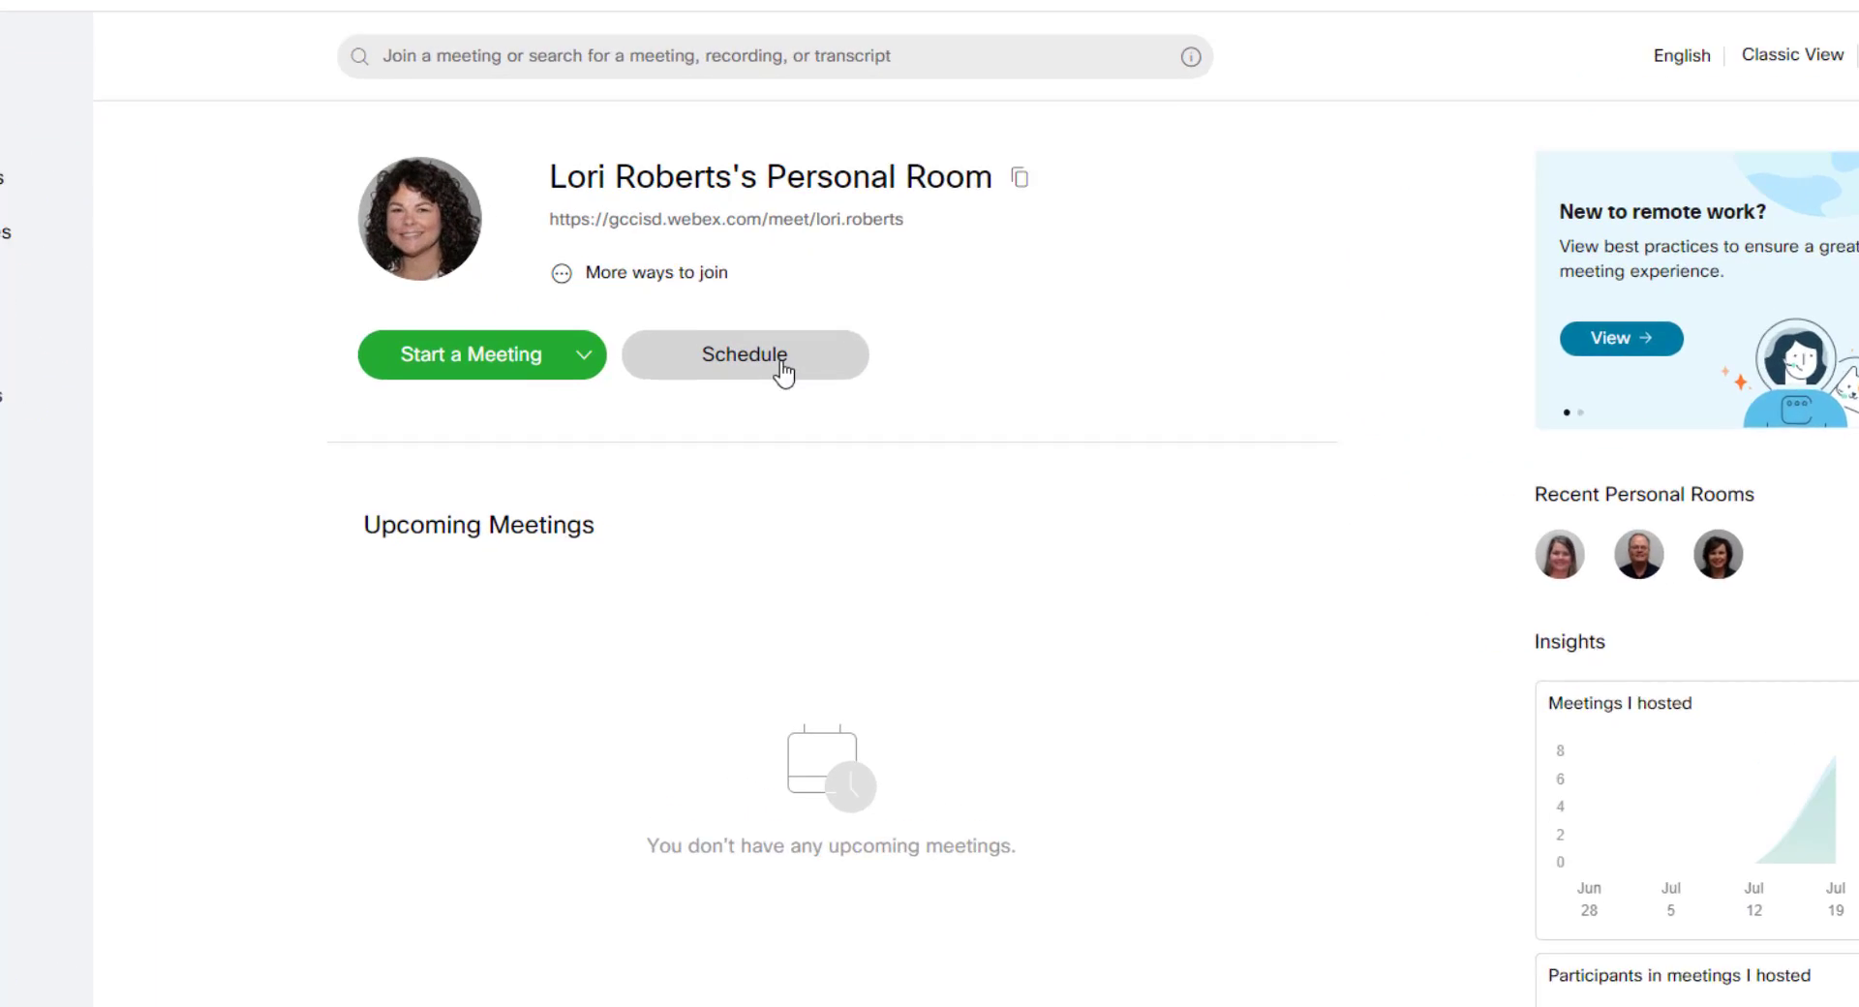
Step: Schedule a new meeting, replacing the GCCISD topic with the teacher's surname plus 'First Period - Biology'
left_click(760, 300)
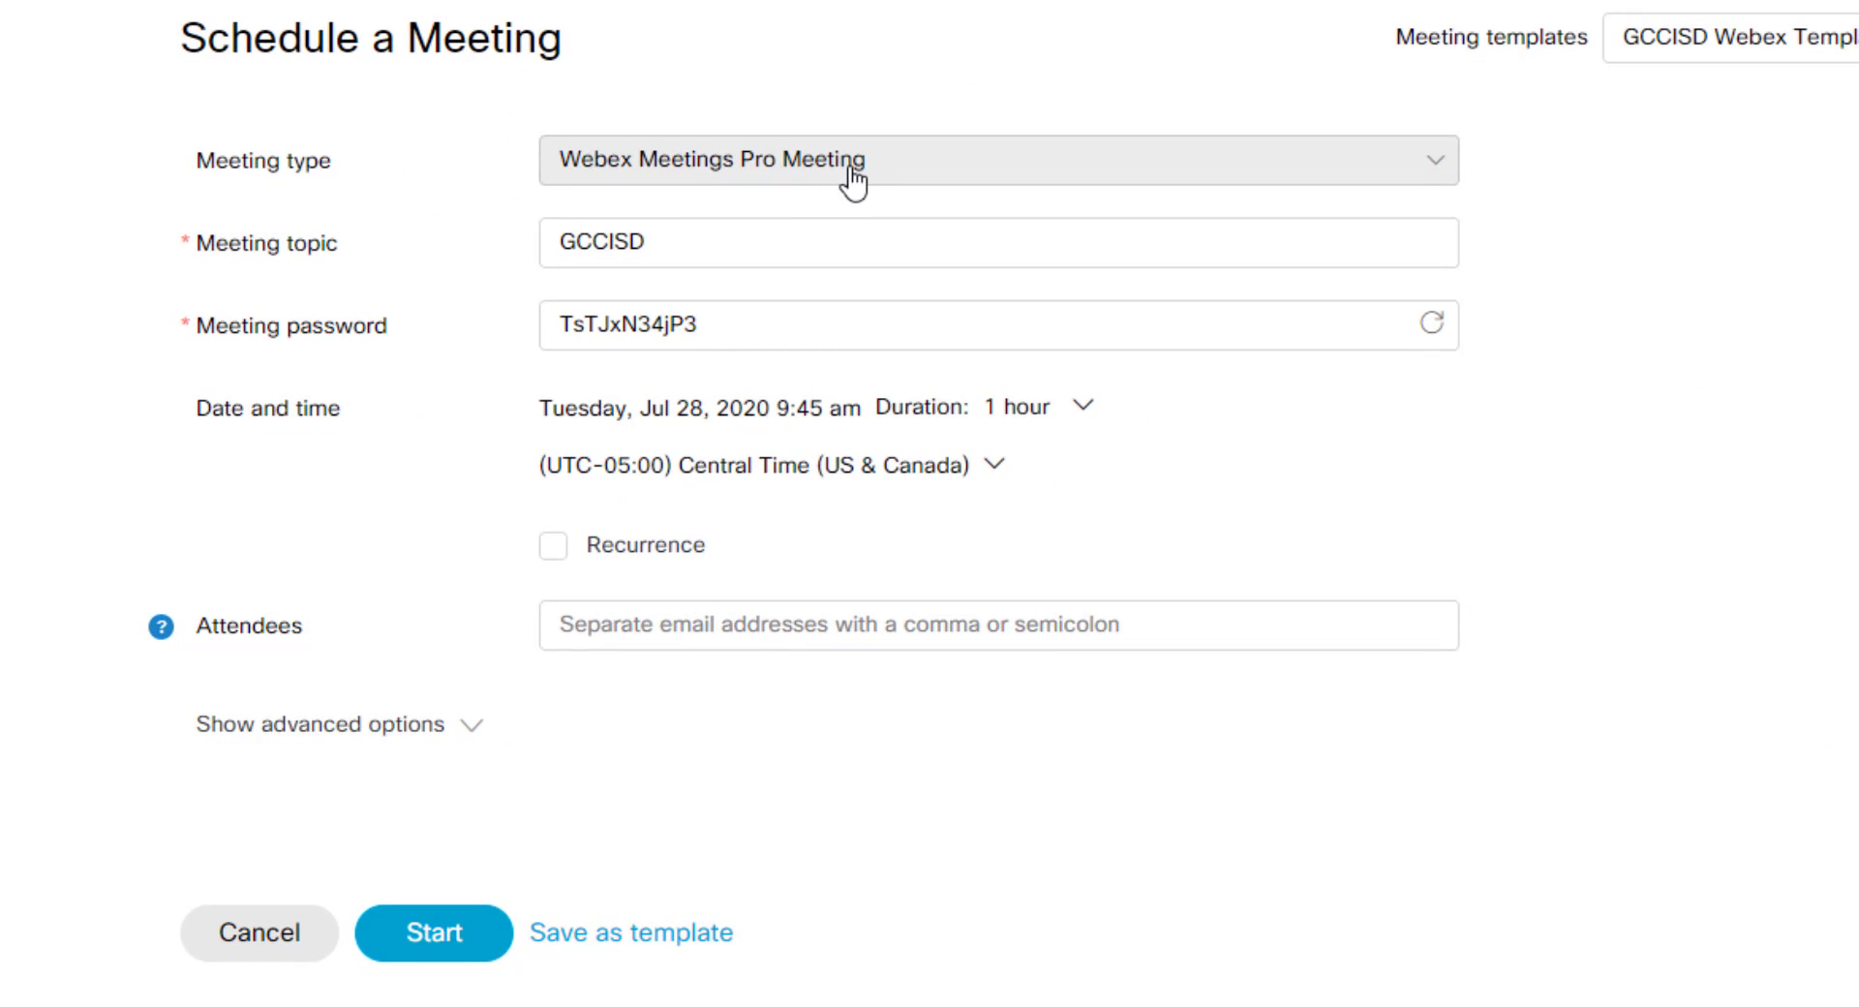
double_click(613, 240)
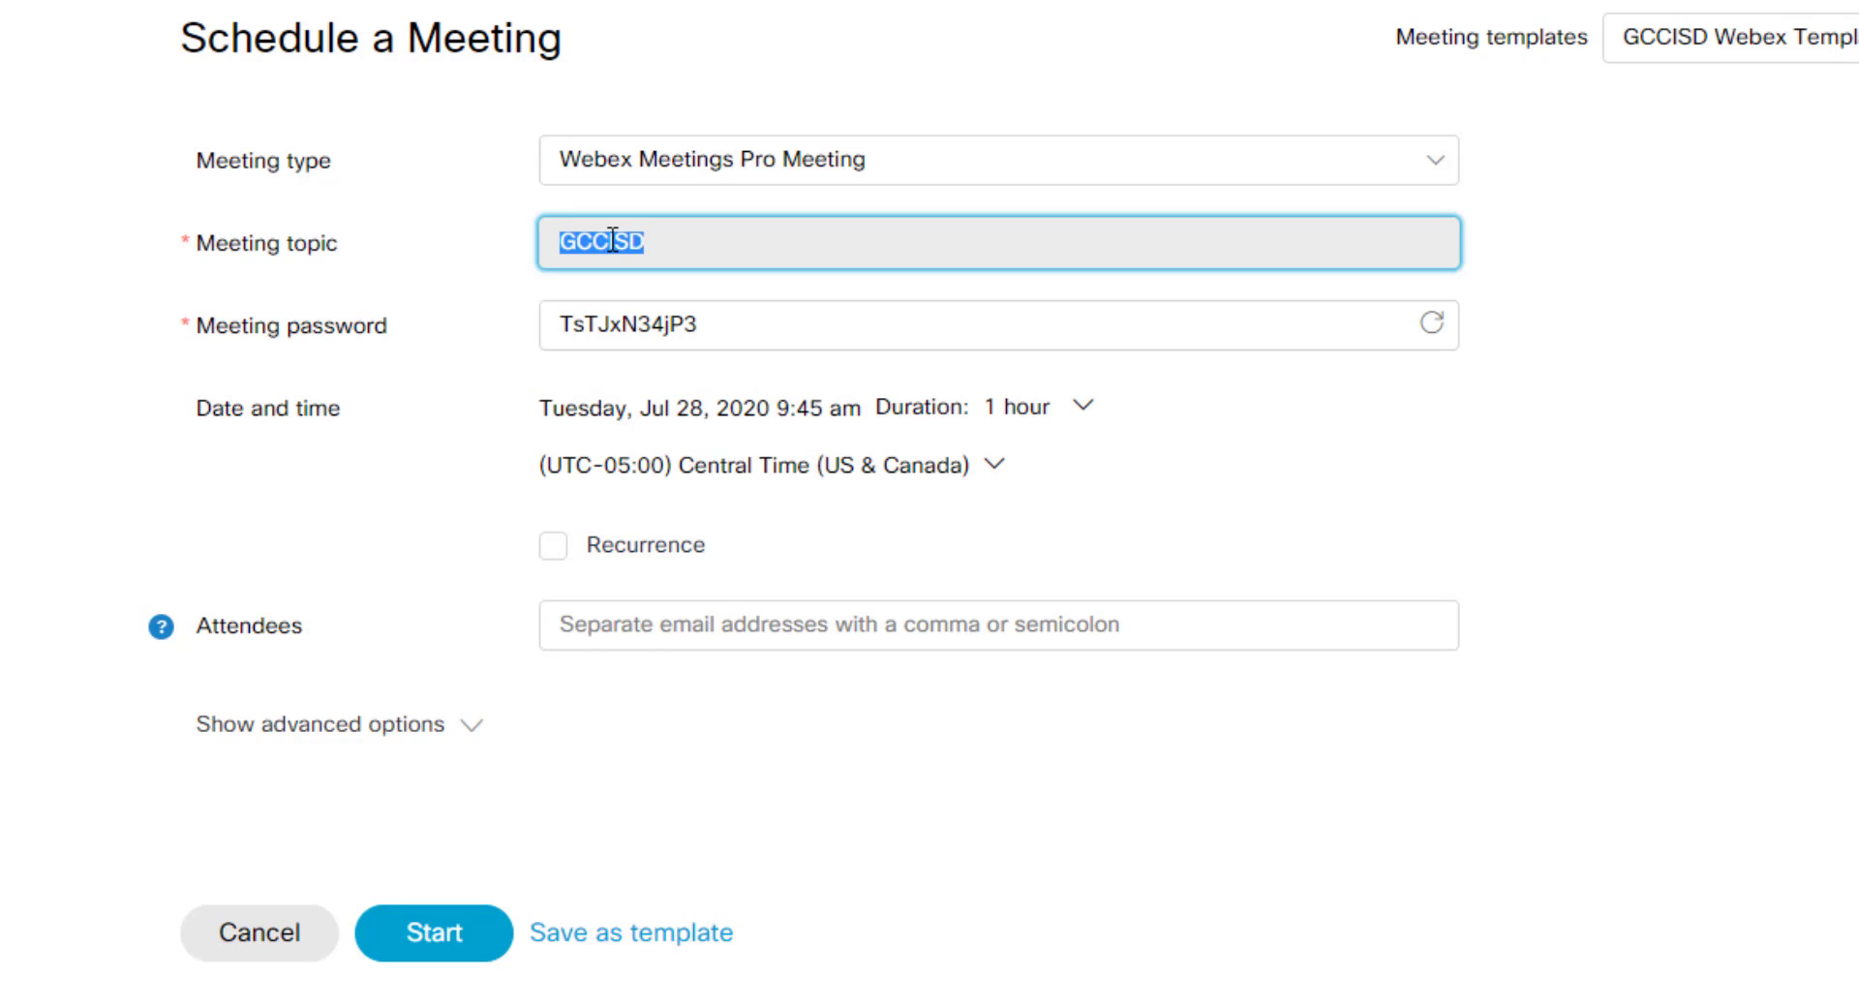
key("BackSpace")
type("Roberts -")
type(" R")
type("irst Period")
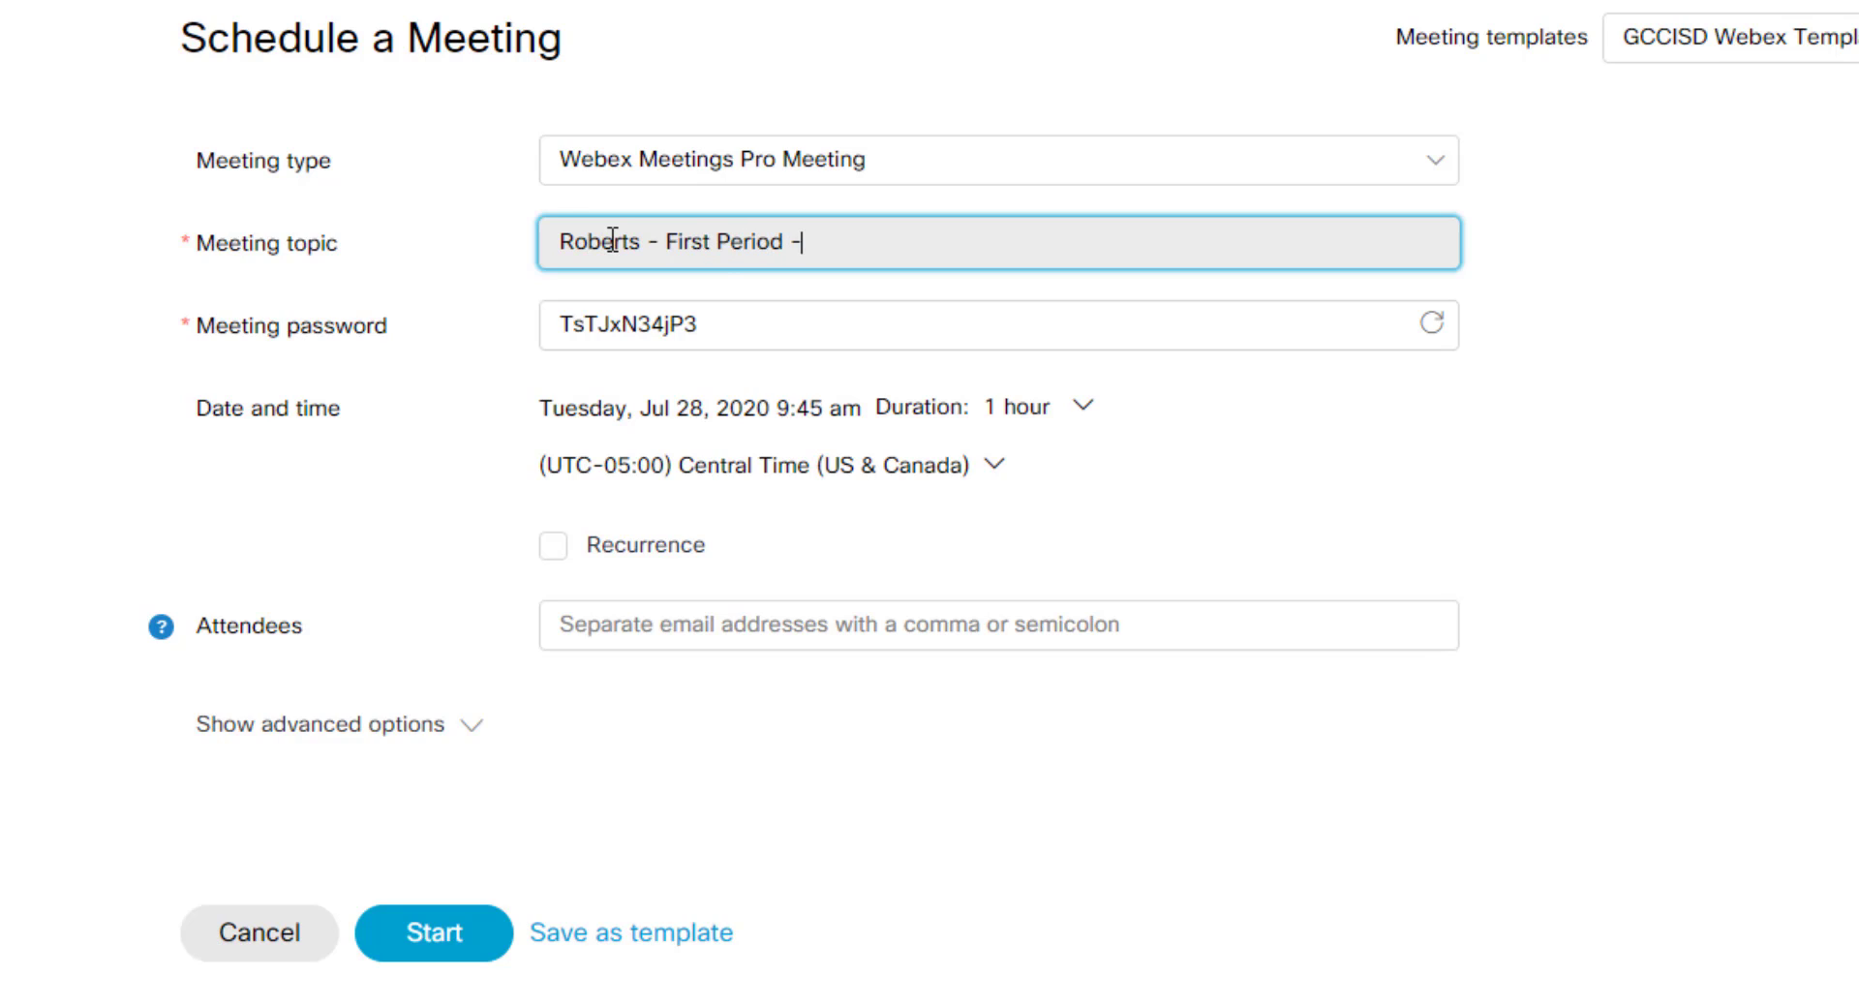
type(" - Bil")
type("logy")
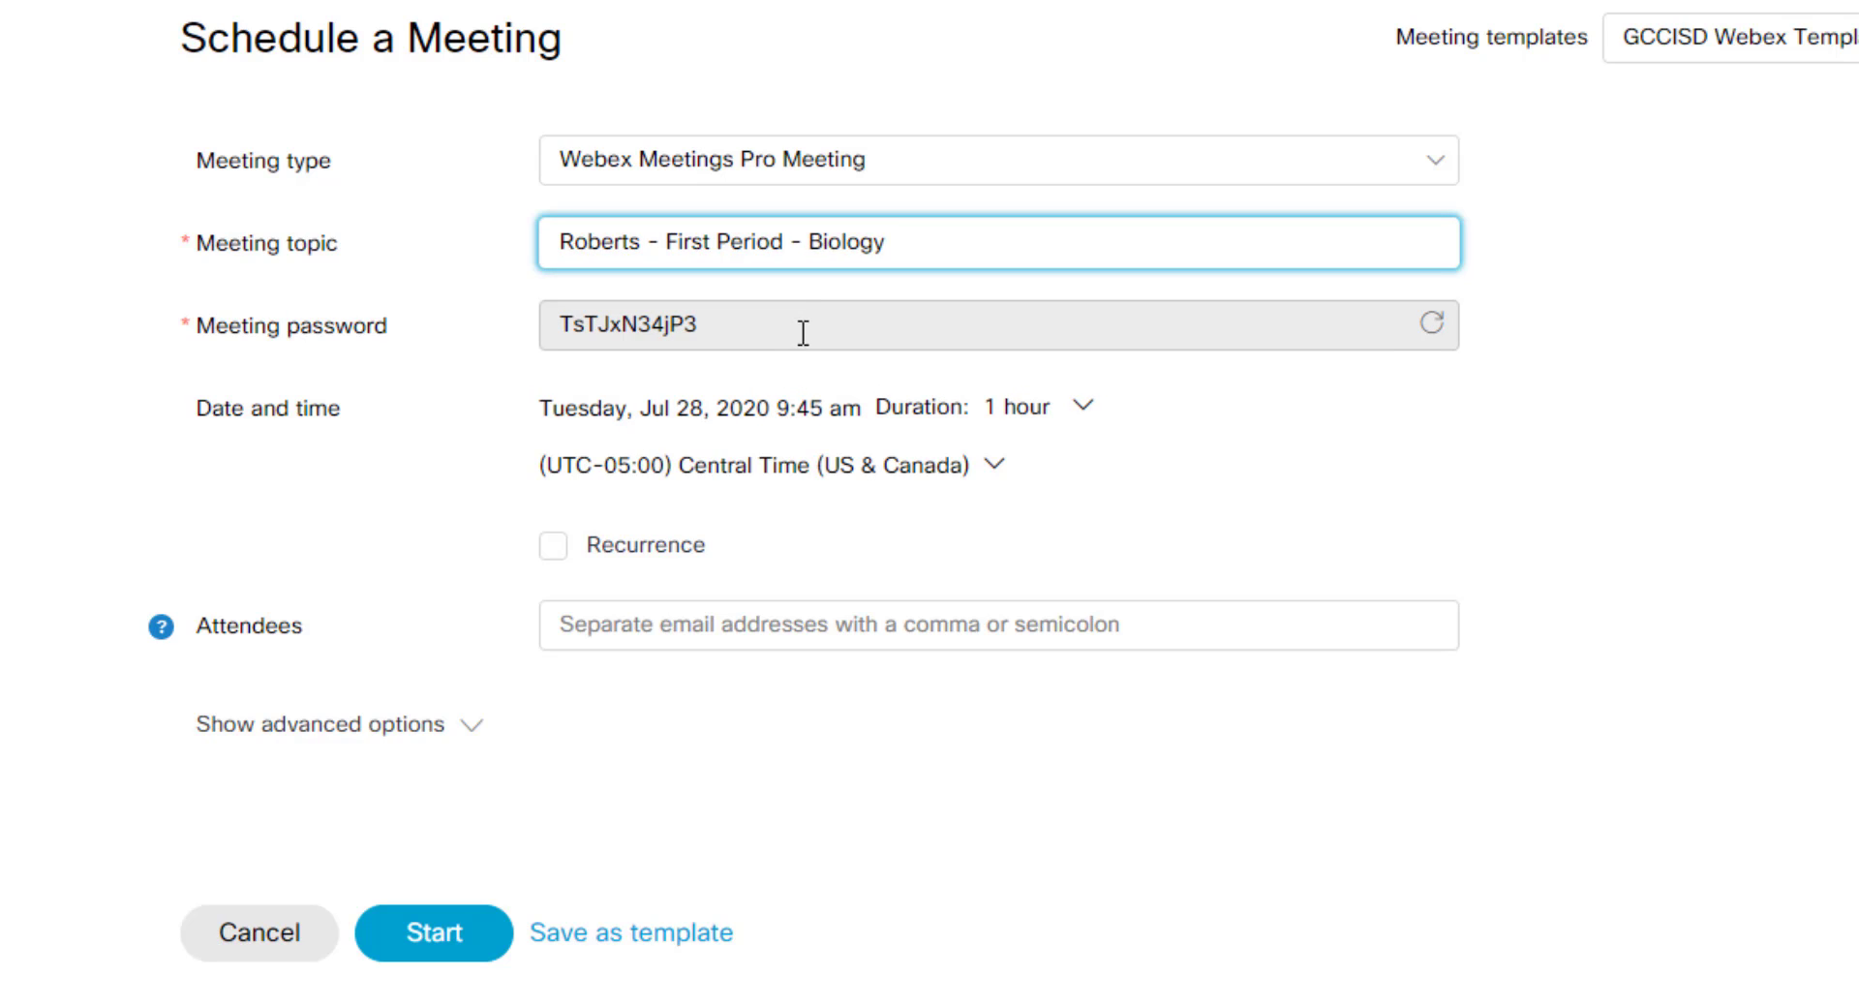
double_click(604, 326)
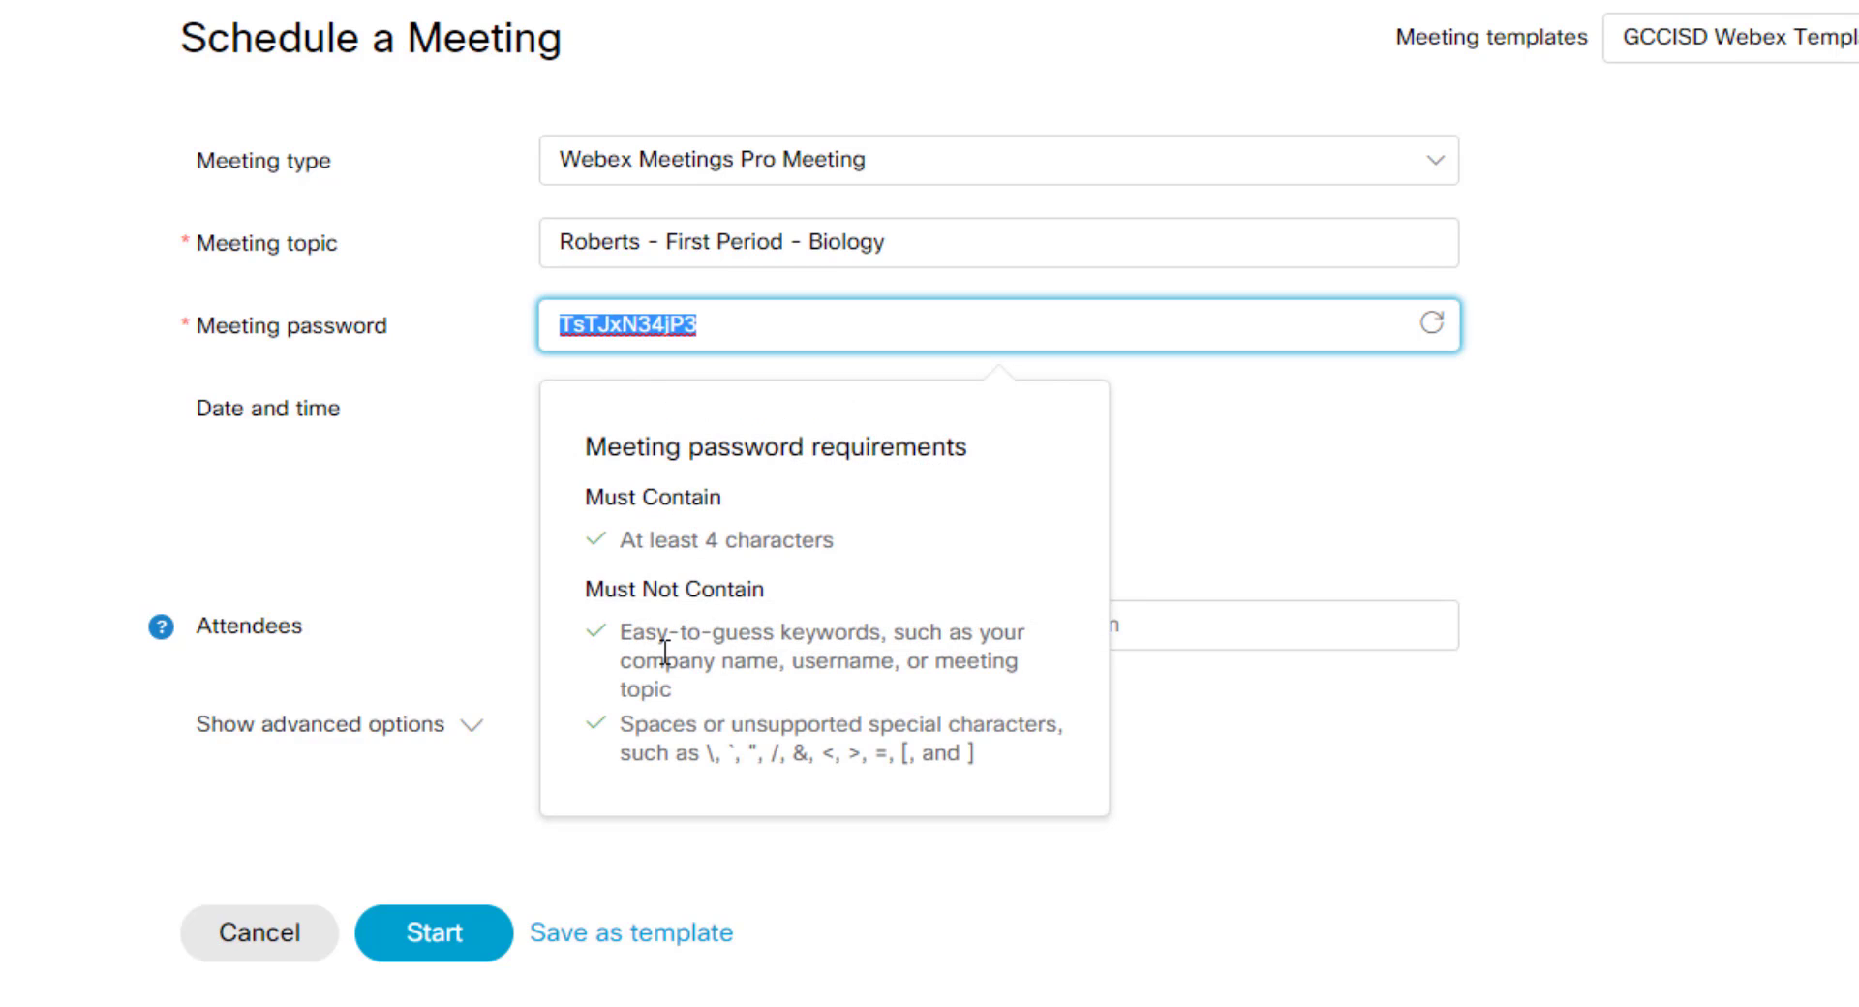
left_click(1303, 436)
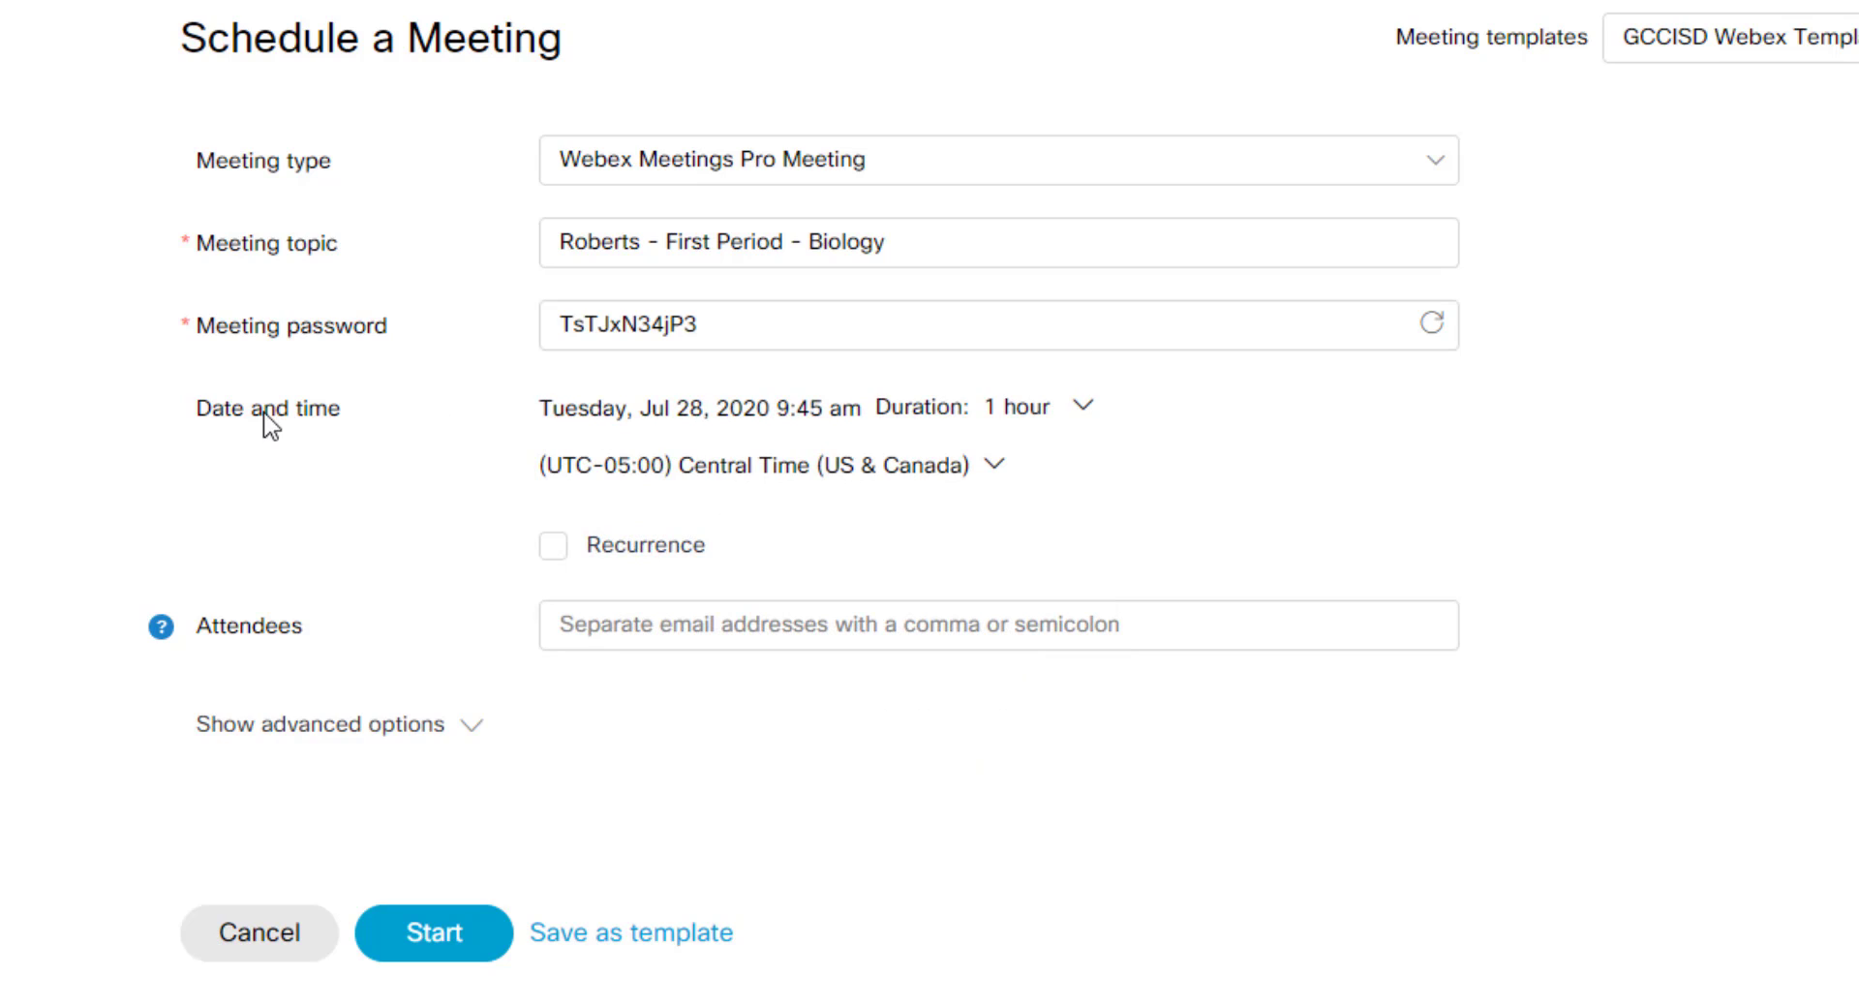
Step: Set the meeting date to Jul 28 with a 10:00 start time
left_click(747, 410)
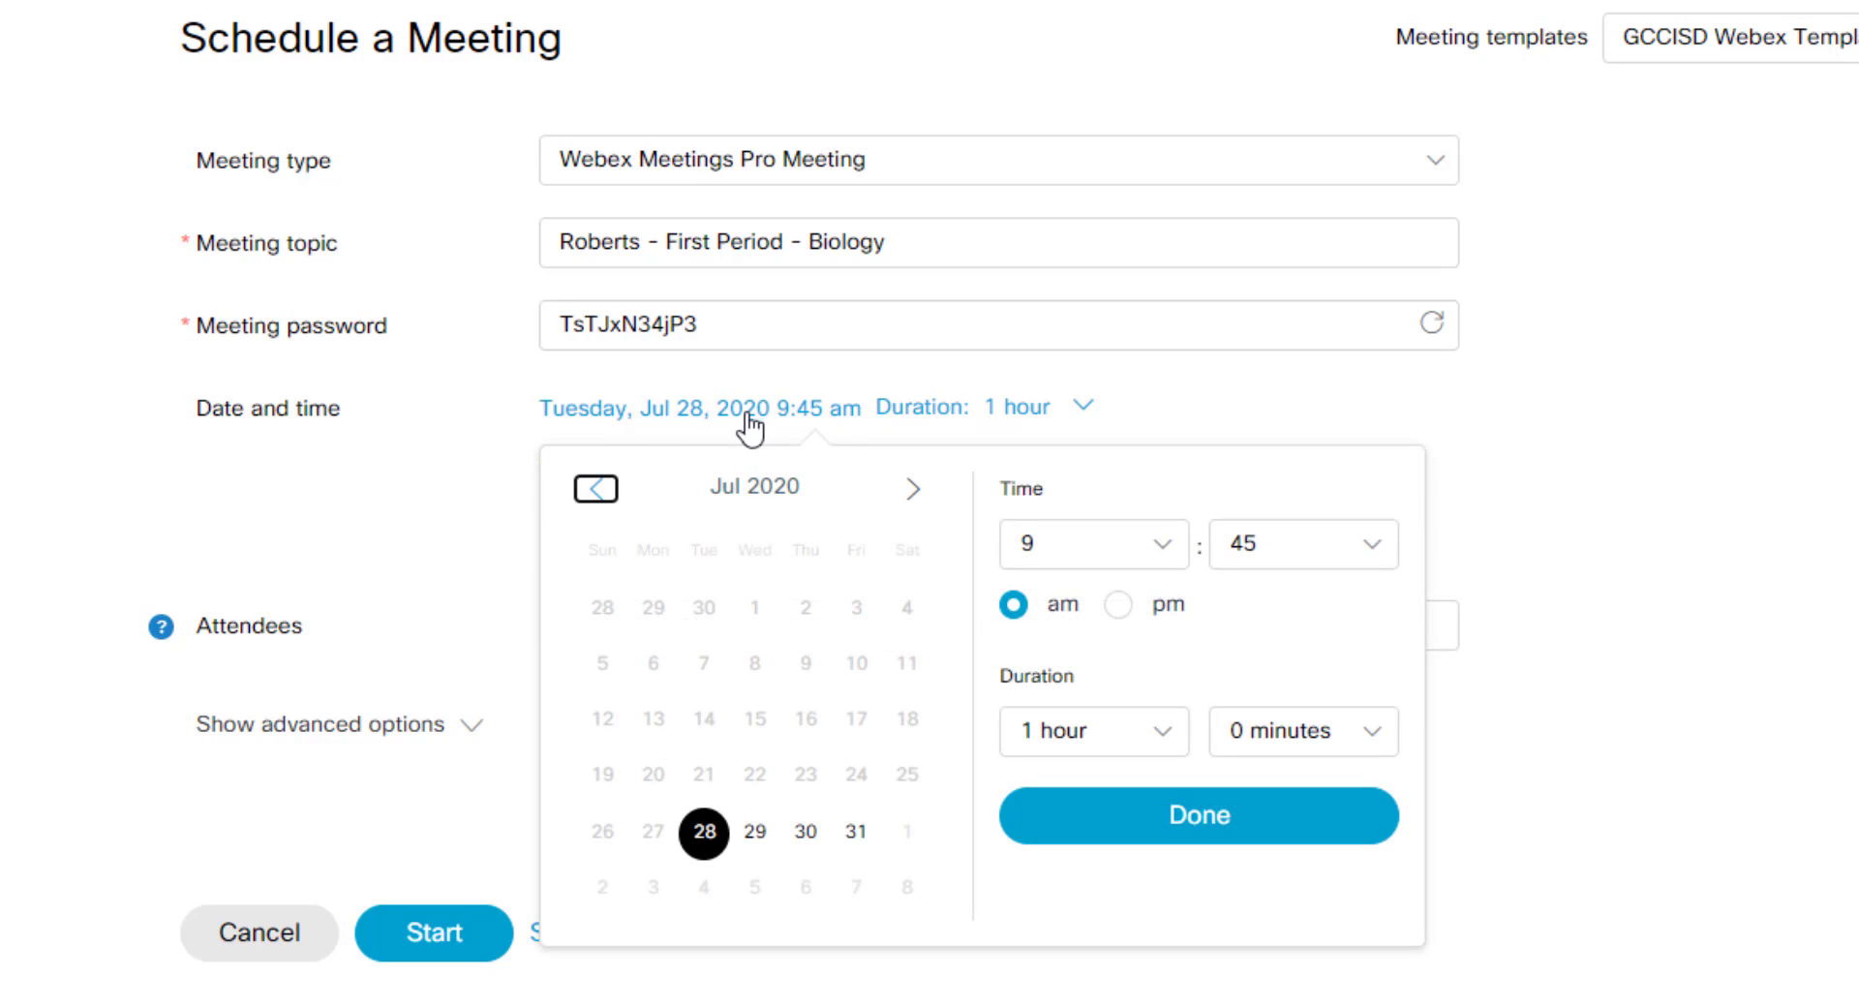
left_click(719, 839)
left_click(1167, 548)
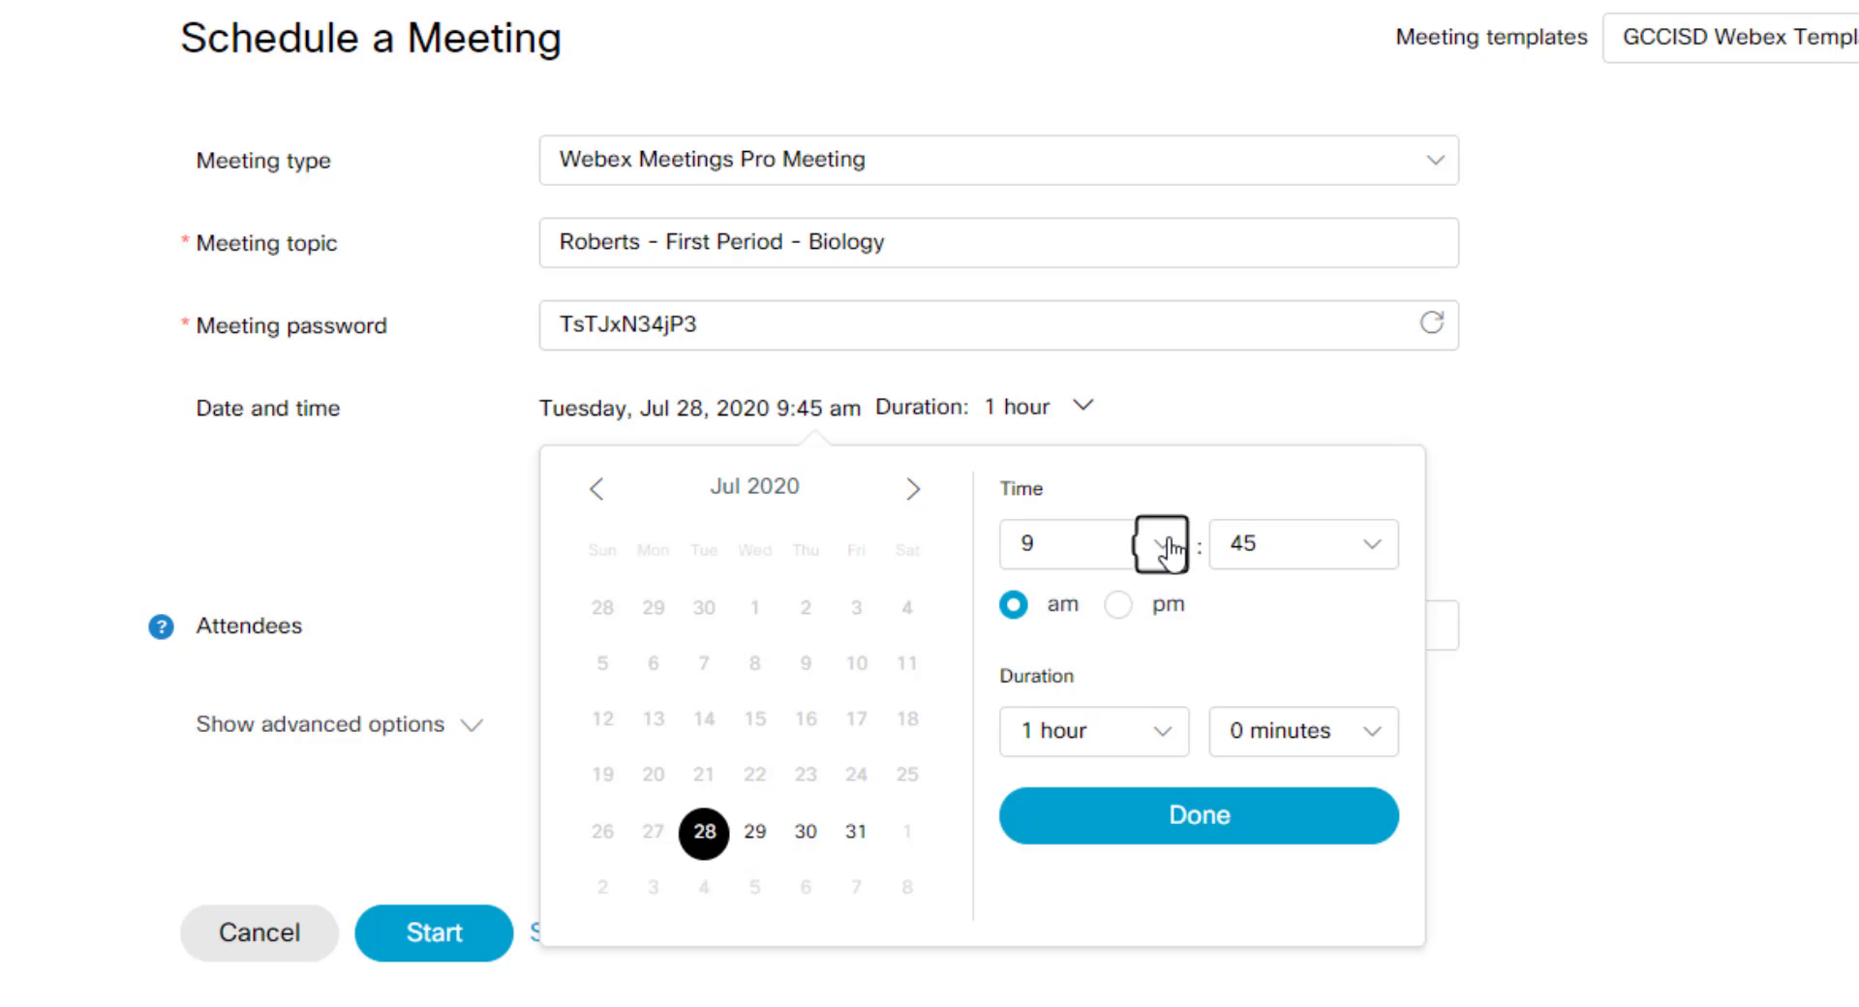
scroll(1095, 862, "down", 1)
left_click(1075, 889)
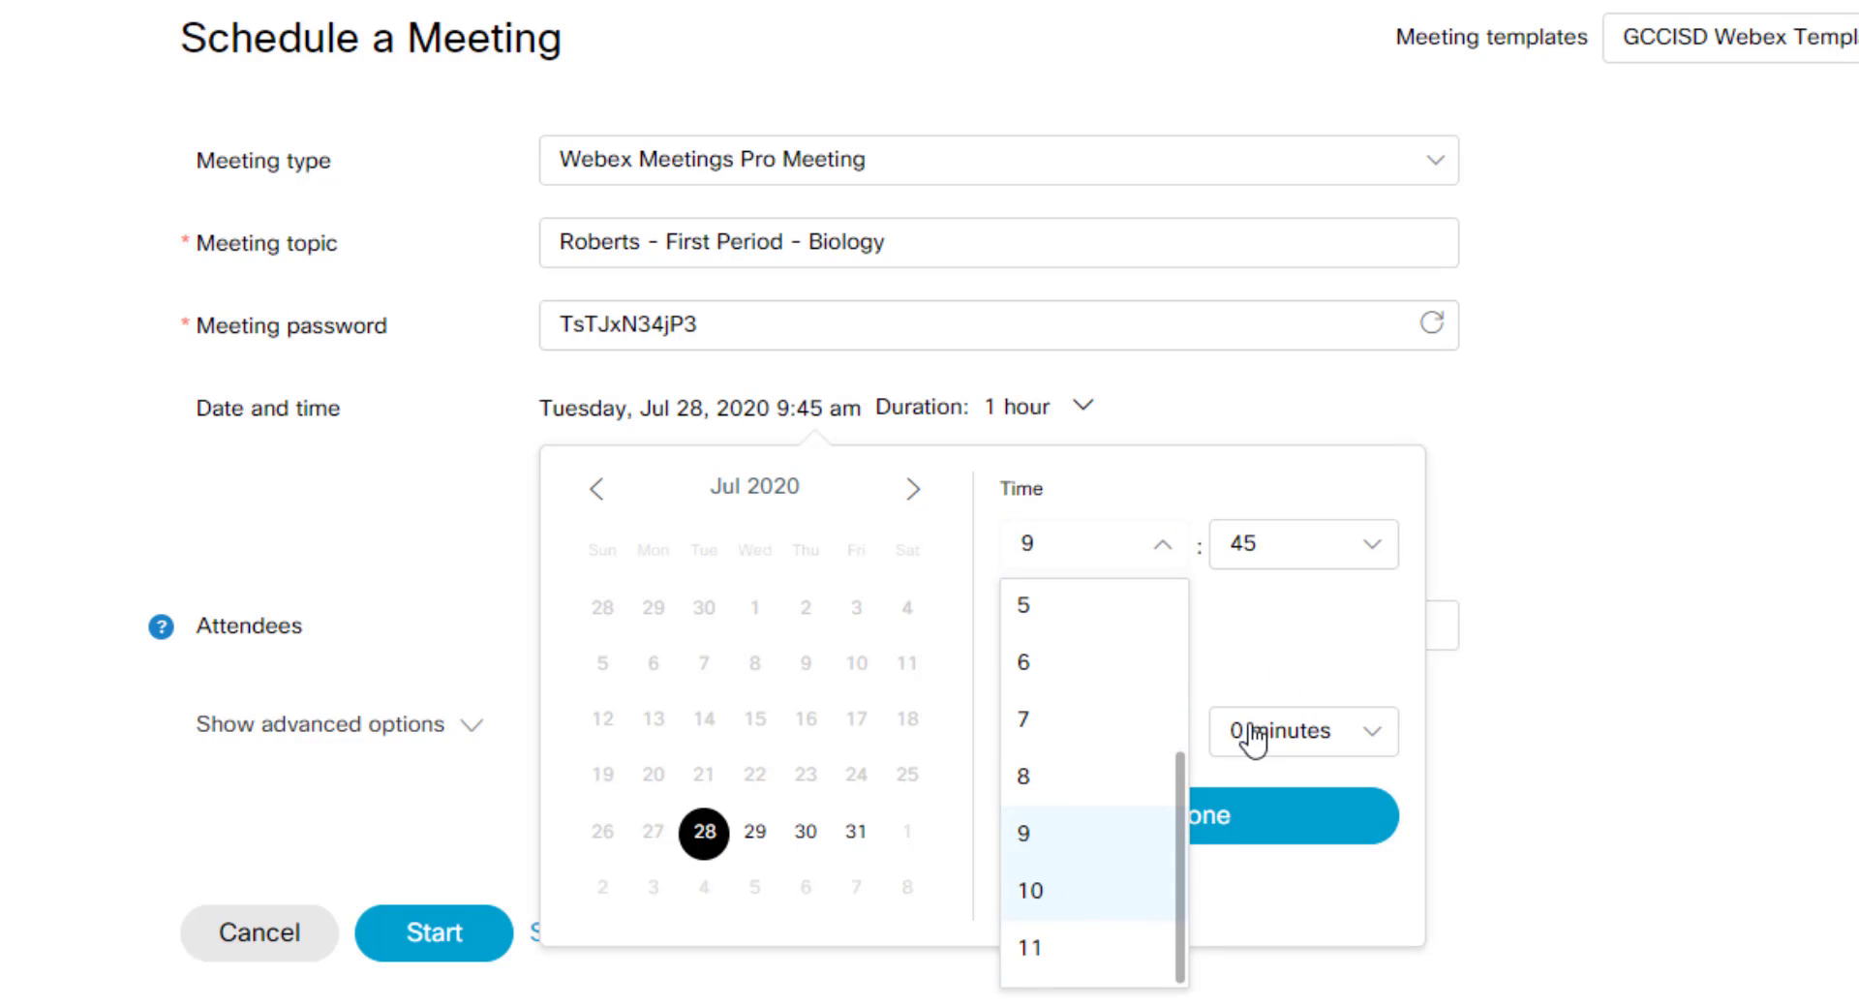
left_click(1294, 557)
scroll(1280, 728, "up", 1)
scroll(1280, 728, "up", 1)
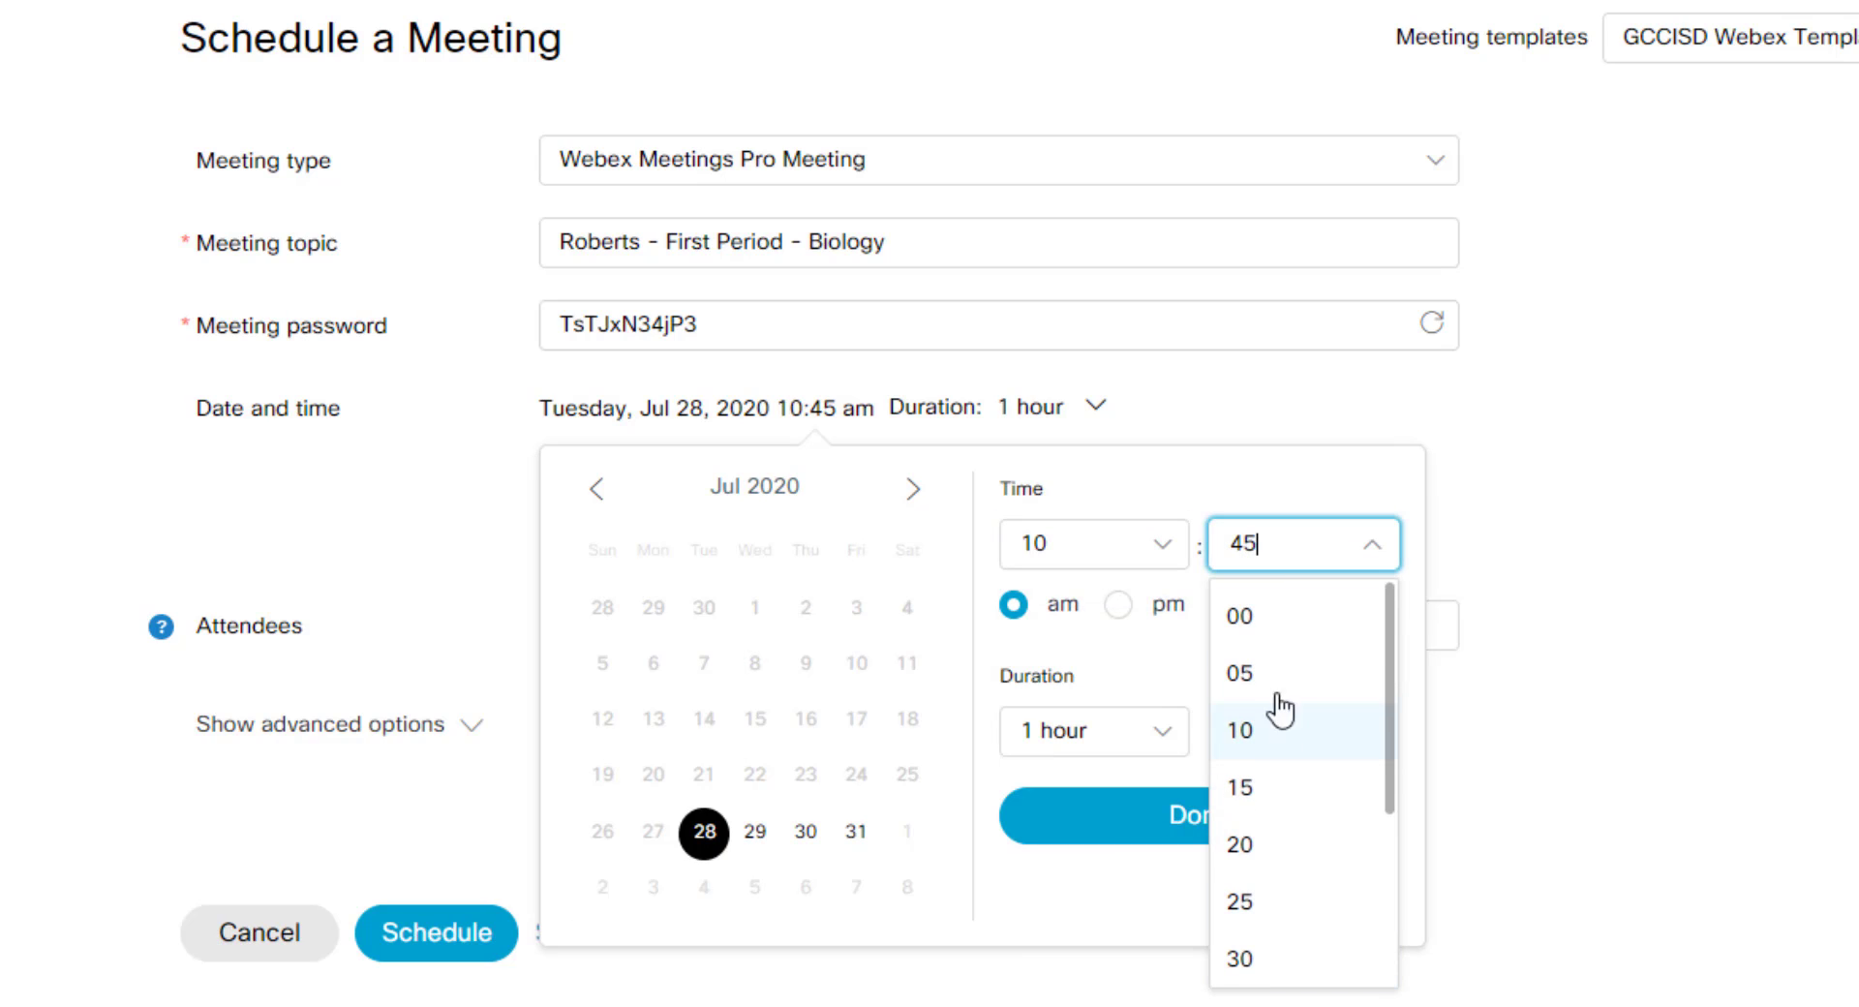
left_click(1274, 623)
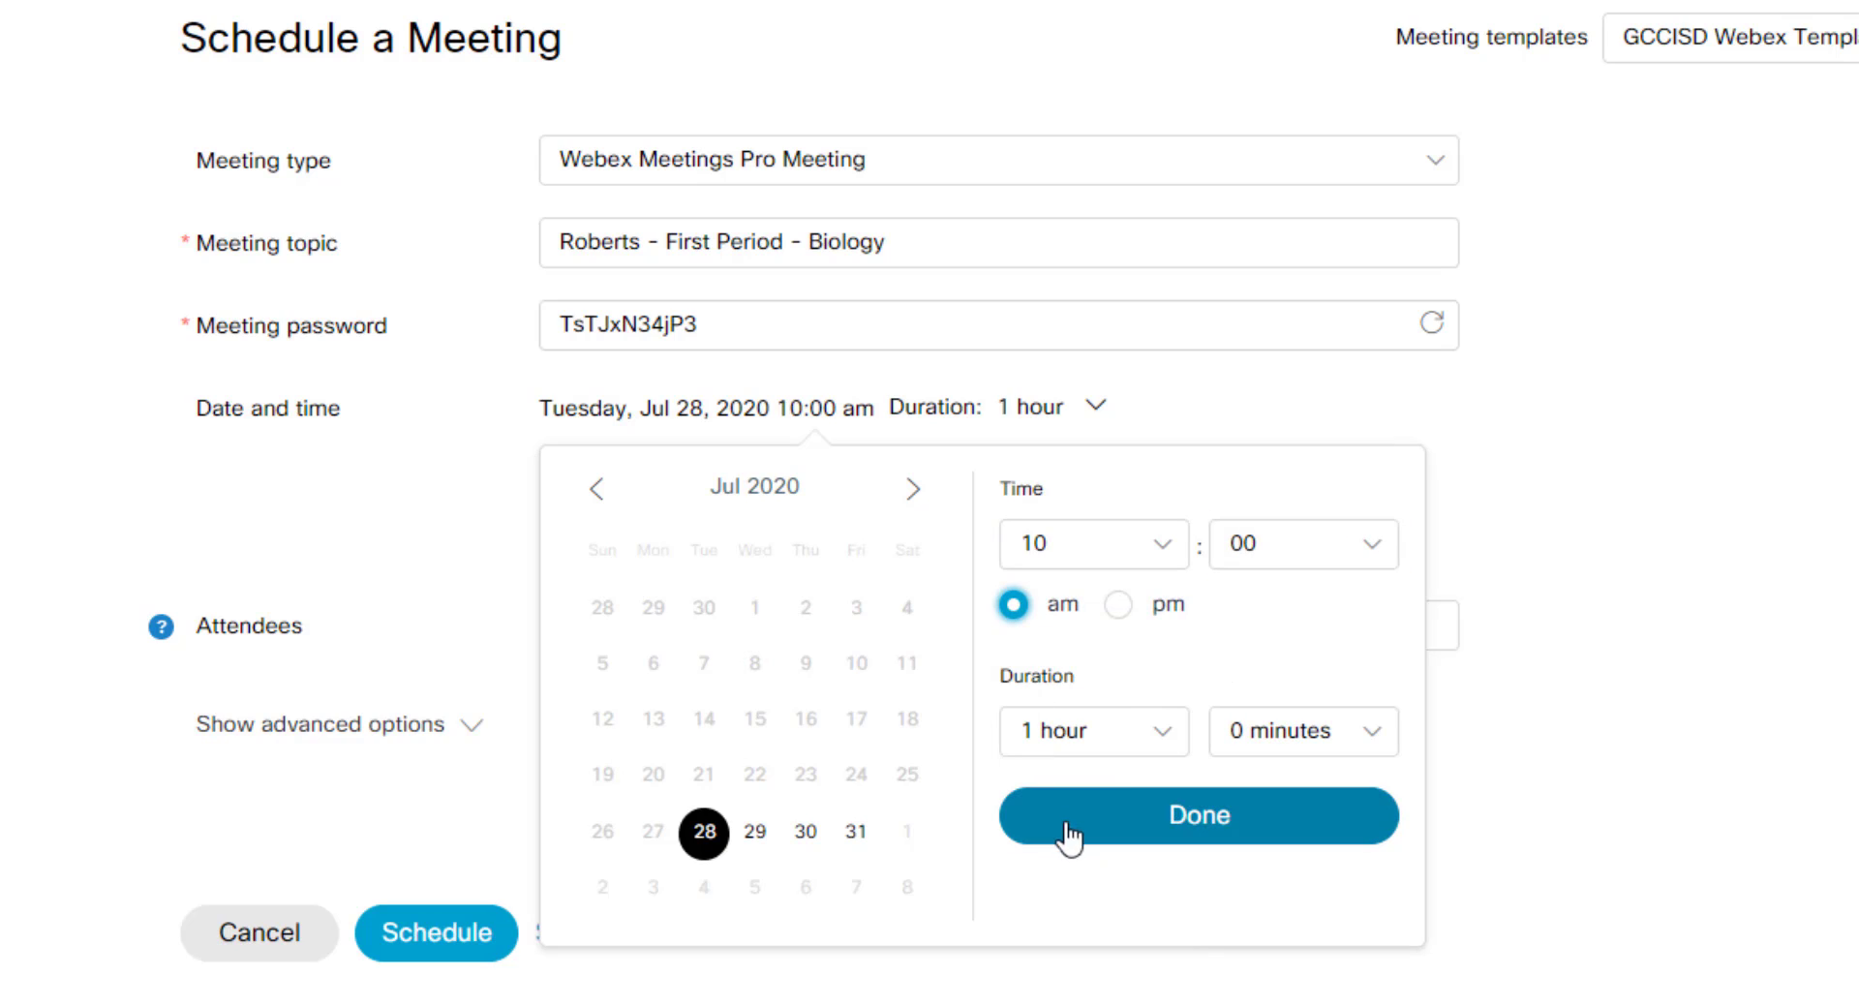
Step: Keep the duration at 1 hour and confirm the date and time settings
left_click(1137, 754)
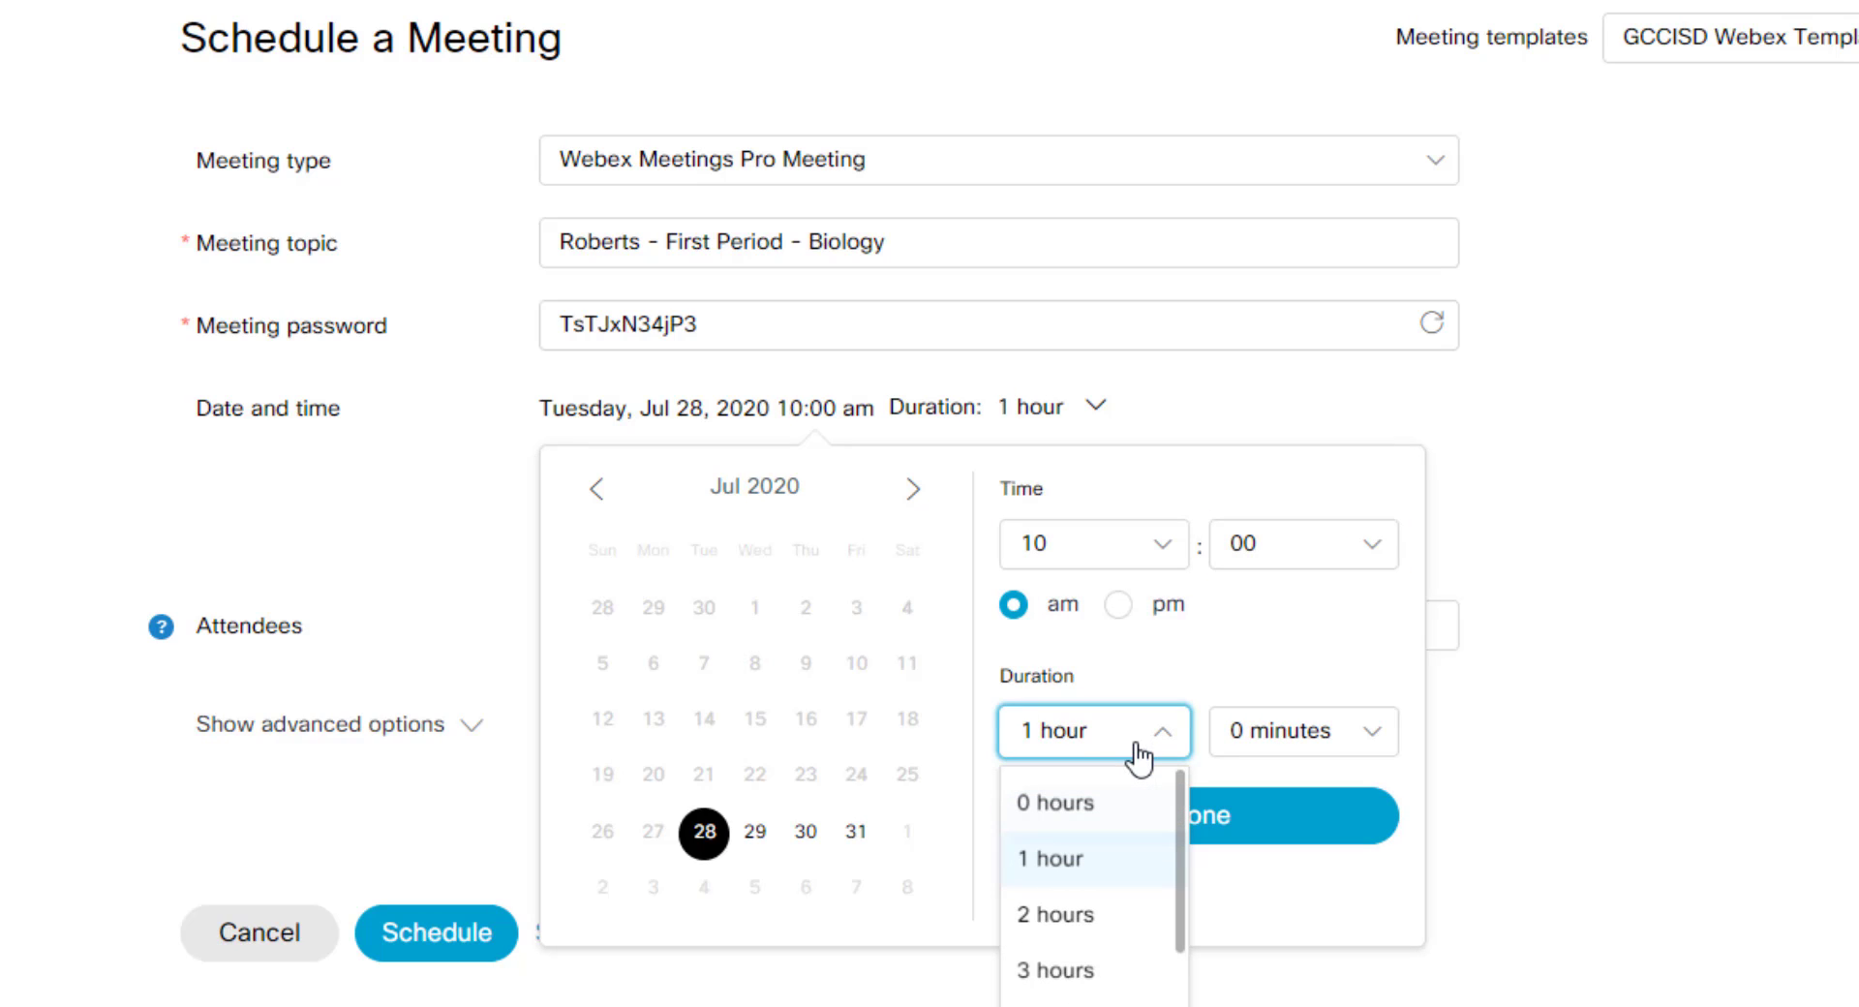
left_click(1060, 877)
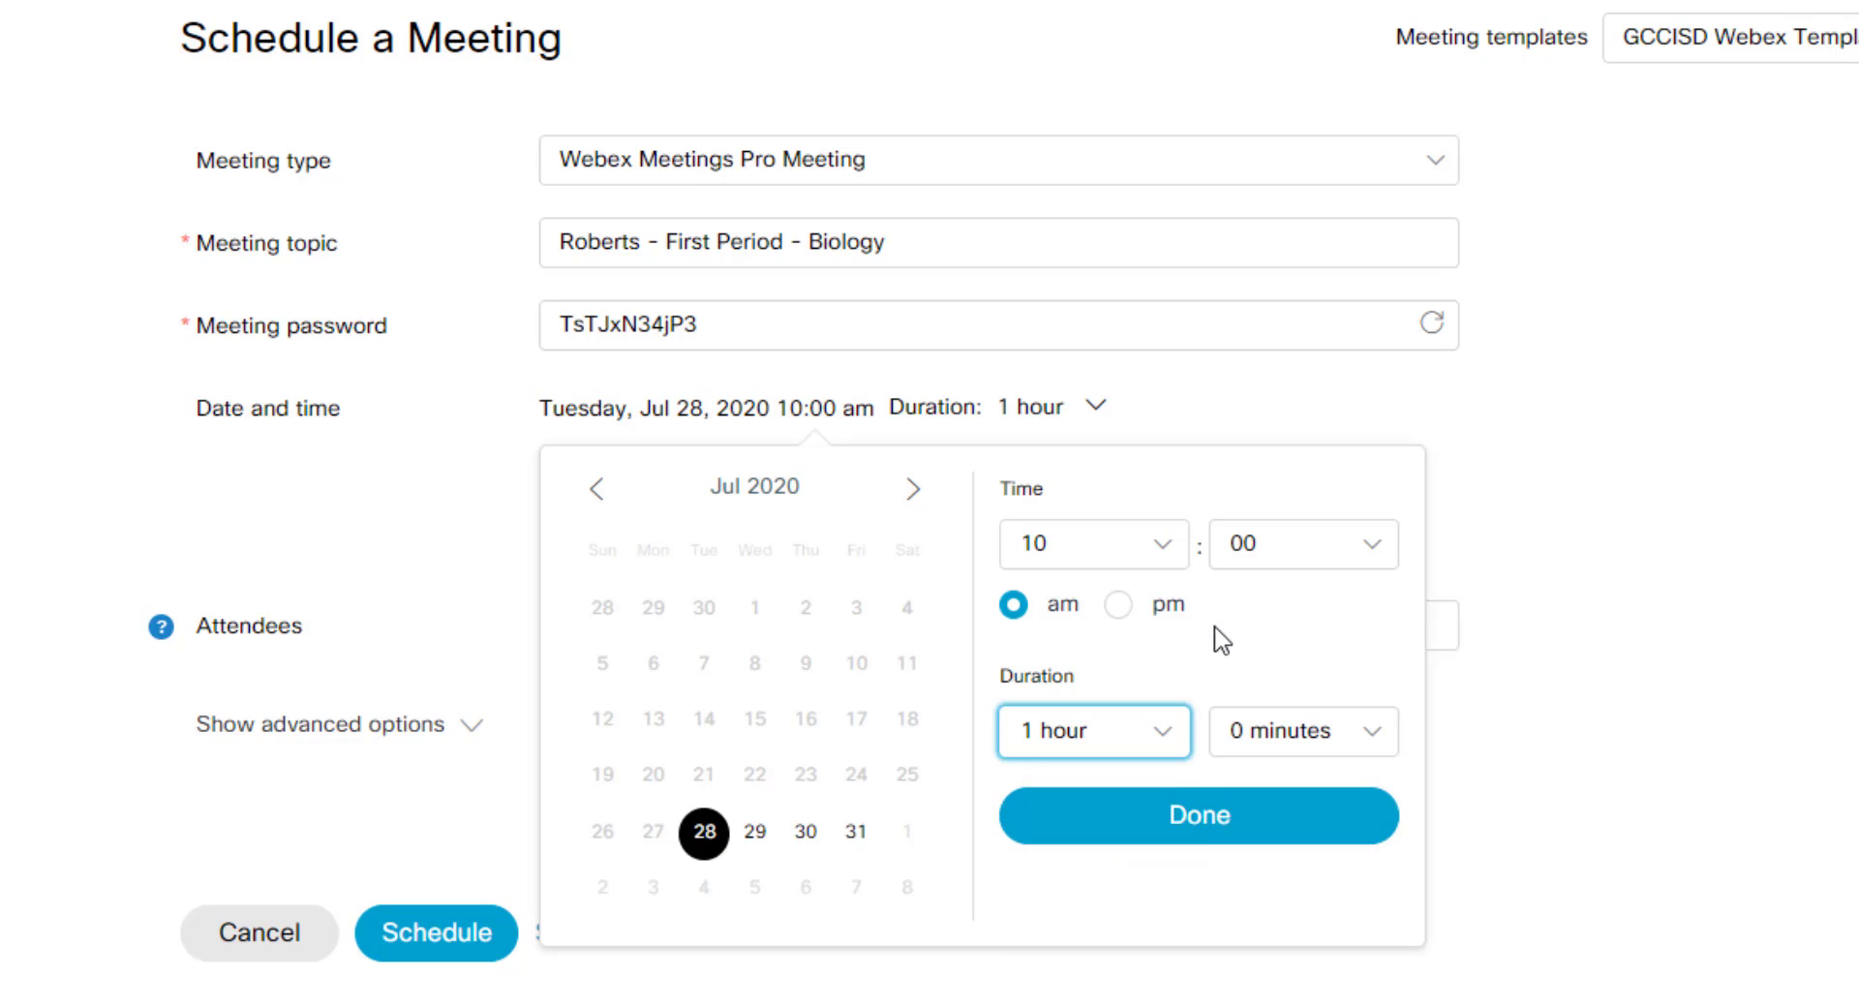
left_click(1179, 738)
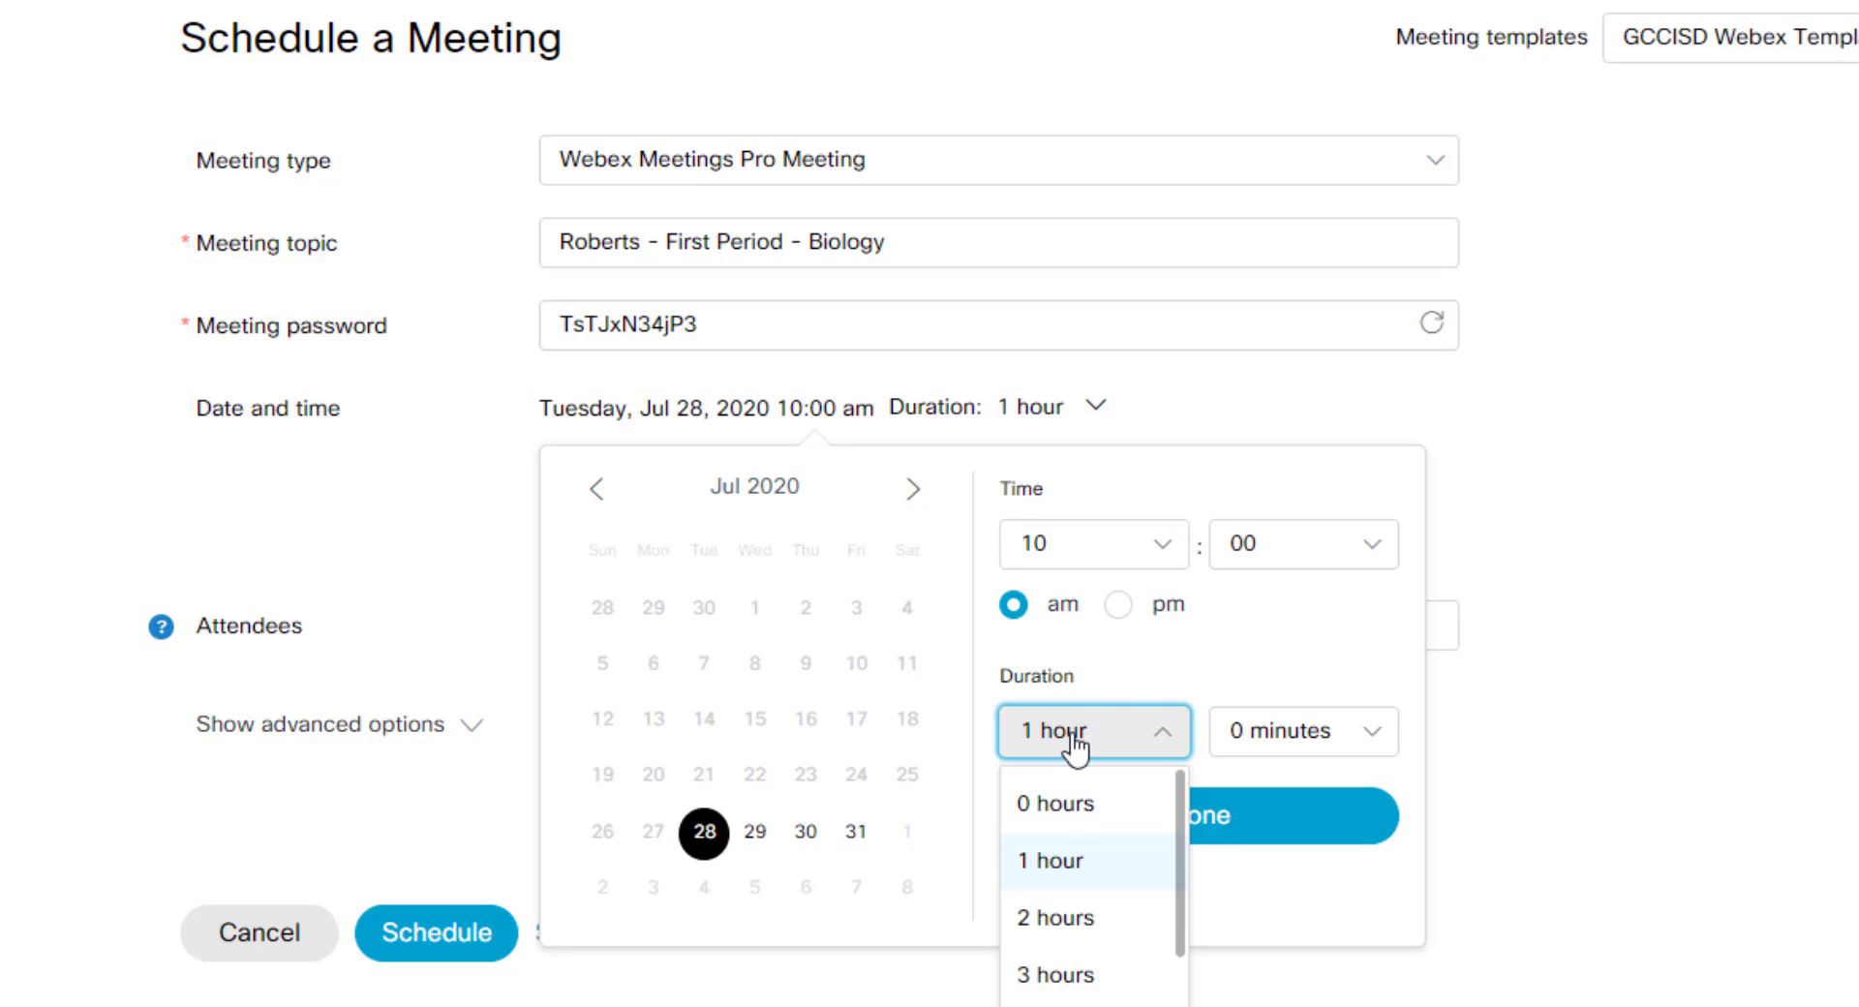
left_click(1315, 644)
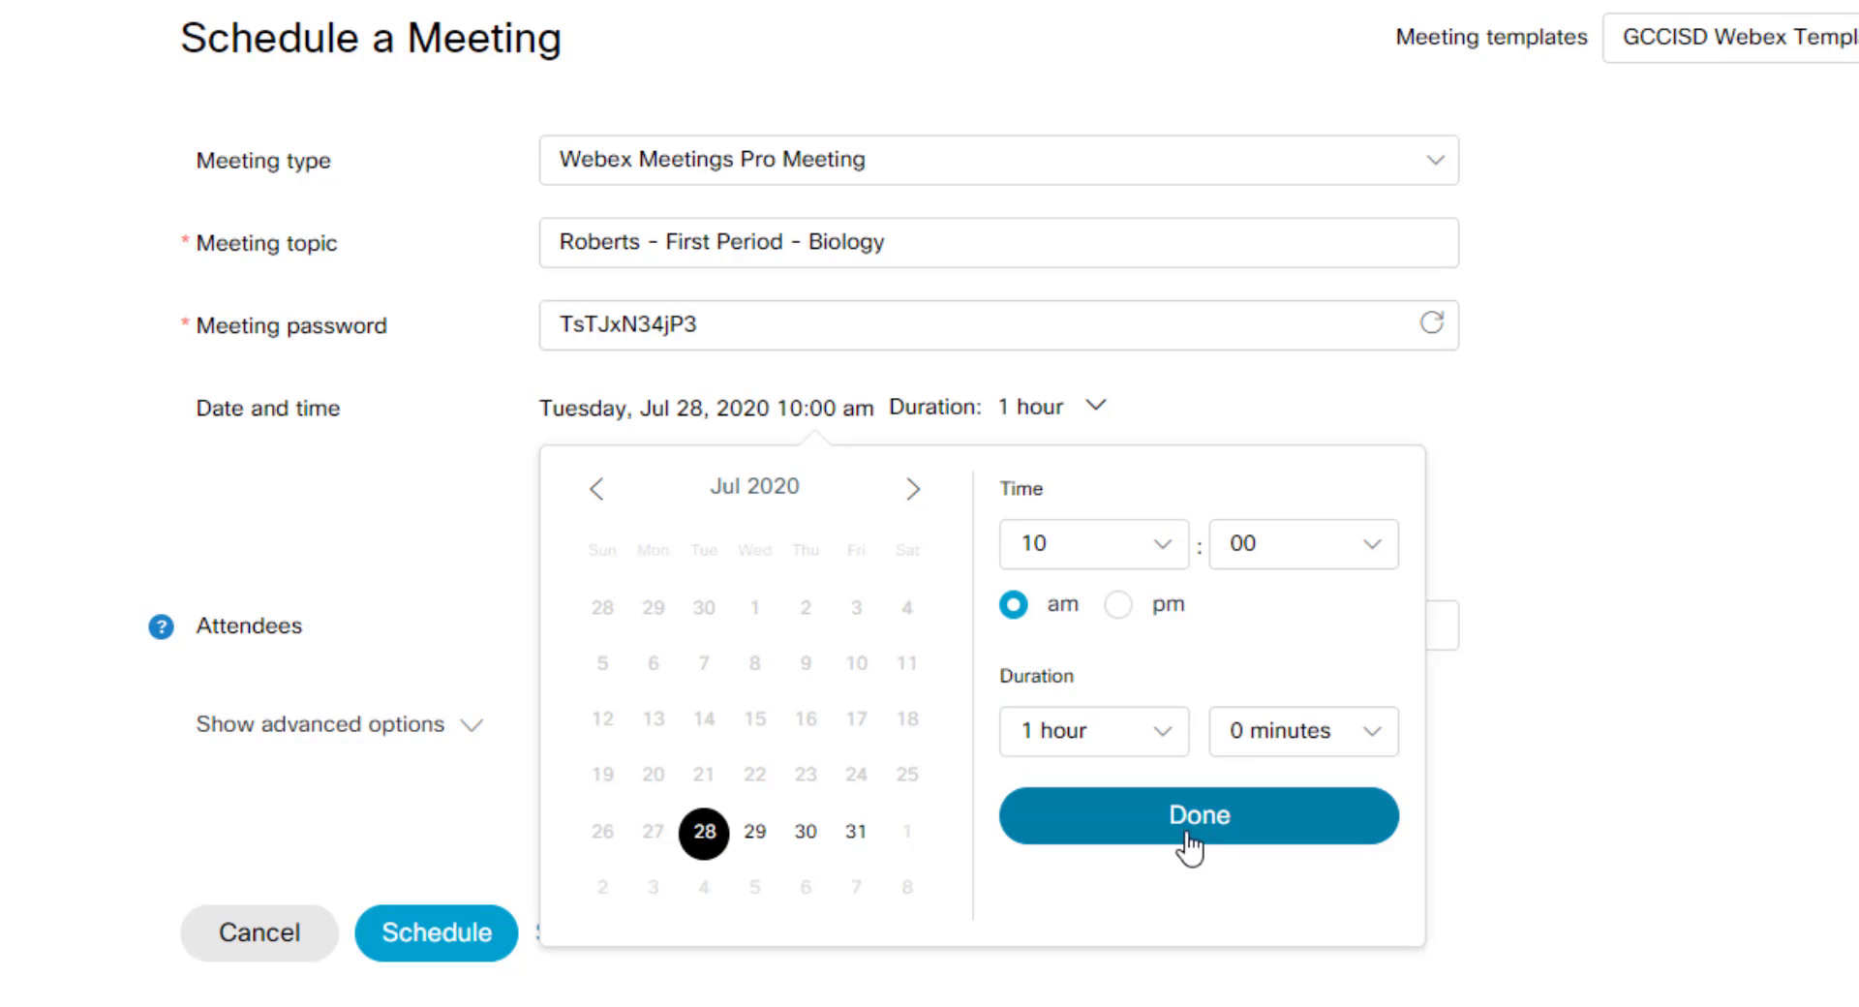
left_click(1253, 830)
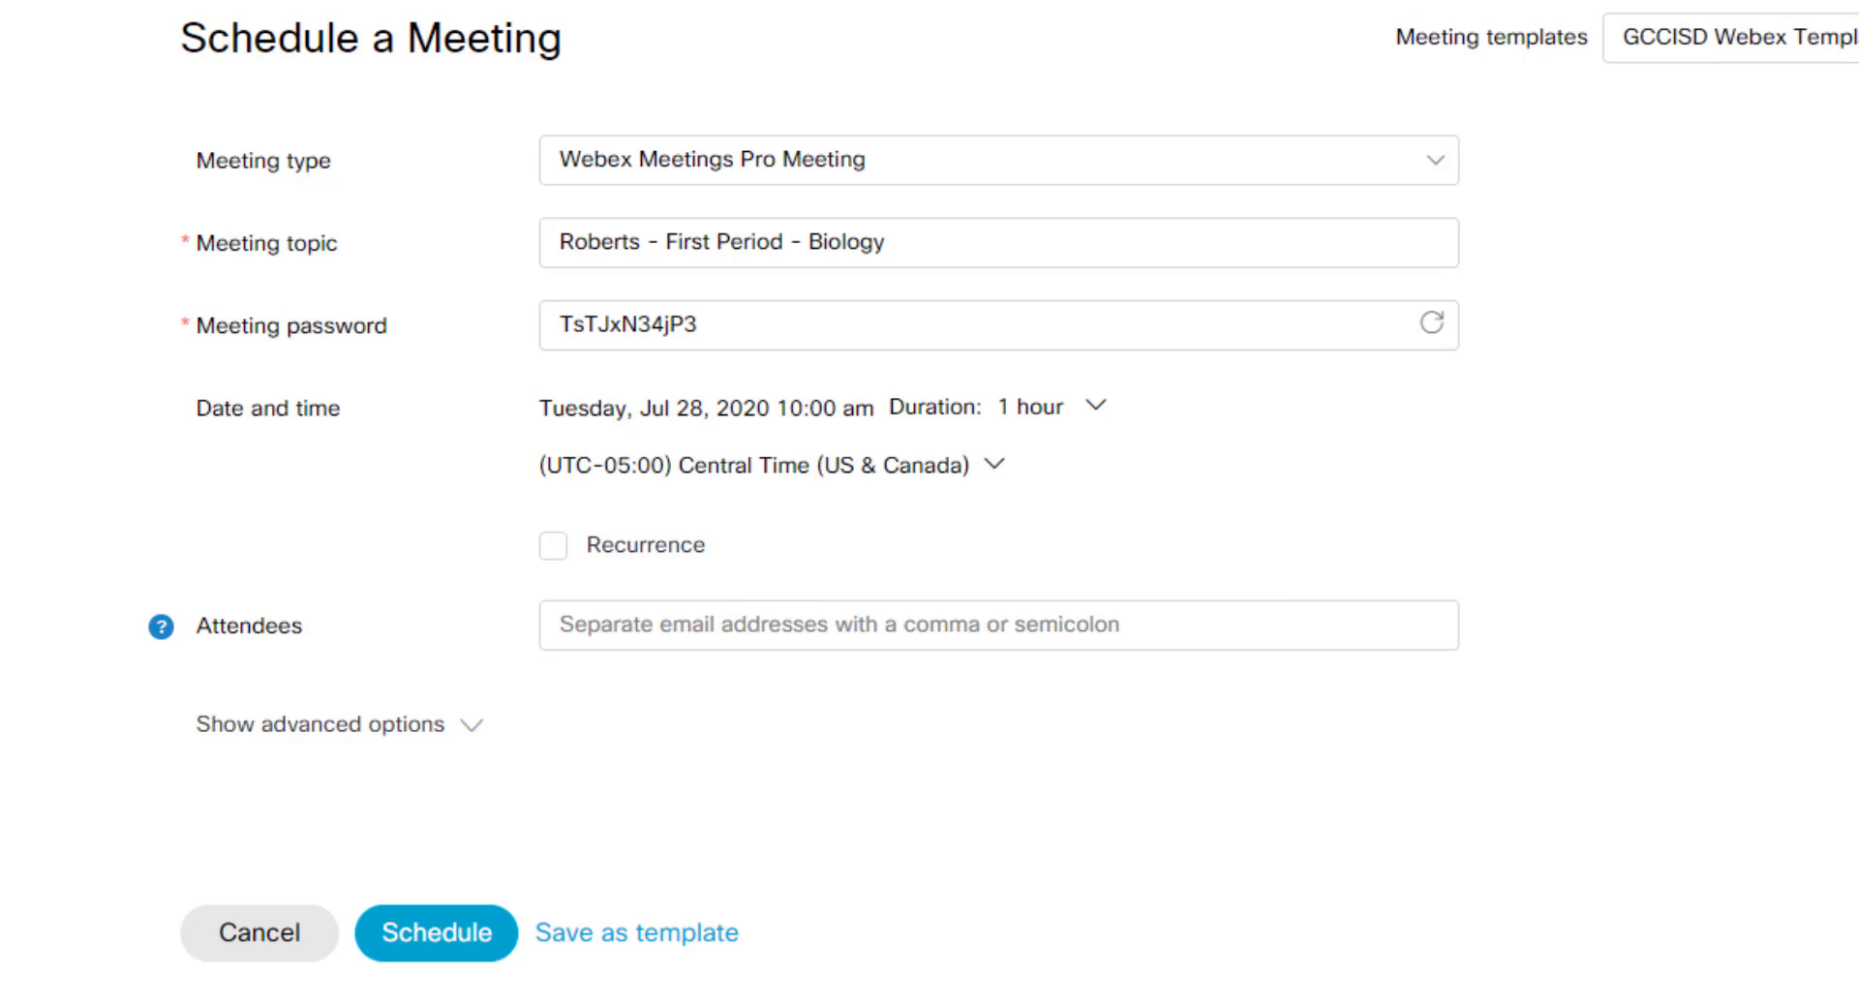
Step: Turn on recurrence, briefly trying a daily every-weekday pattern
left_click(554, 558)
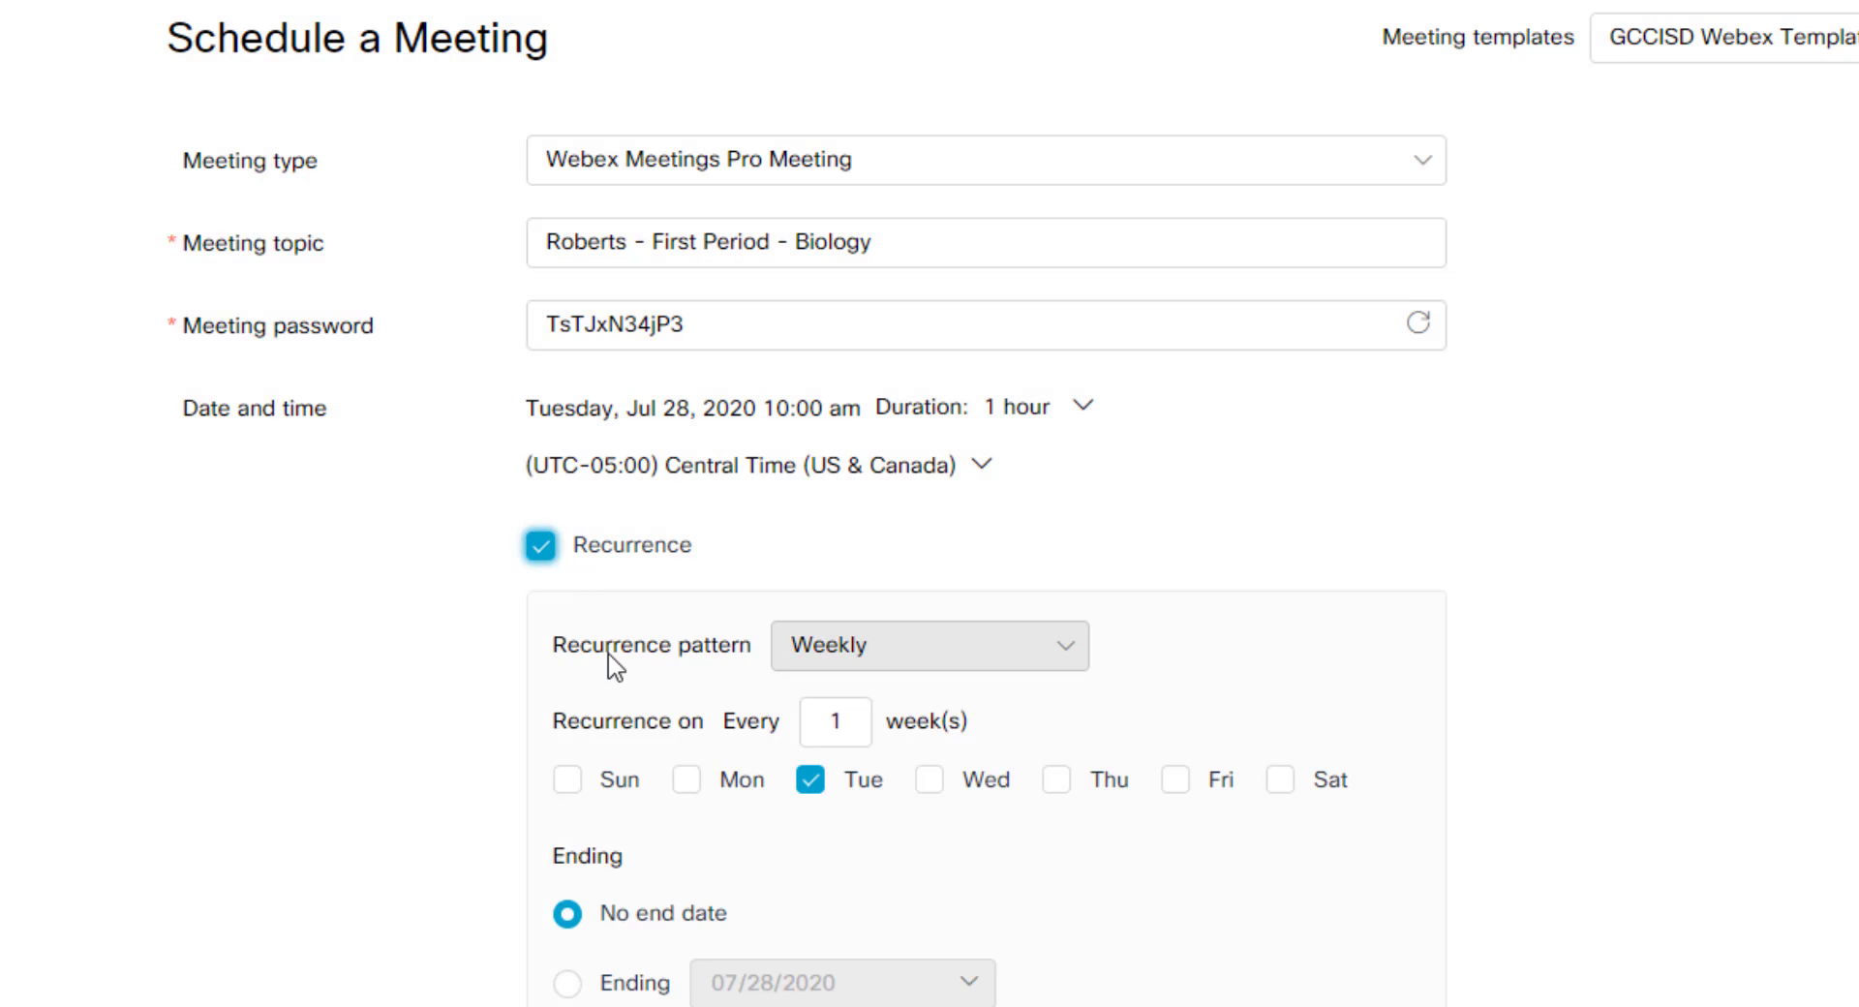
scroll(1205, 654, "down", 2)
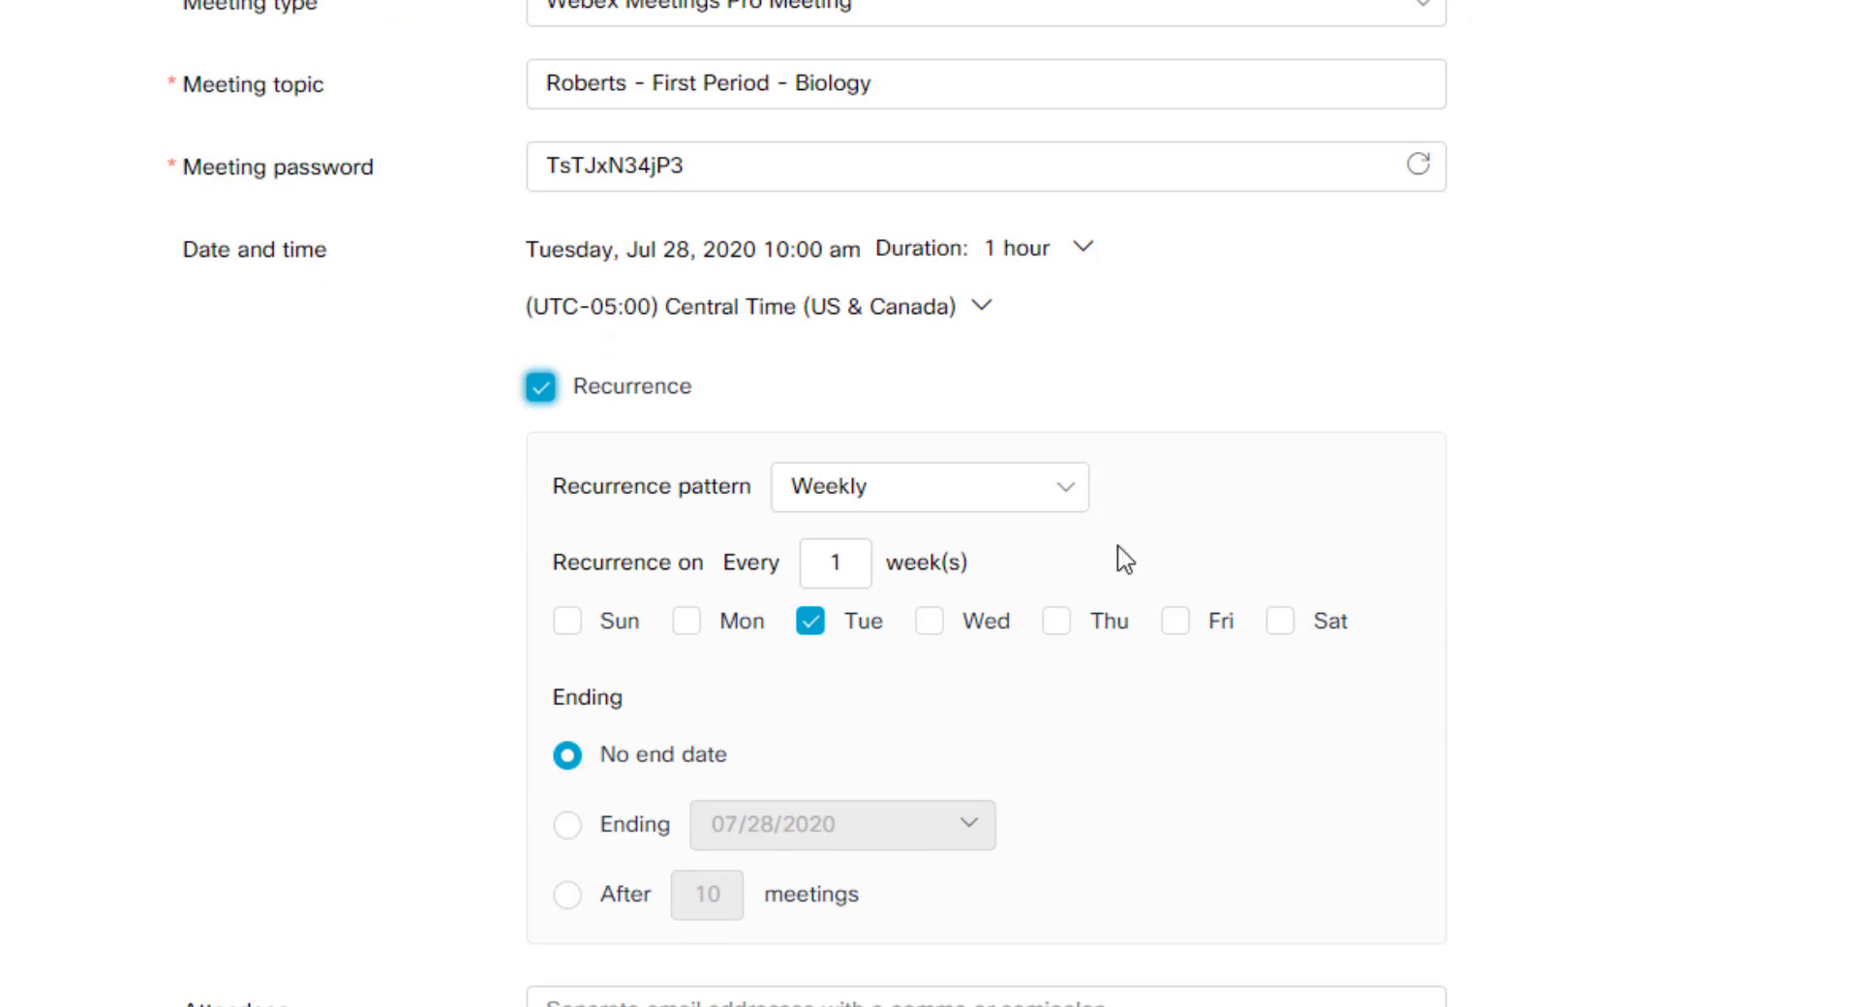
left_click(964, 511)
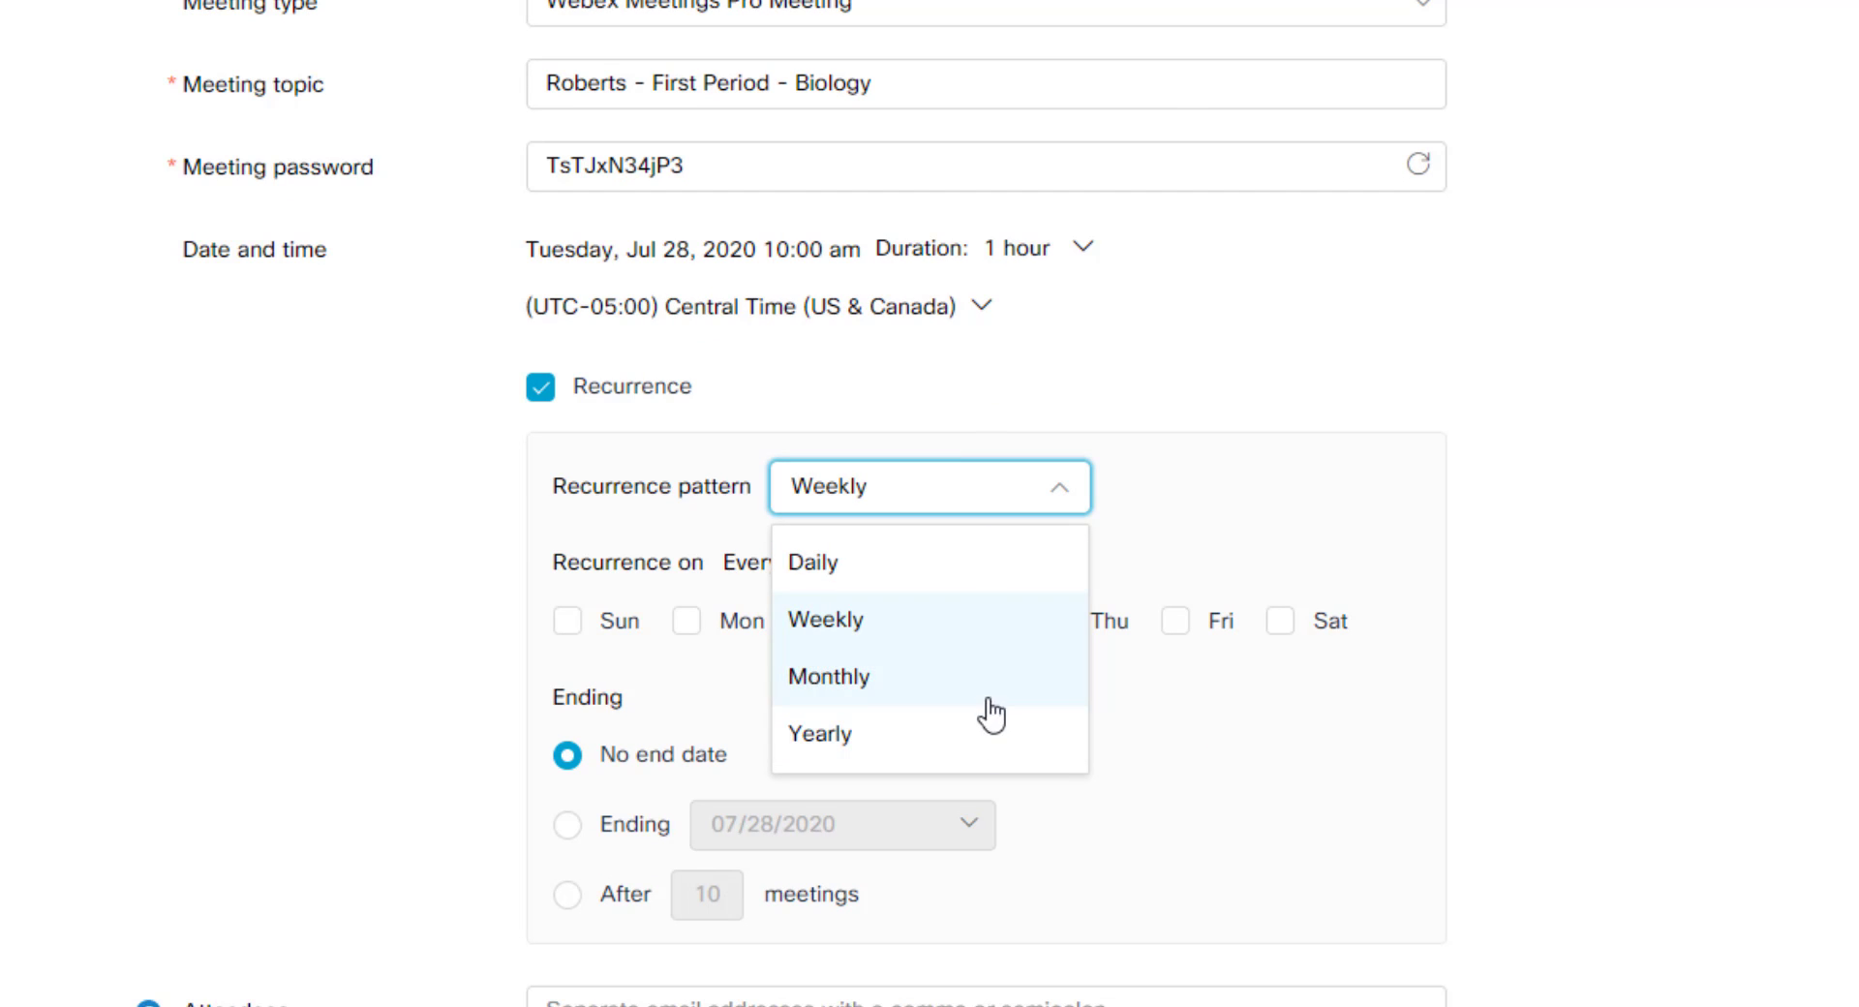
left_click(1224, 510)
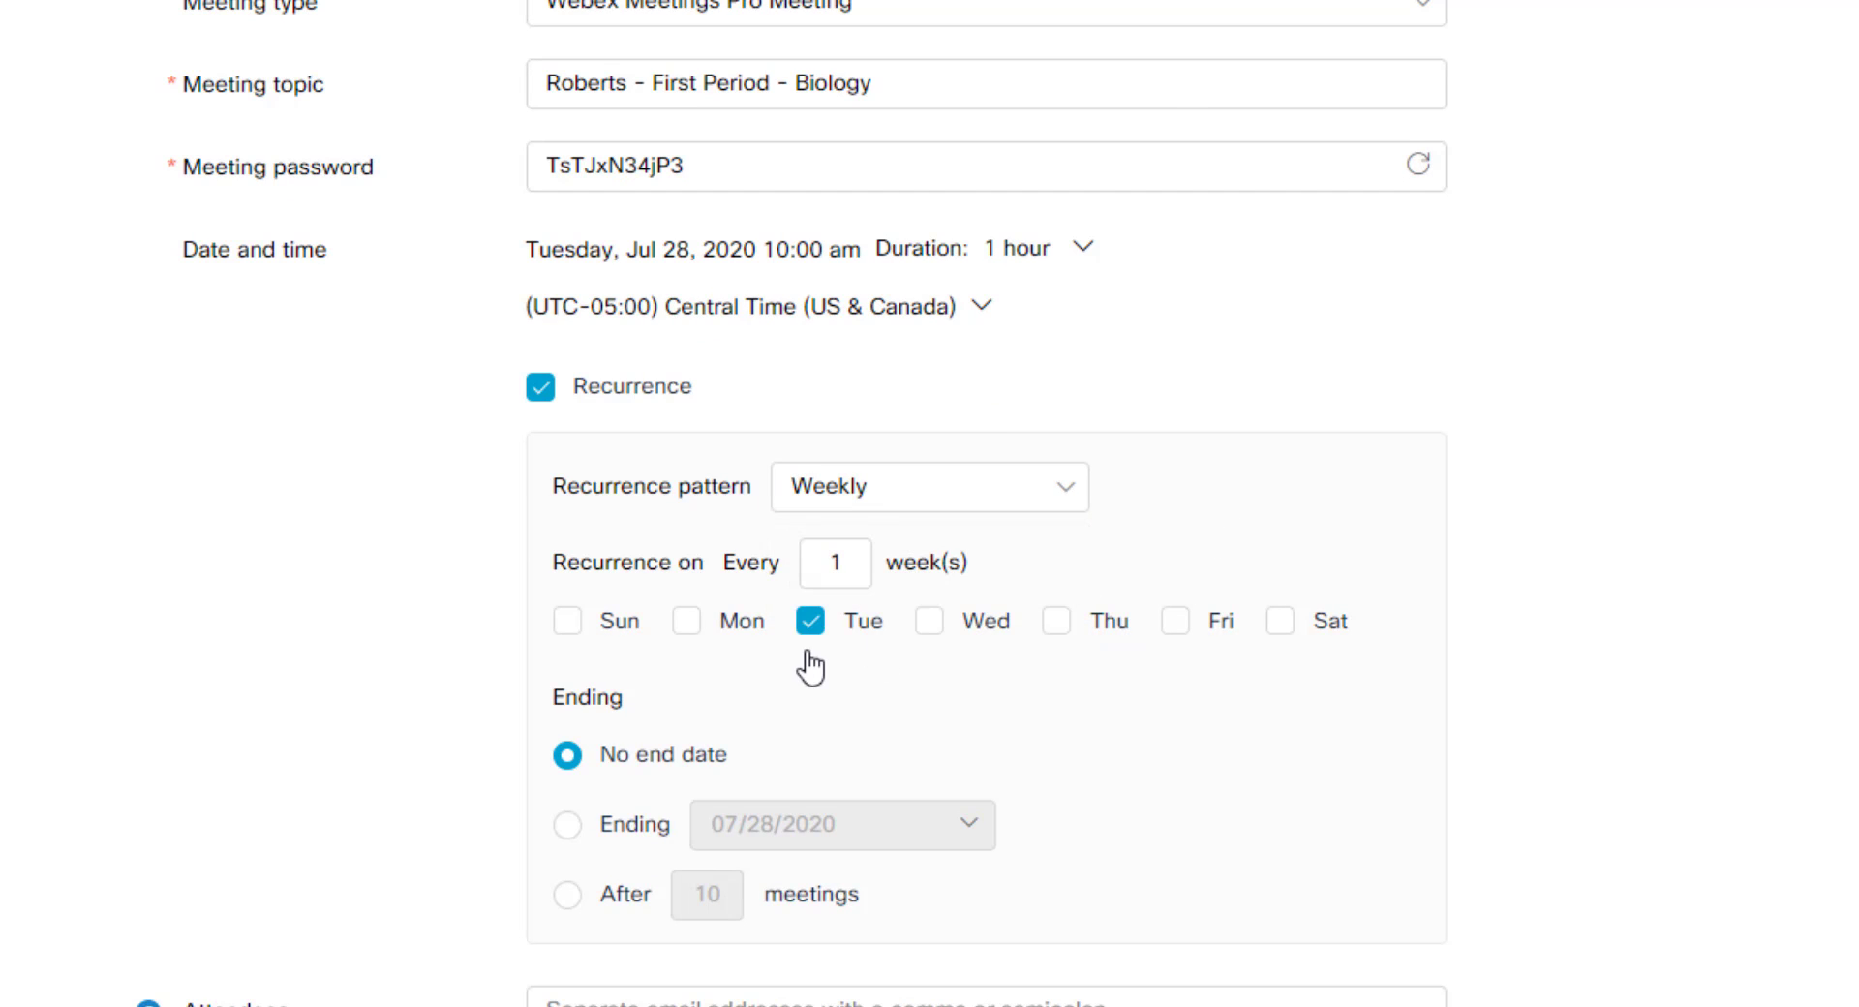
left_click(884, 501)
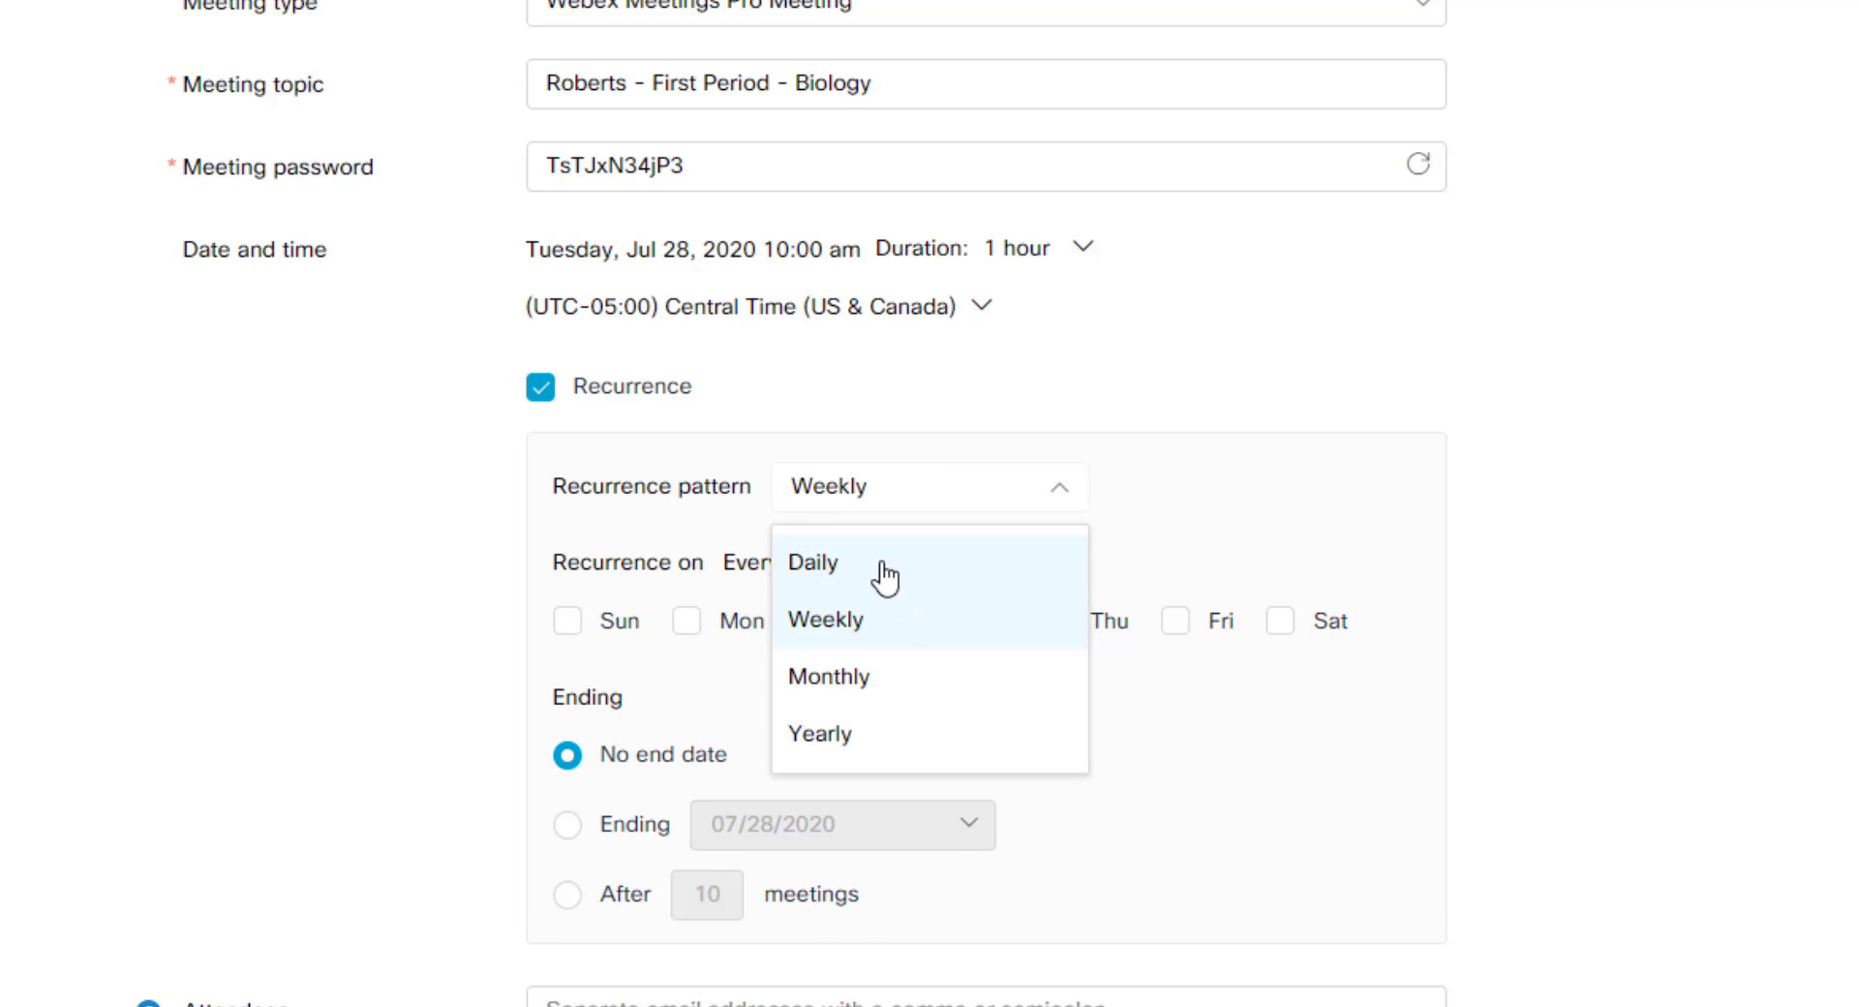
left_click(884, 571)
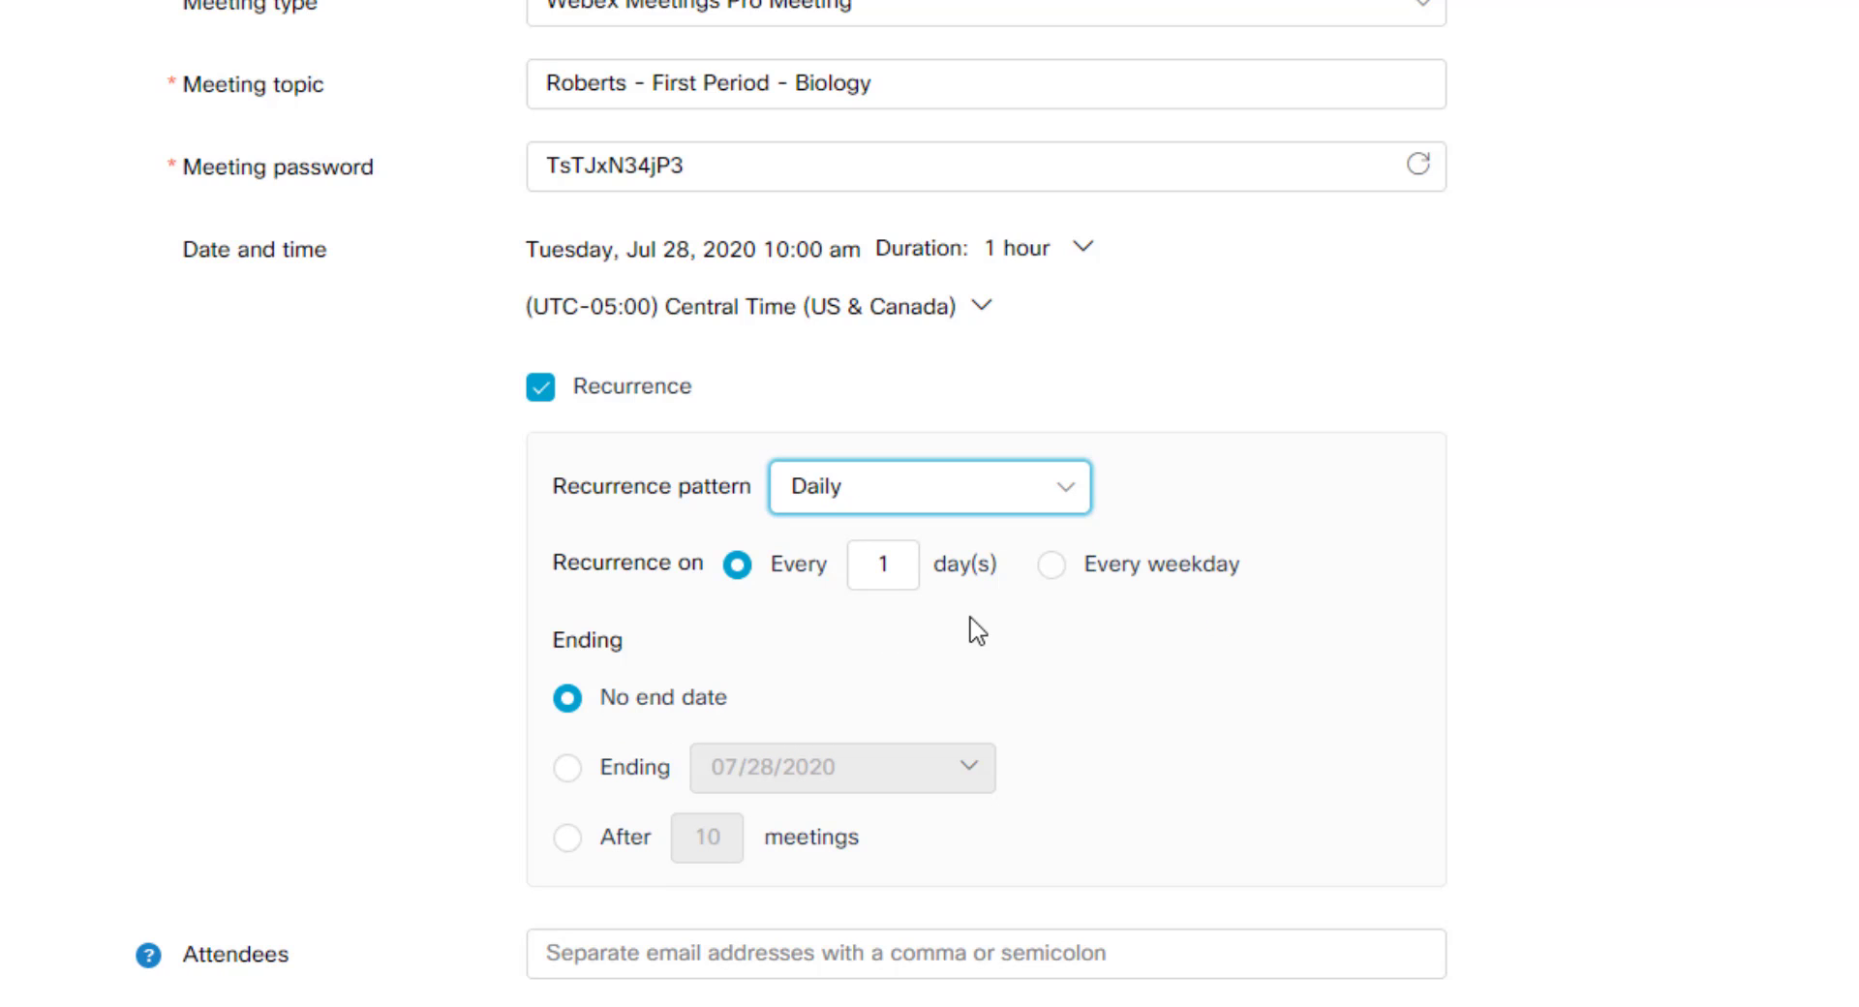
left_click(1058, 571)
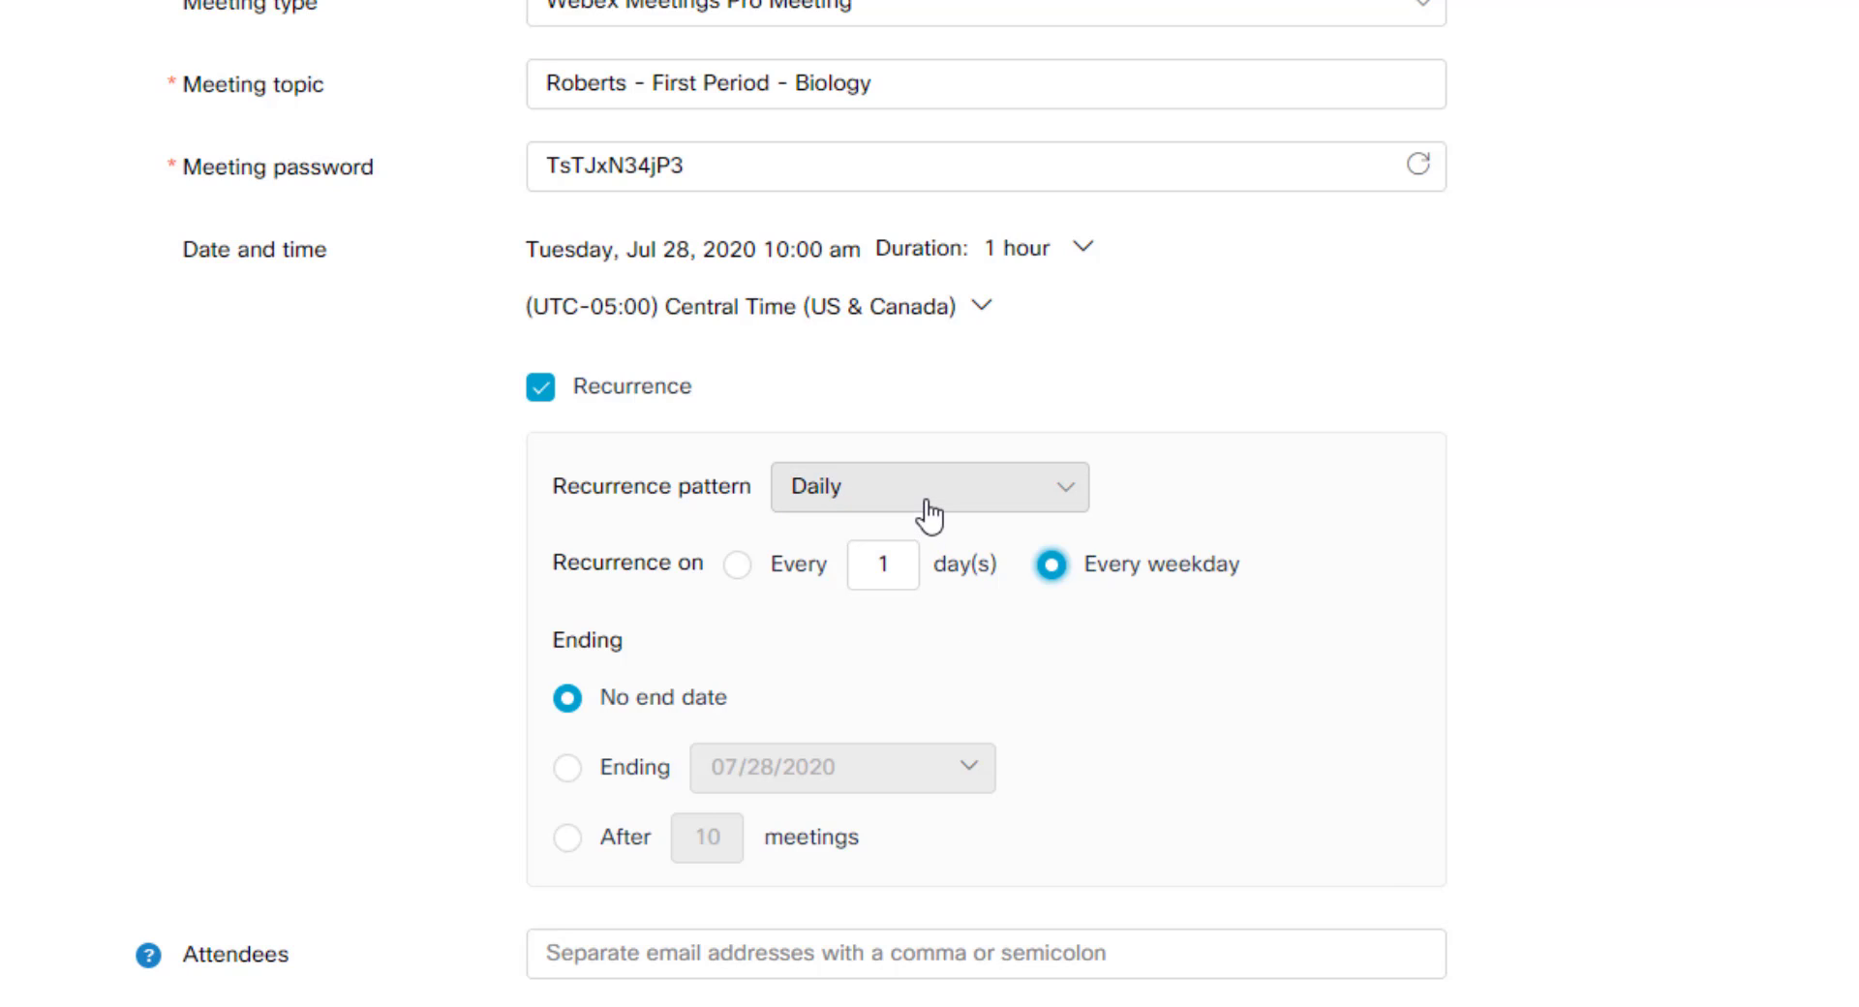
Step: Switch the recurrence back to weekly on Tuesday and Thursday, with no end date
left_click(876, 512)
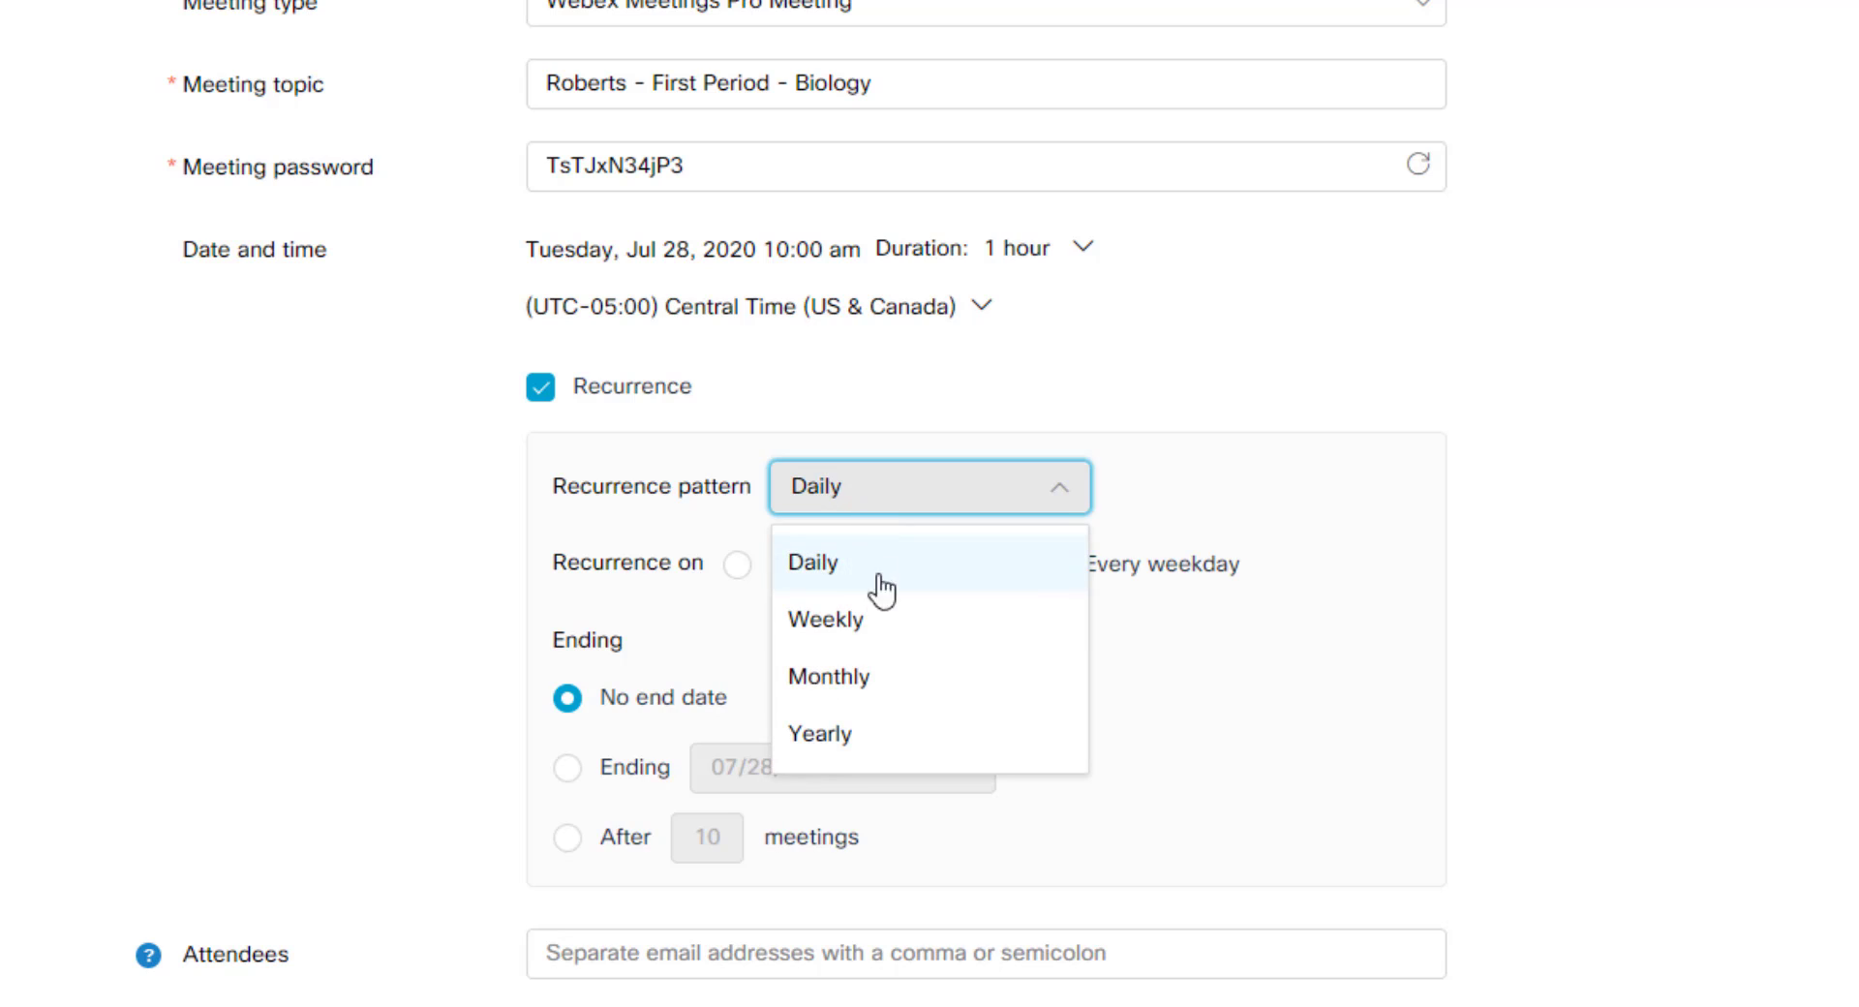
left_click(880, 622)
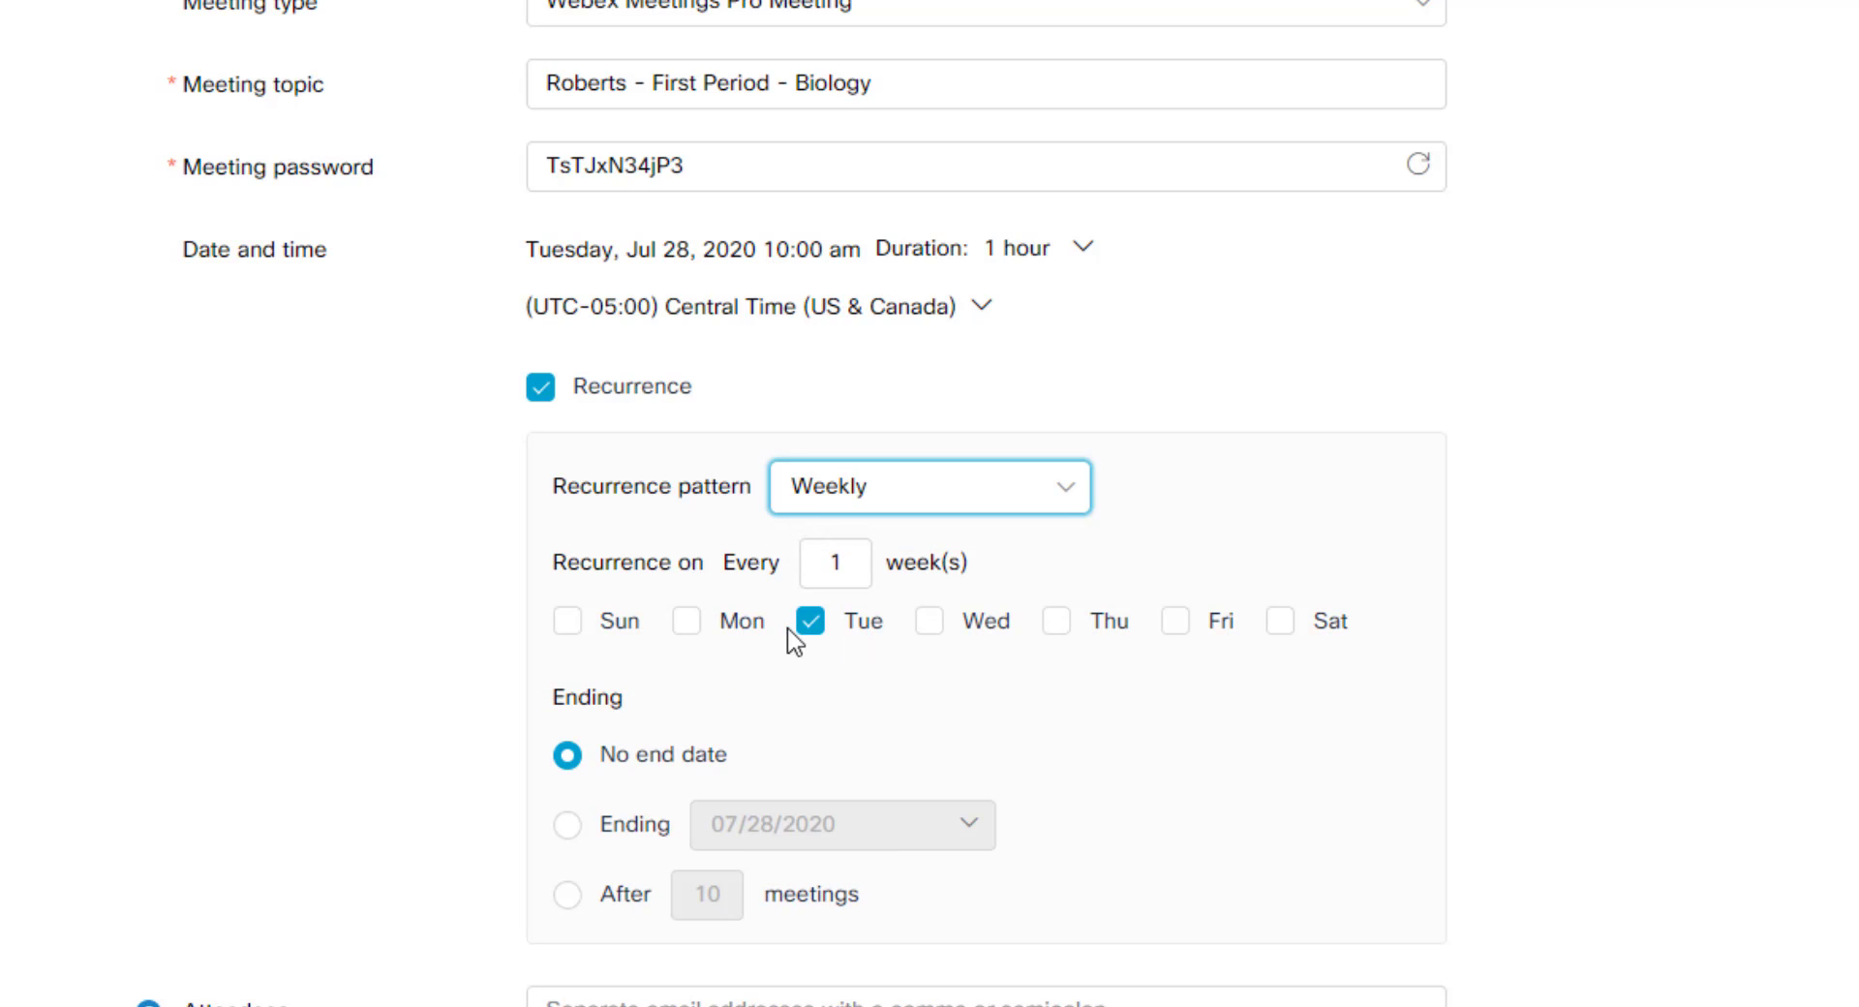
left_click(690, 625)
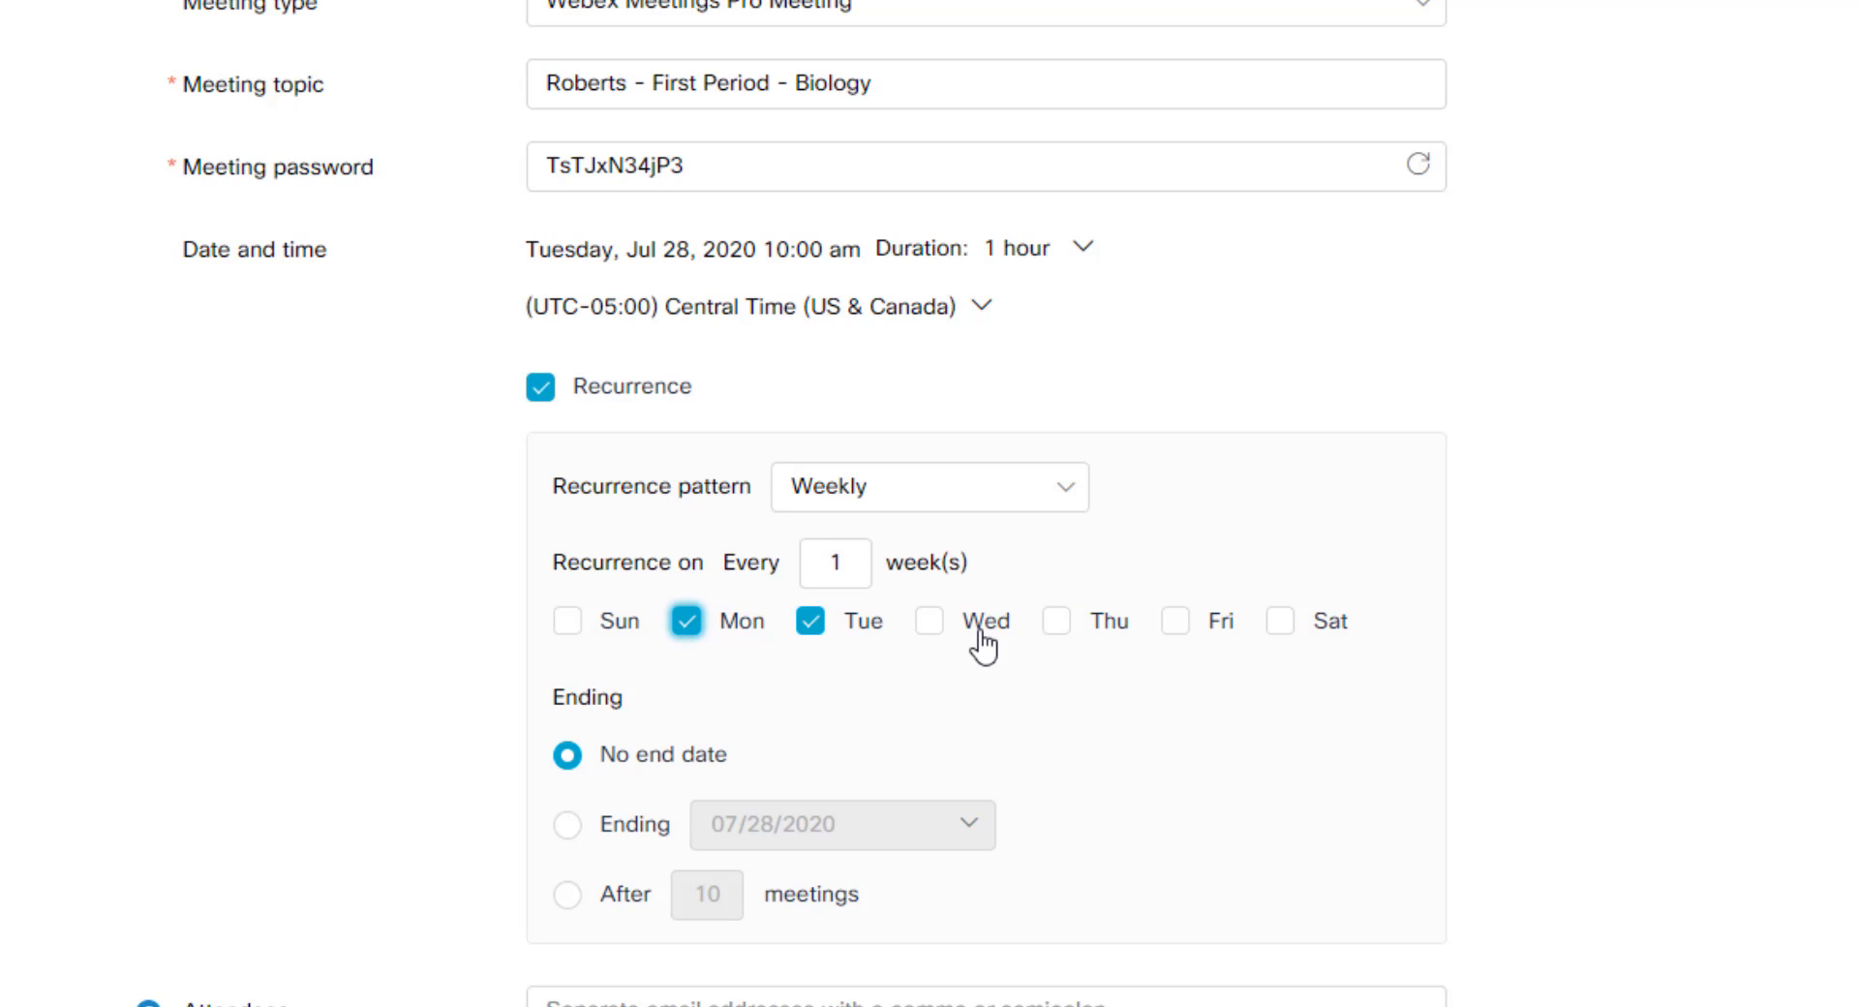
left_click(682, 625)
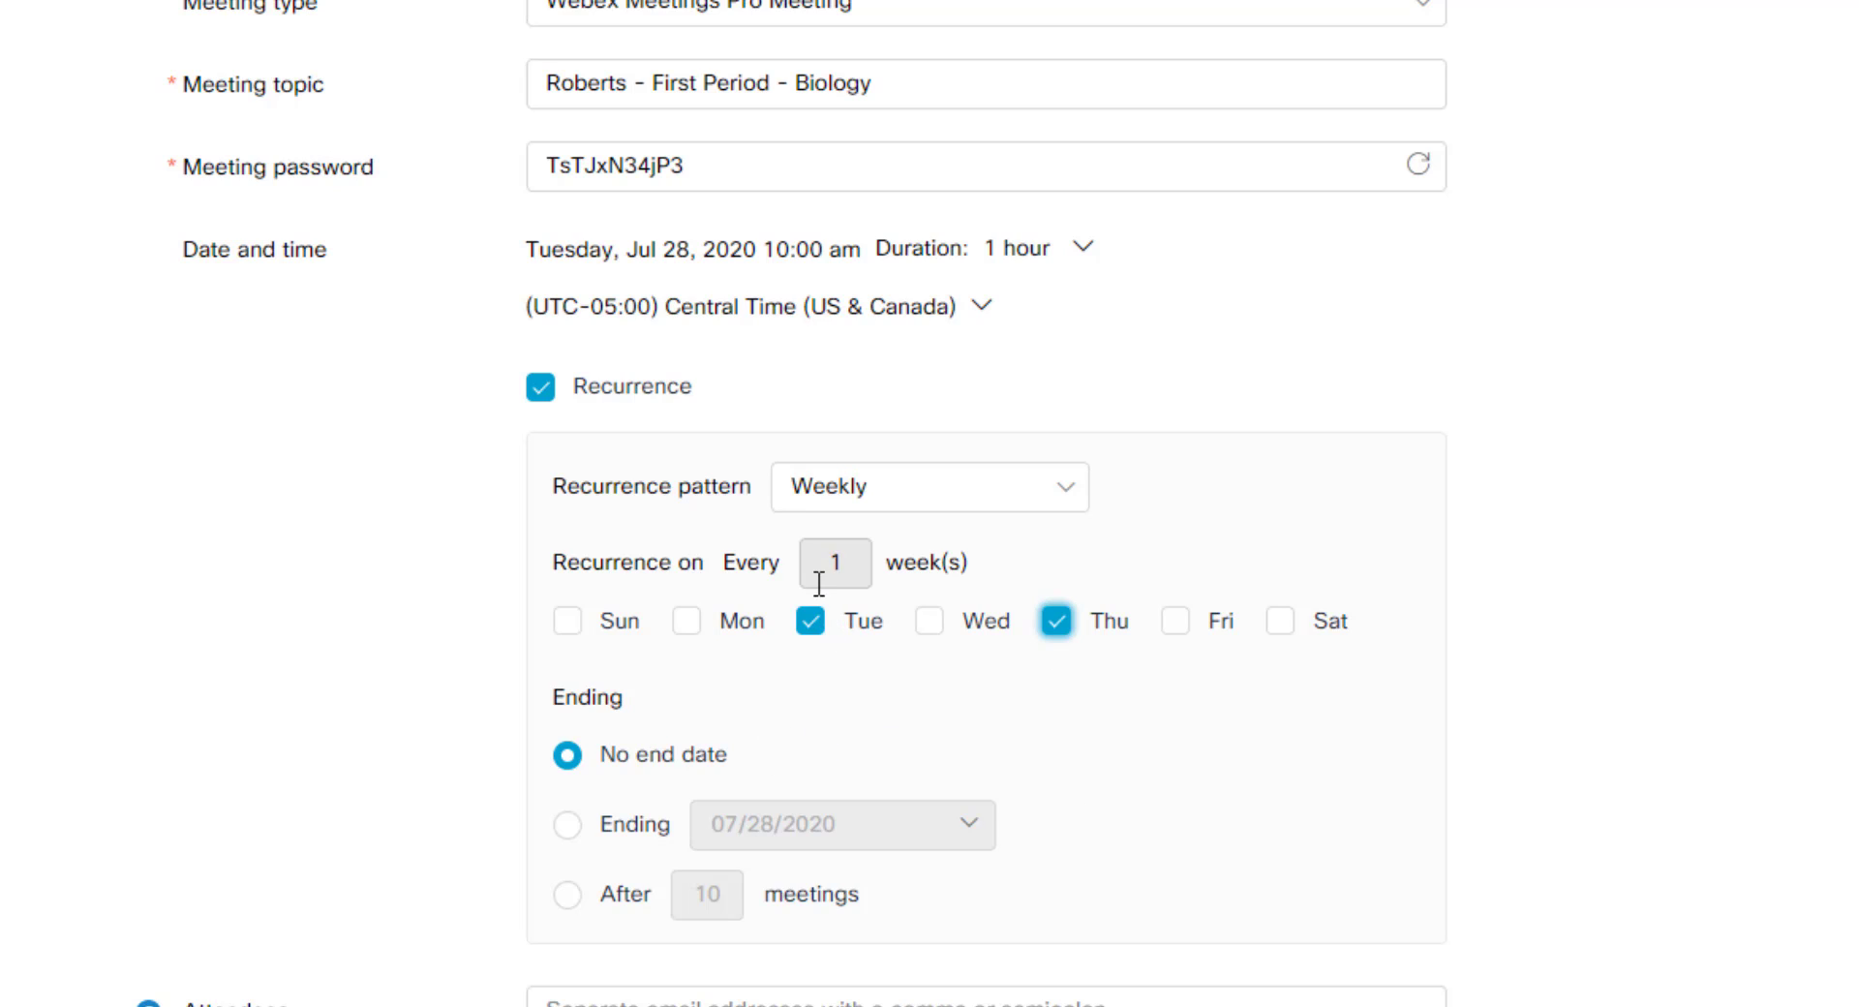
scroll(440, 736, "down", 1)
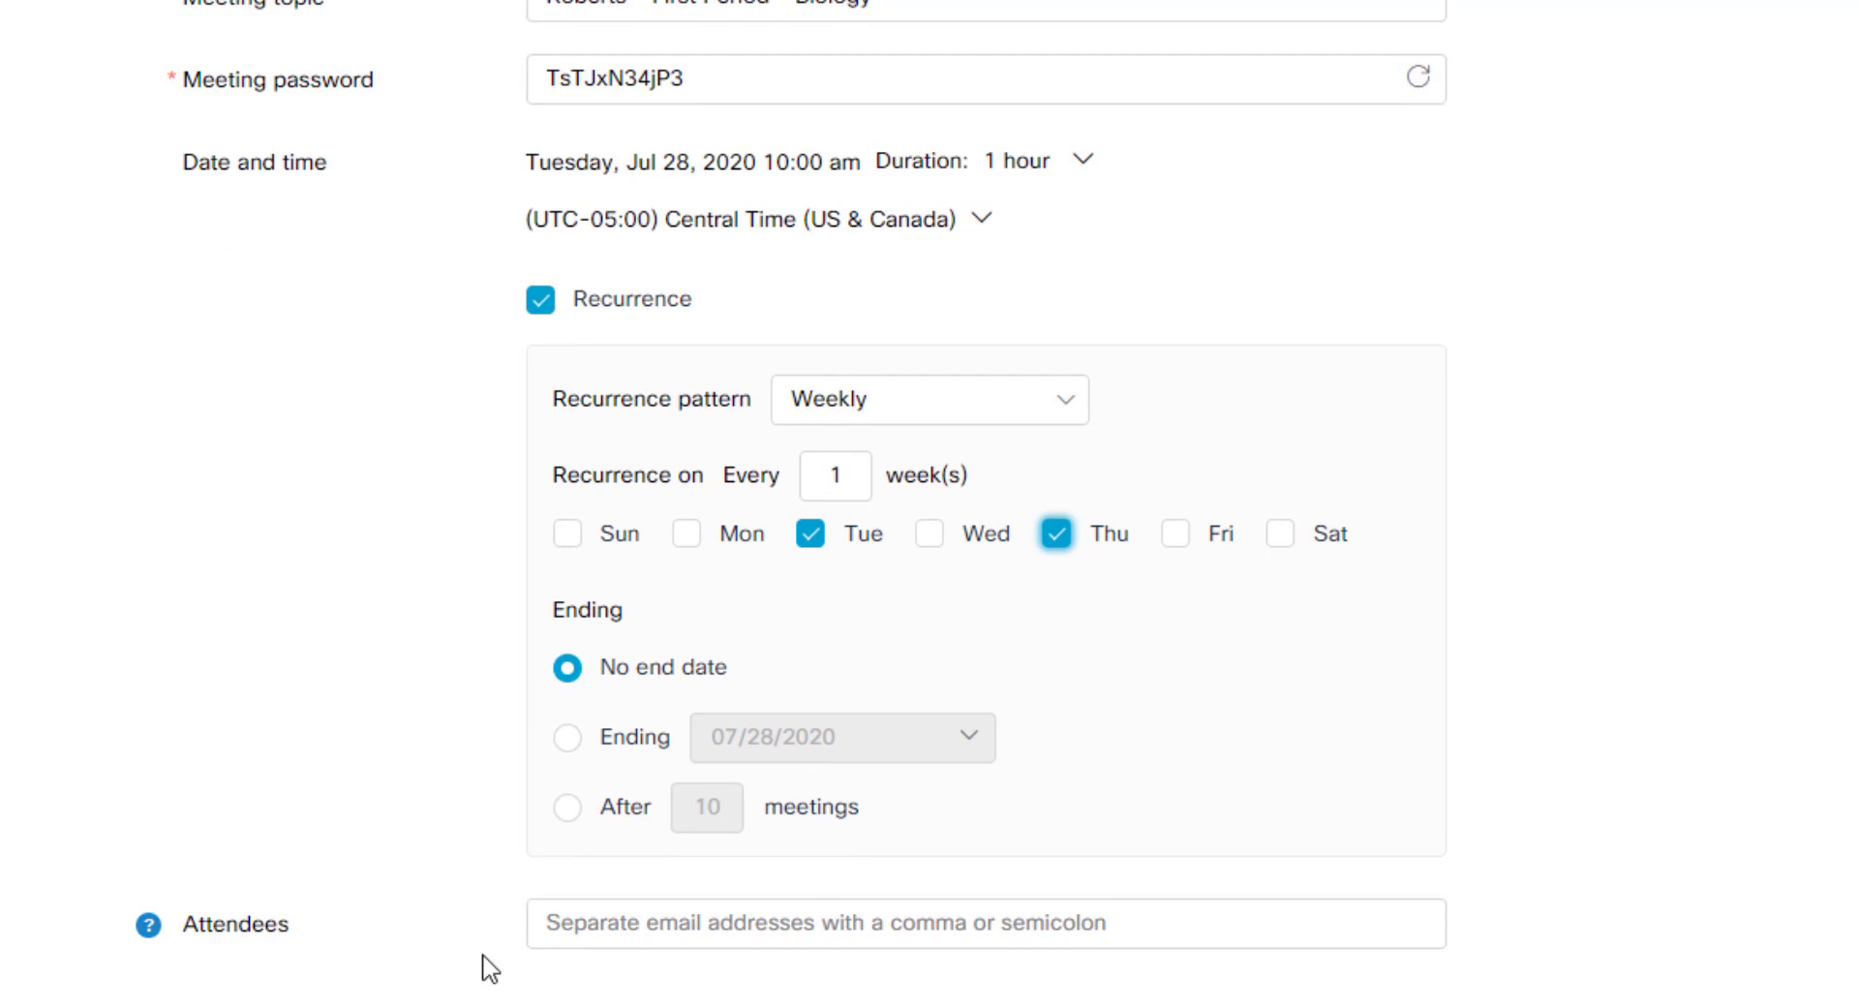
scroll(504, 920, "down", 2)
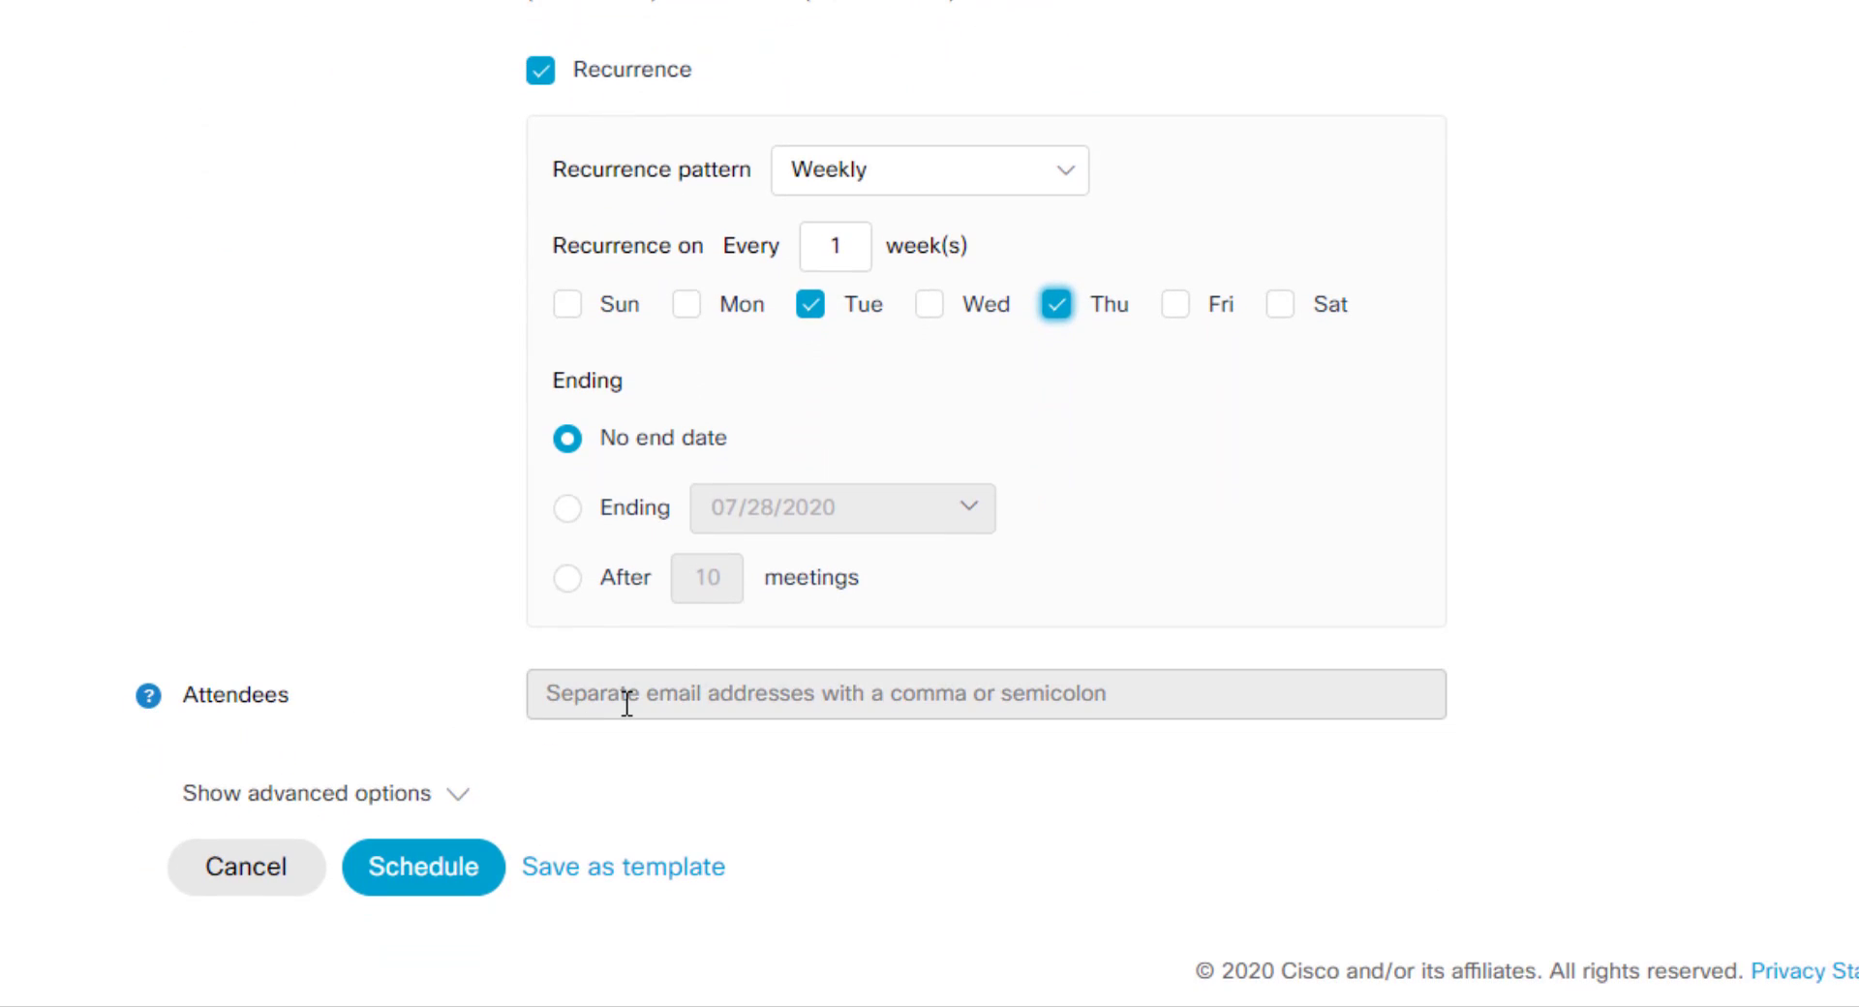
Step: Add the attendee's e-mail address to the meeting's attendee list
left_click(811, 693)
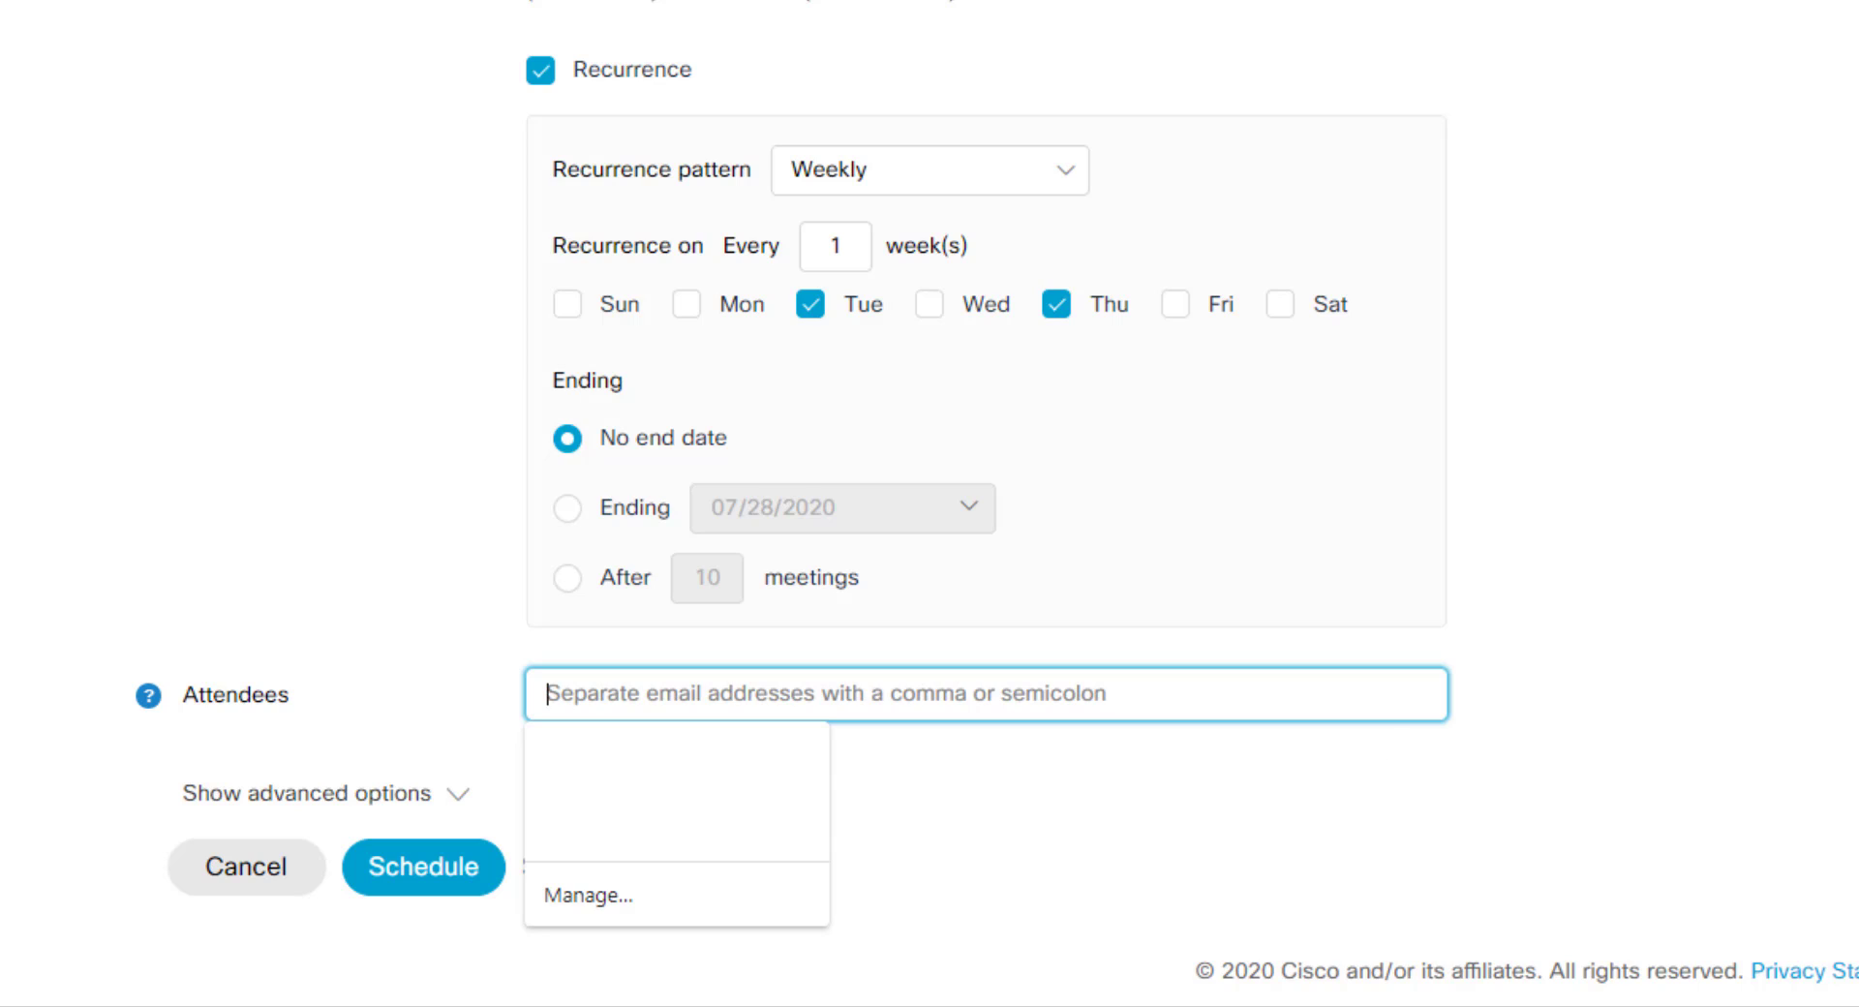
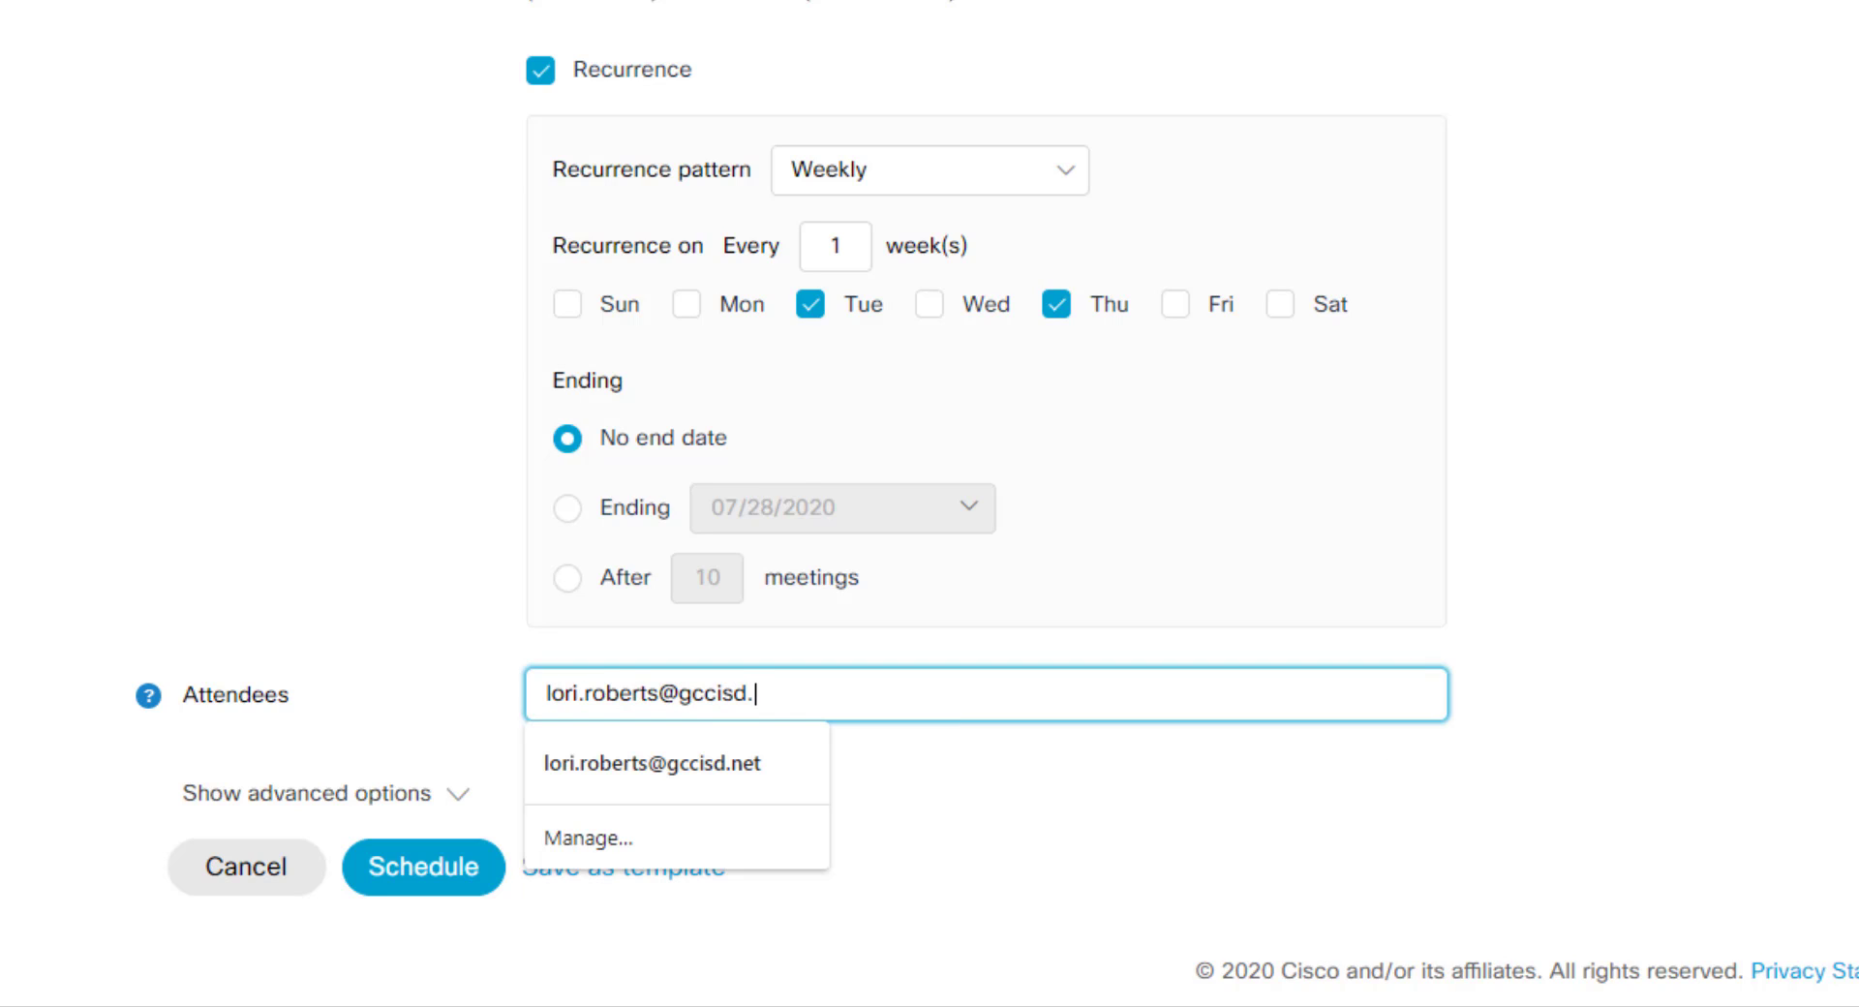
key("Return")
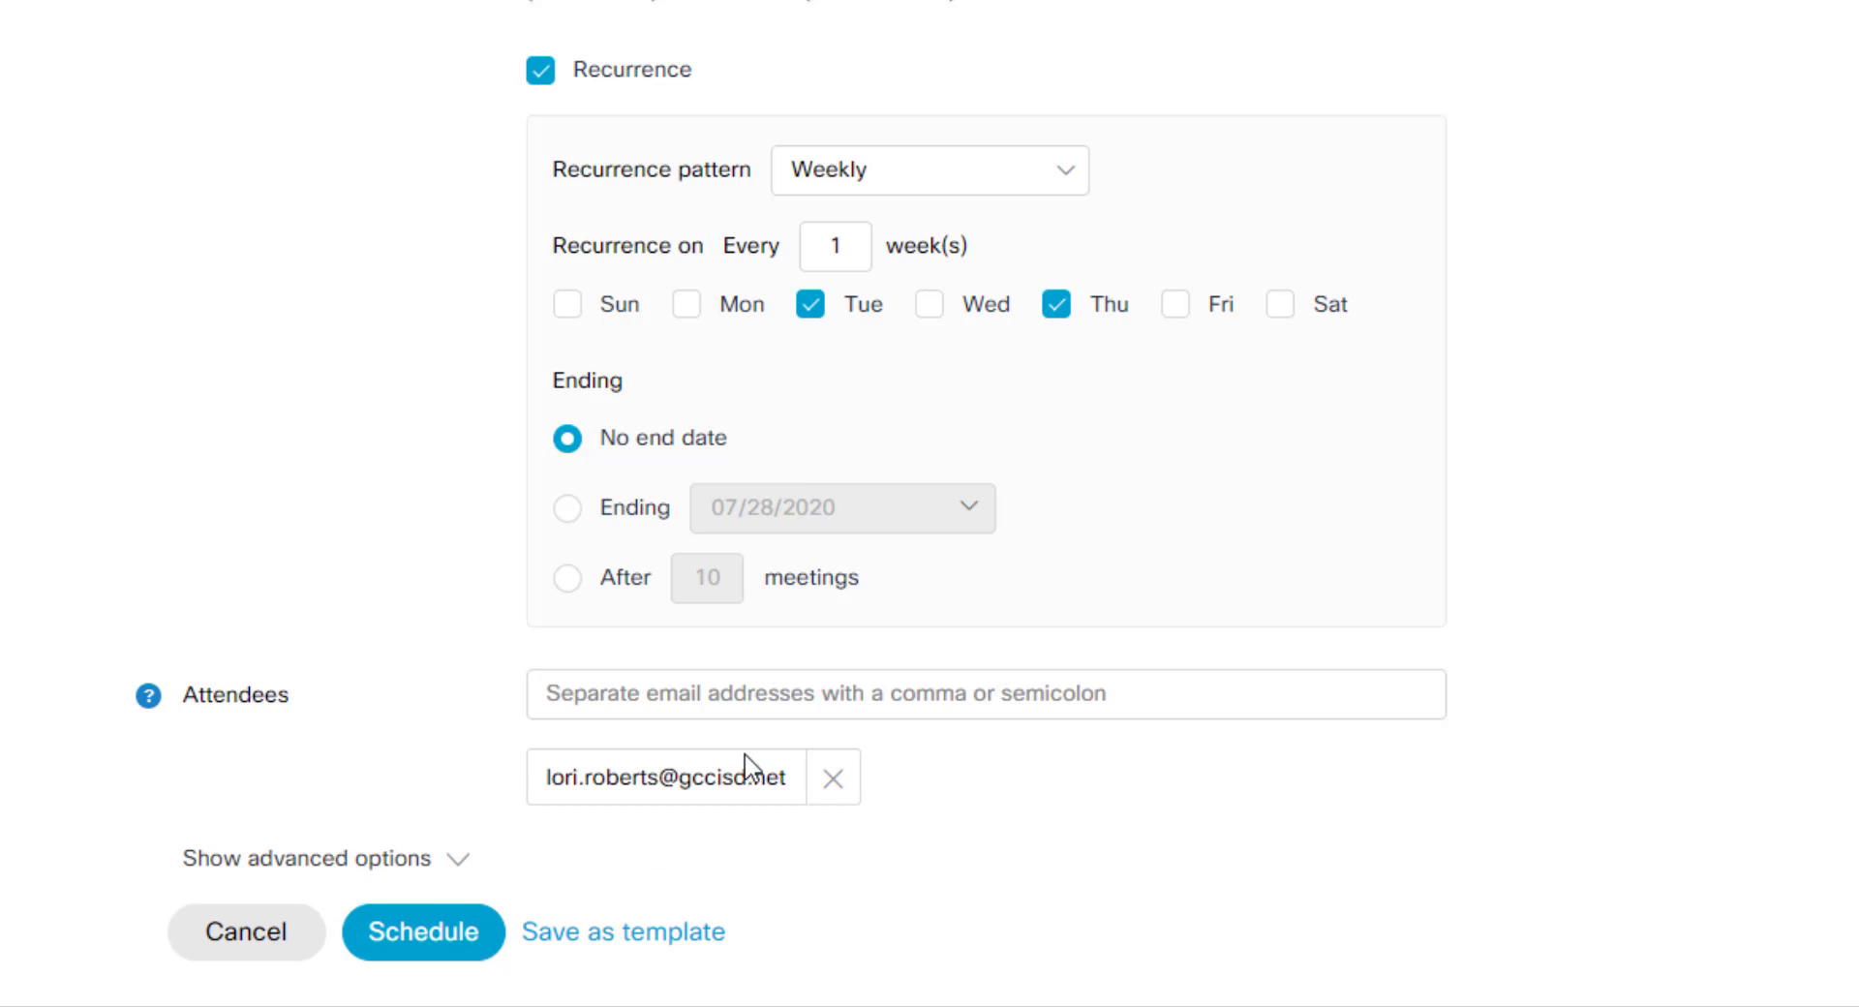
scroll(1501, 556, "down", 1)
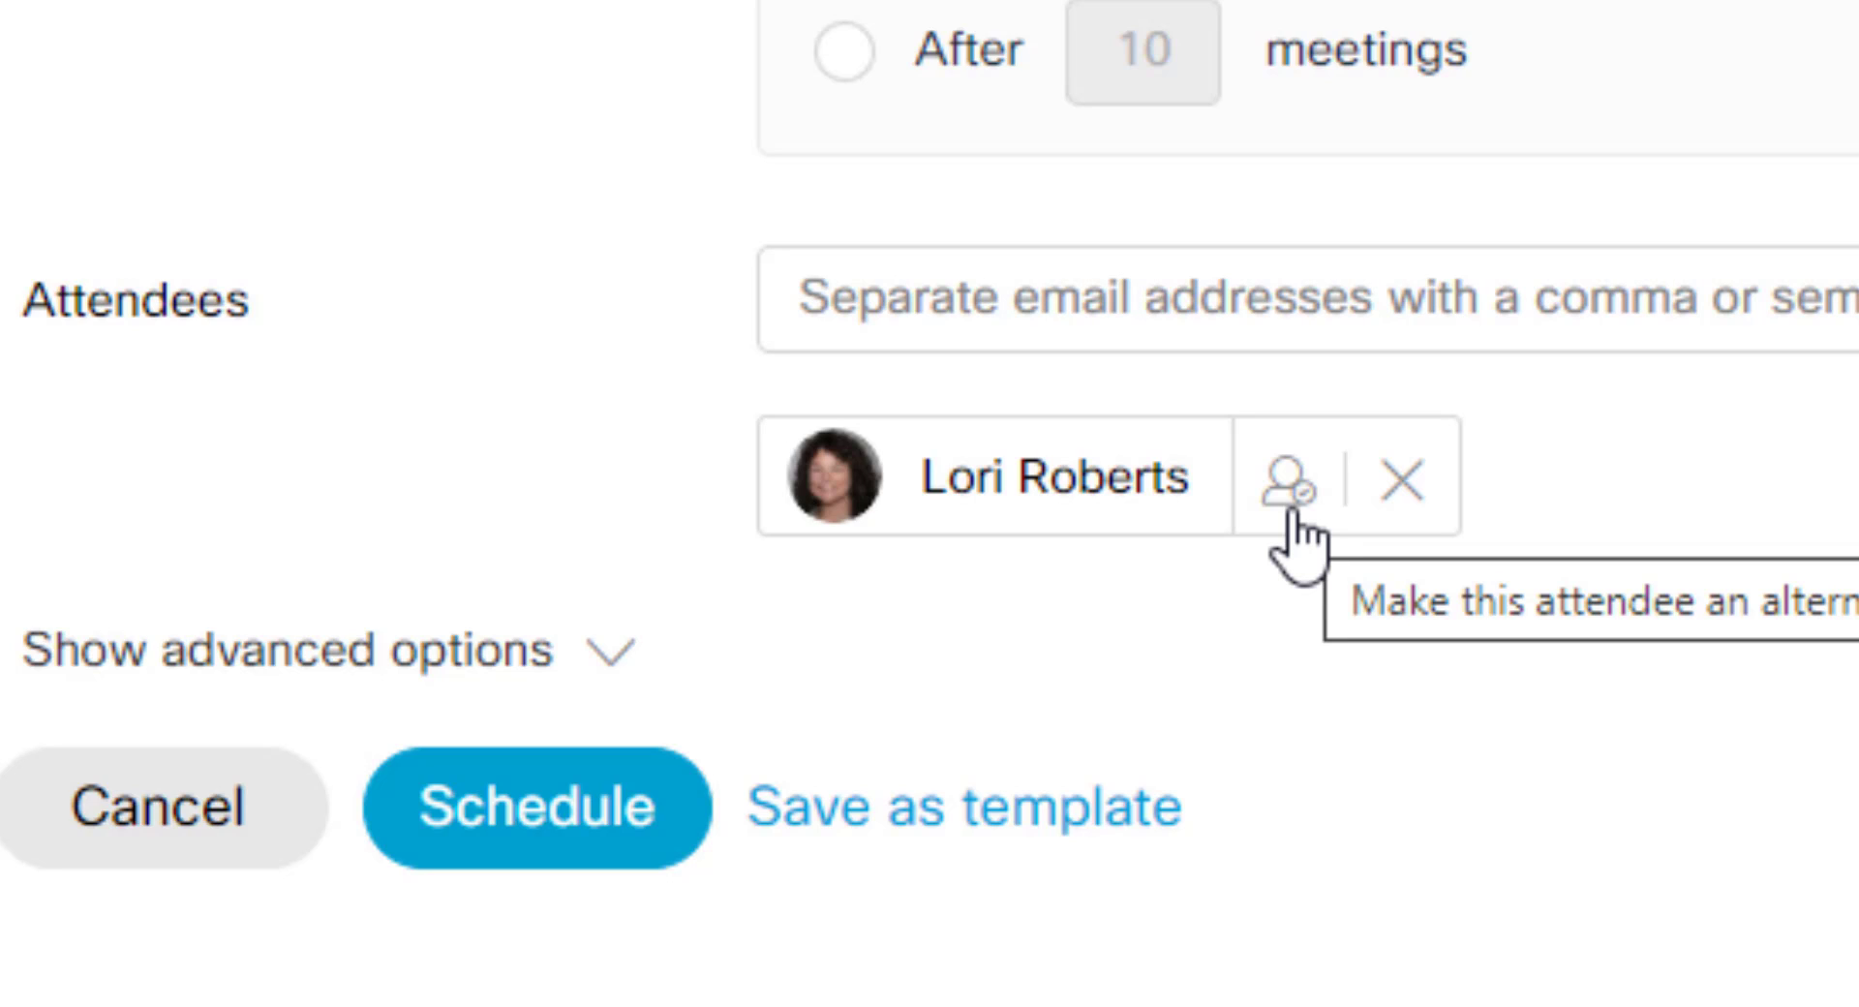
left_click(1291, 484)
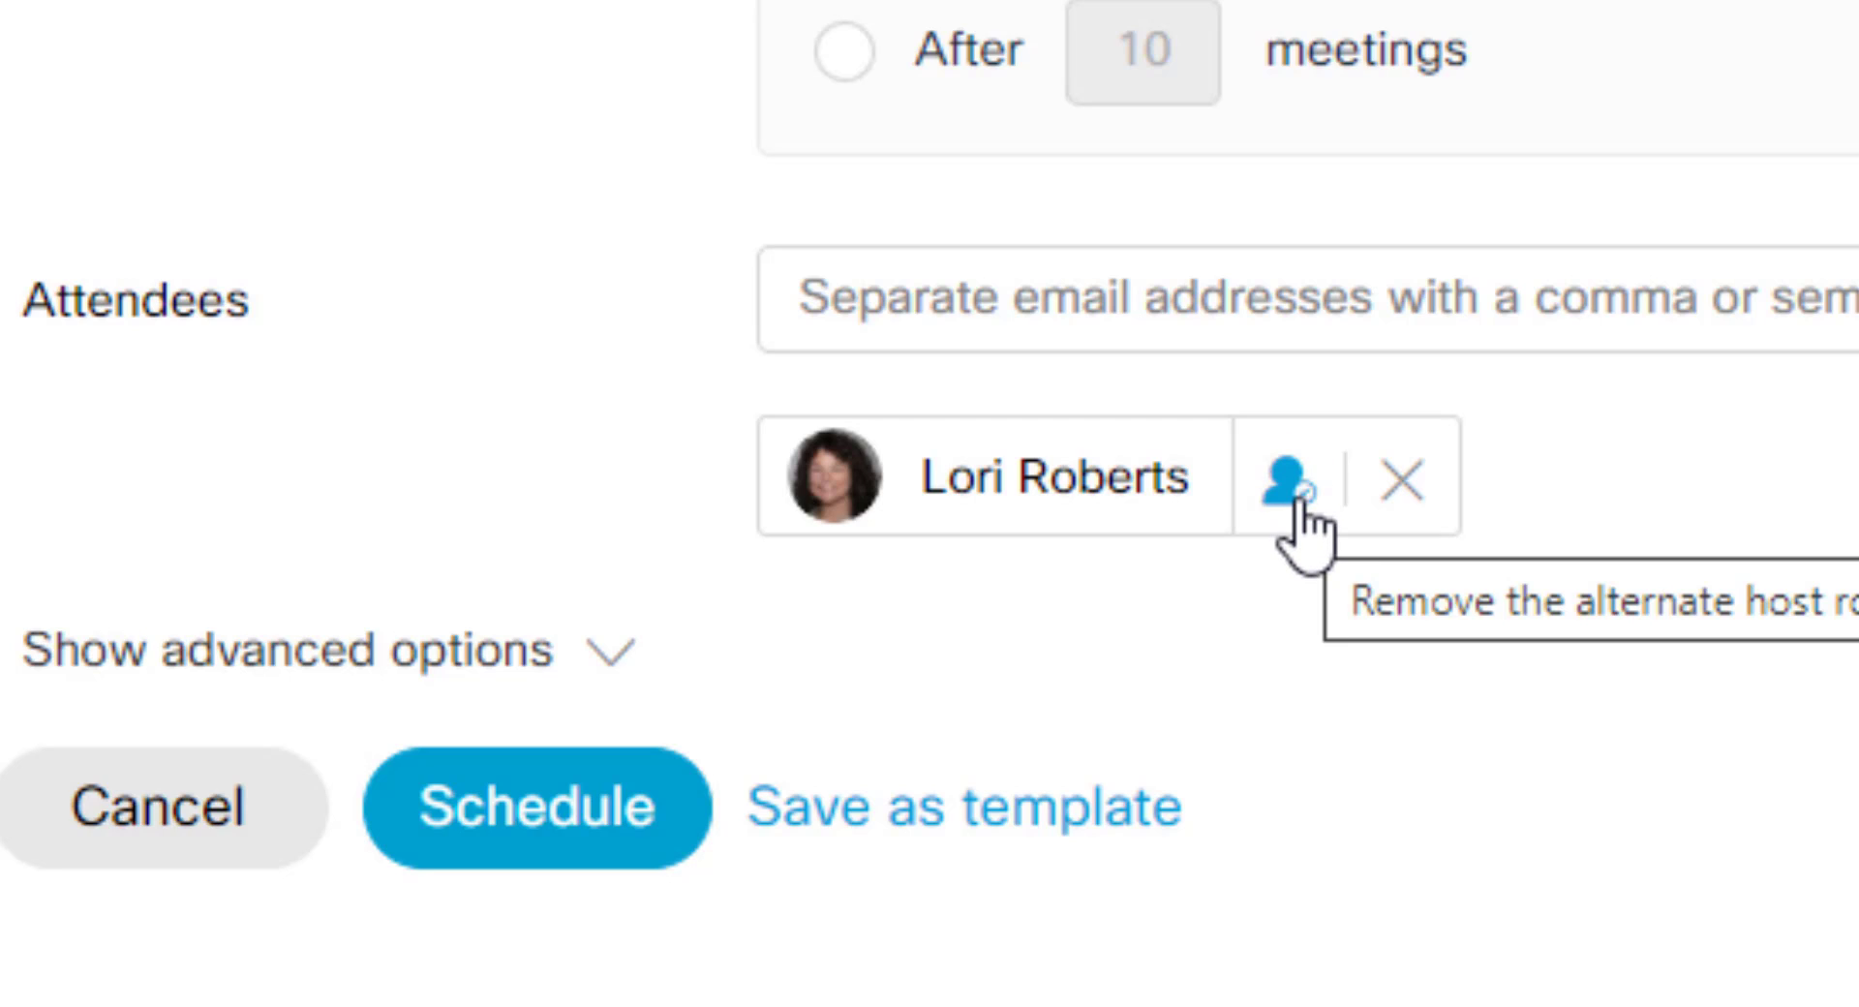
left_click(1291, 480)
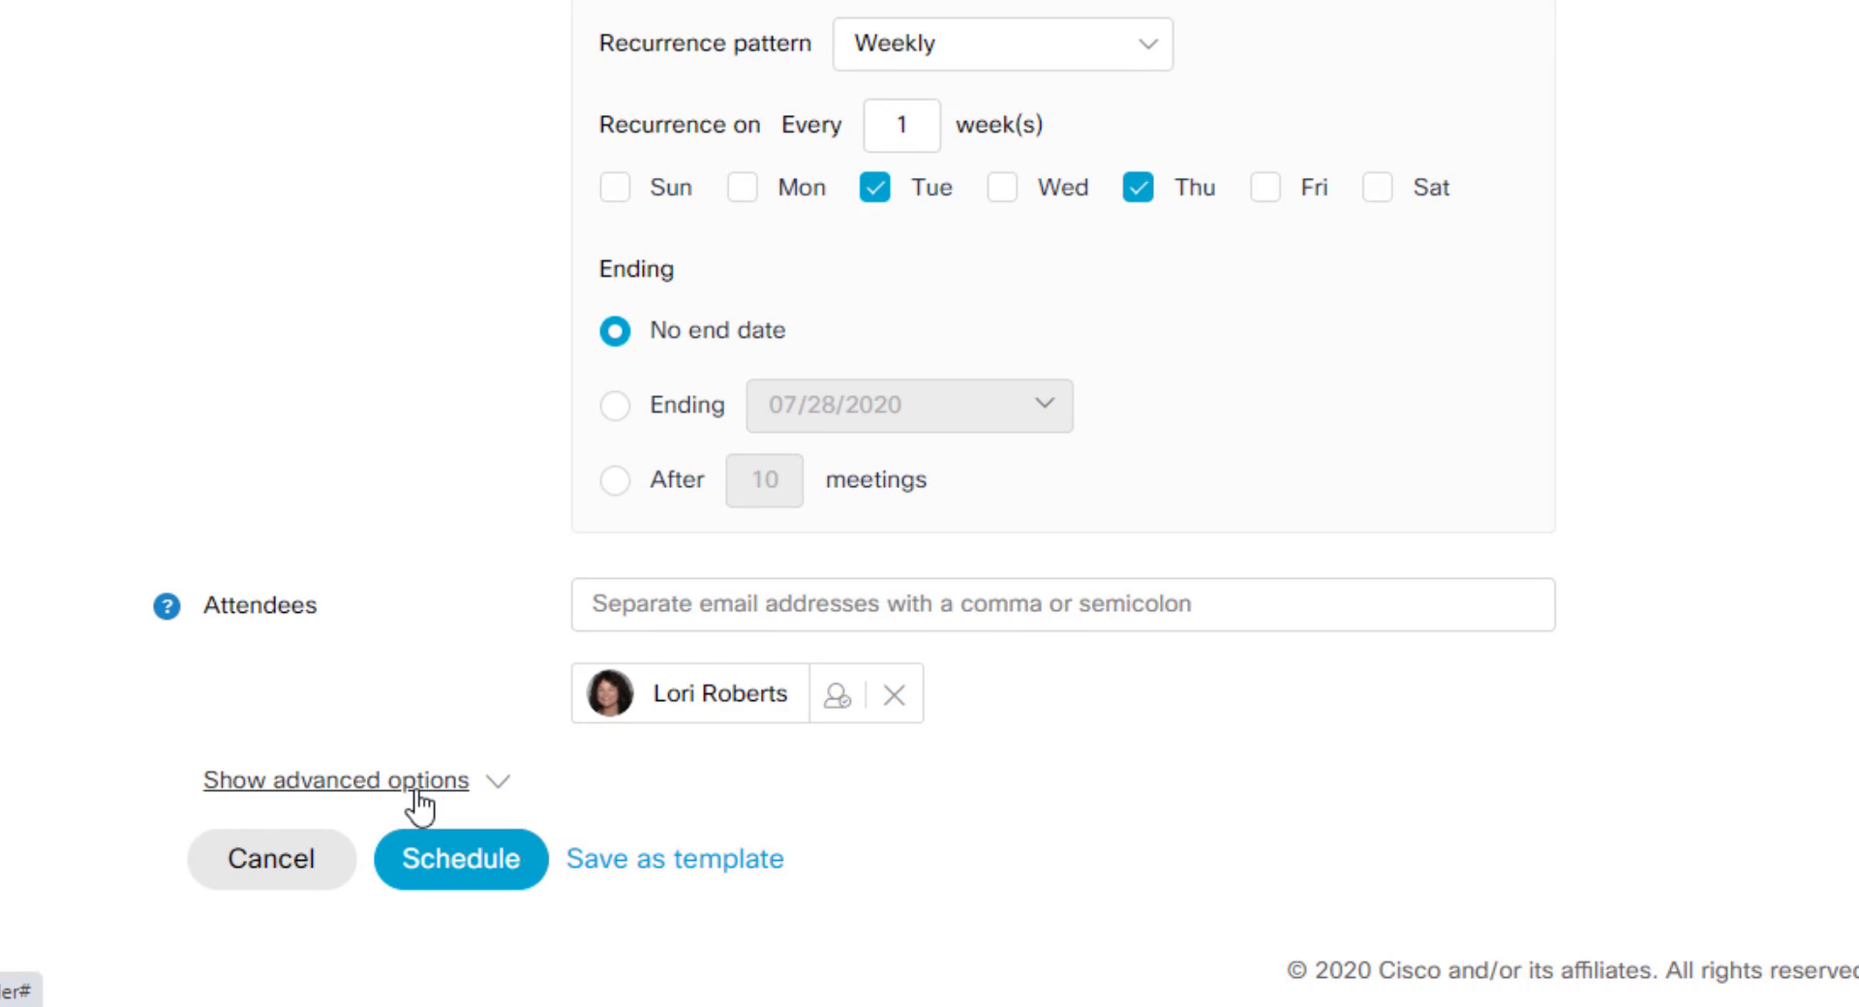
Step: In the advanced audio connection settings, set the entry and exit tone to No Tone
left_click(473, 780)
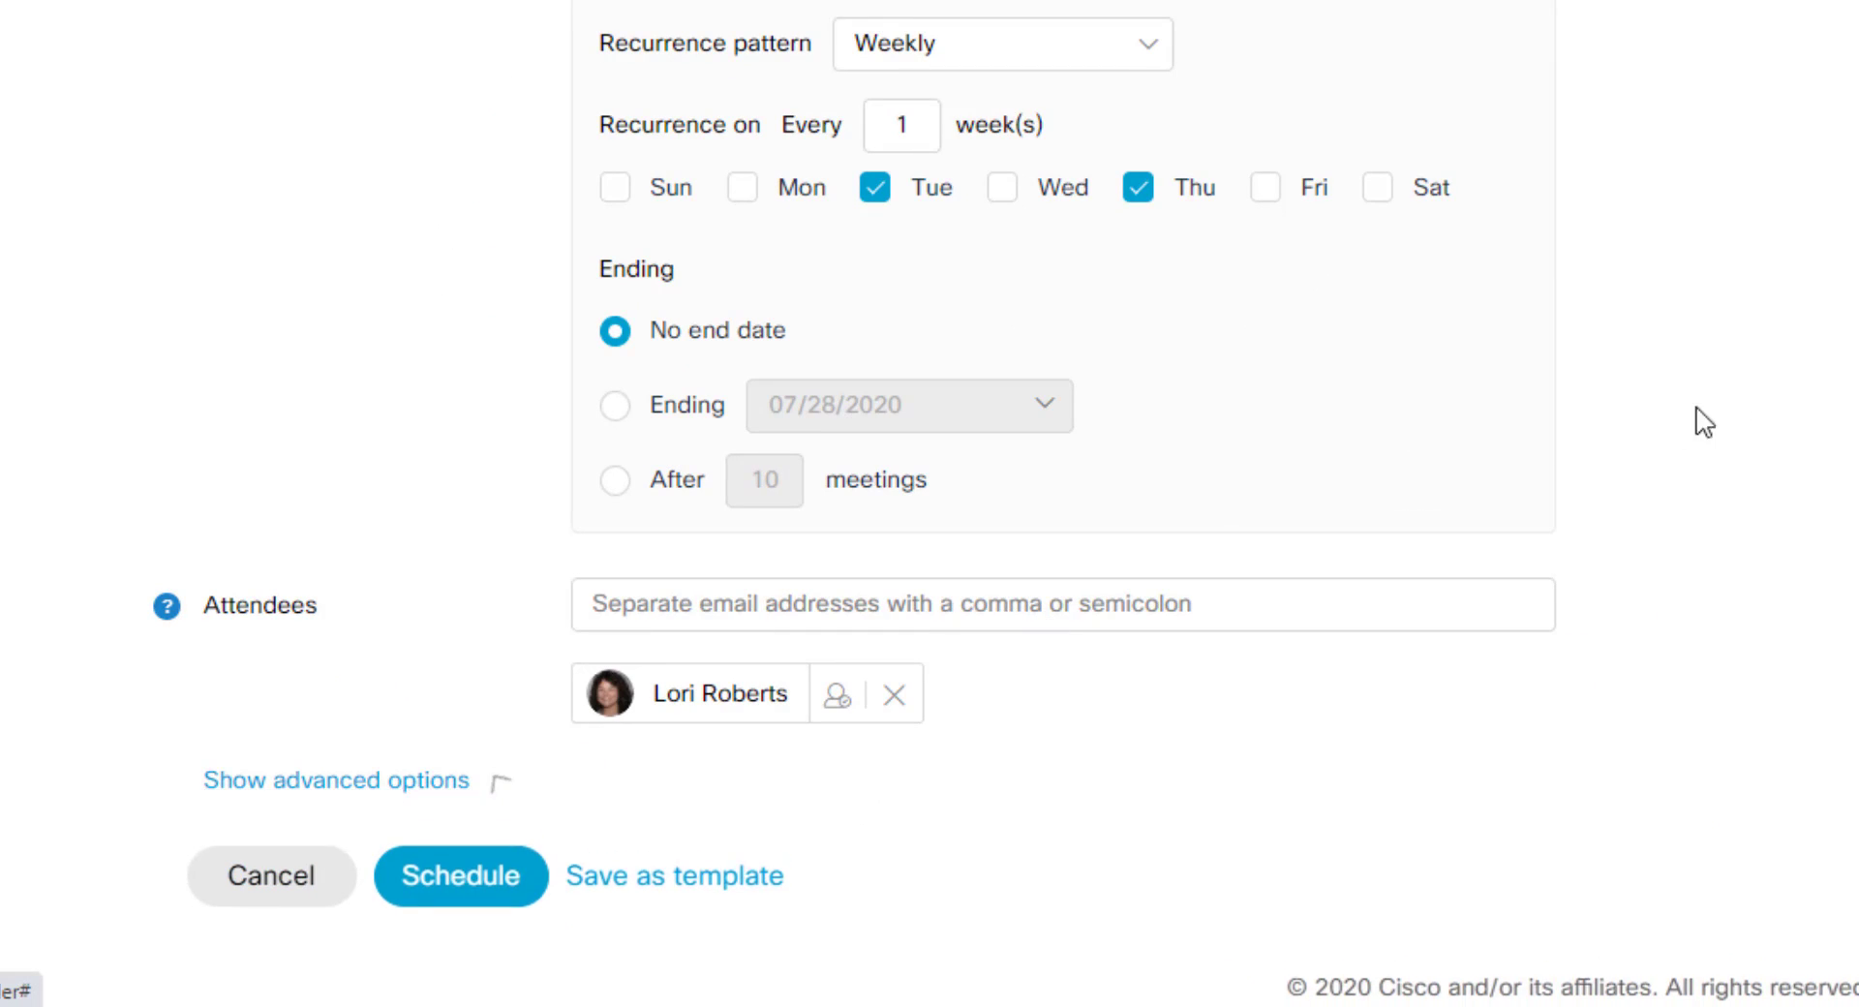
scroll(1787, 398, "down", 3)
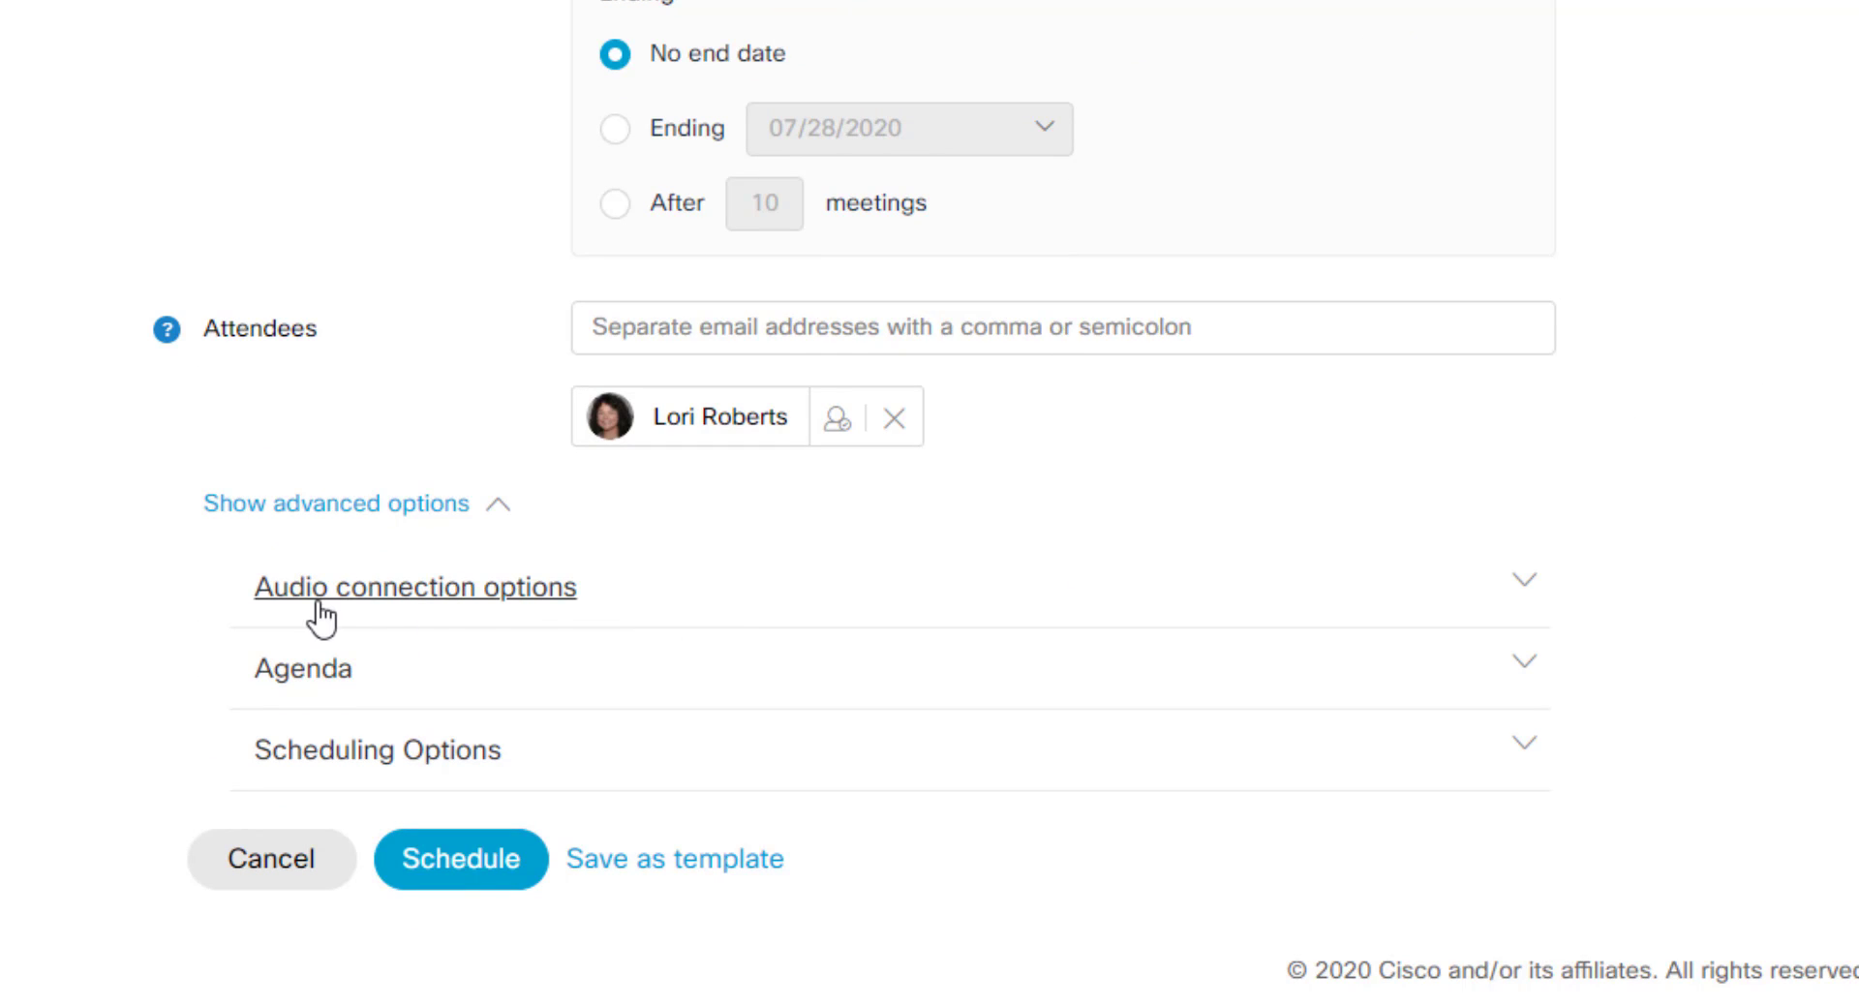
left_click(845, 575)
scroll(1801, 397, "down", 3)
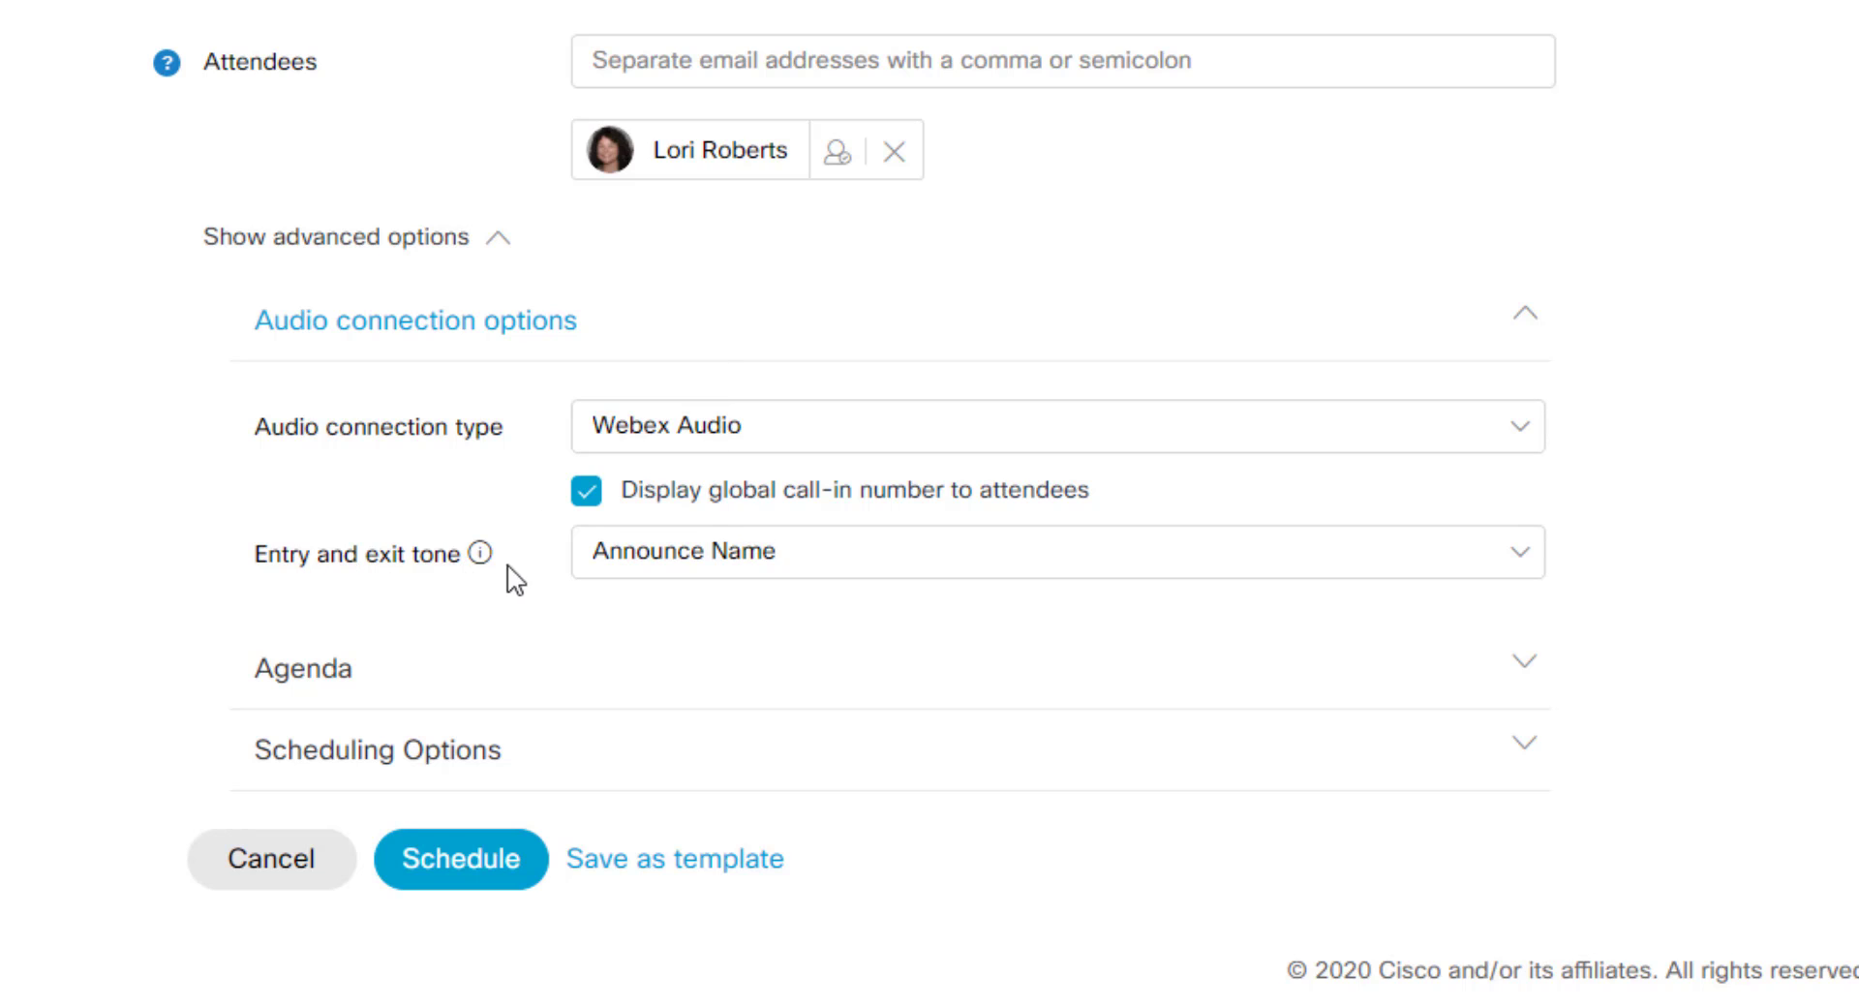
left_click(768, 576)
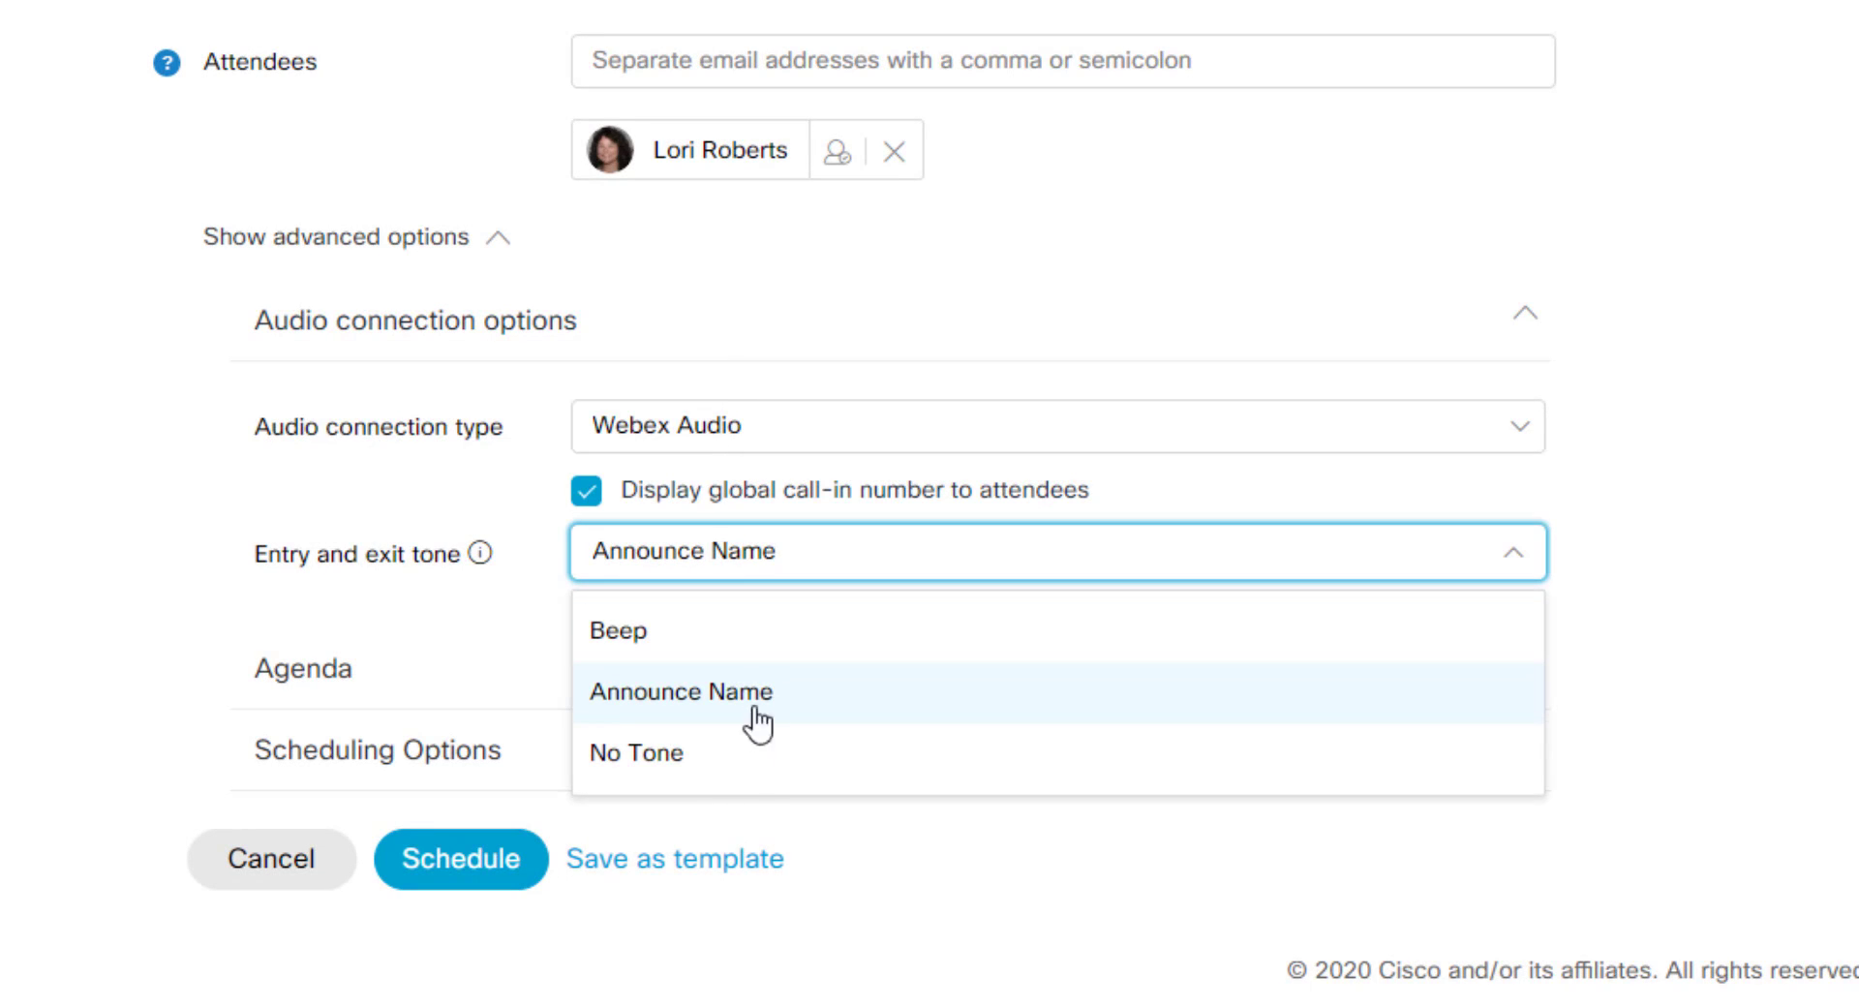
left_click(744, 774)
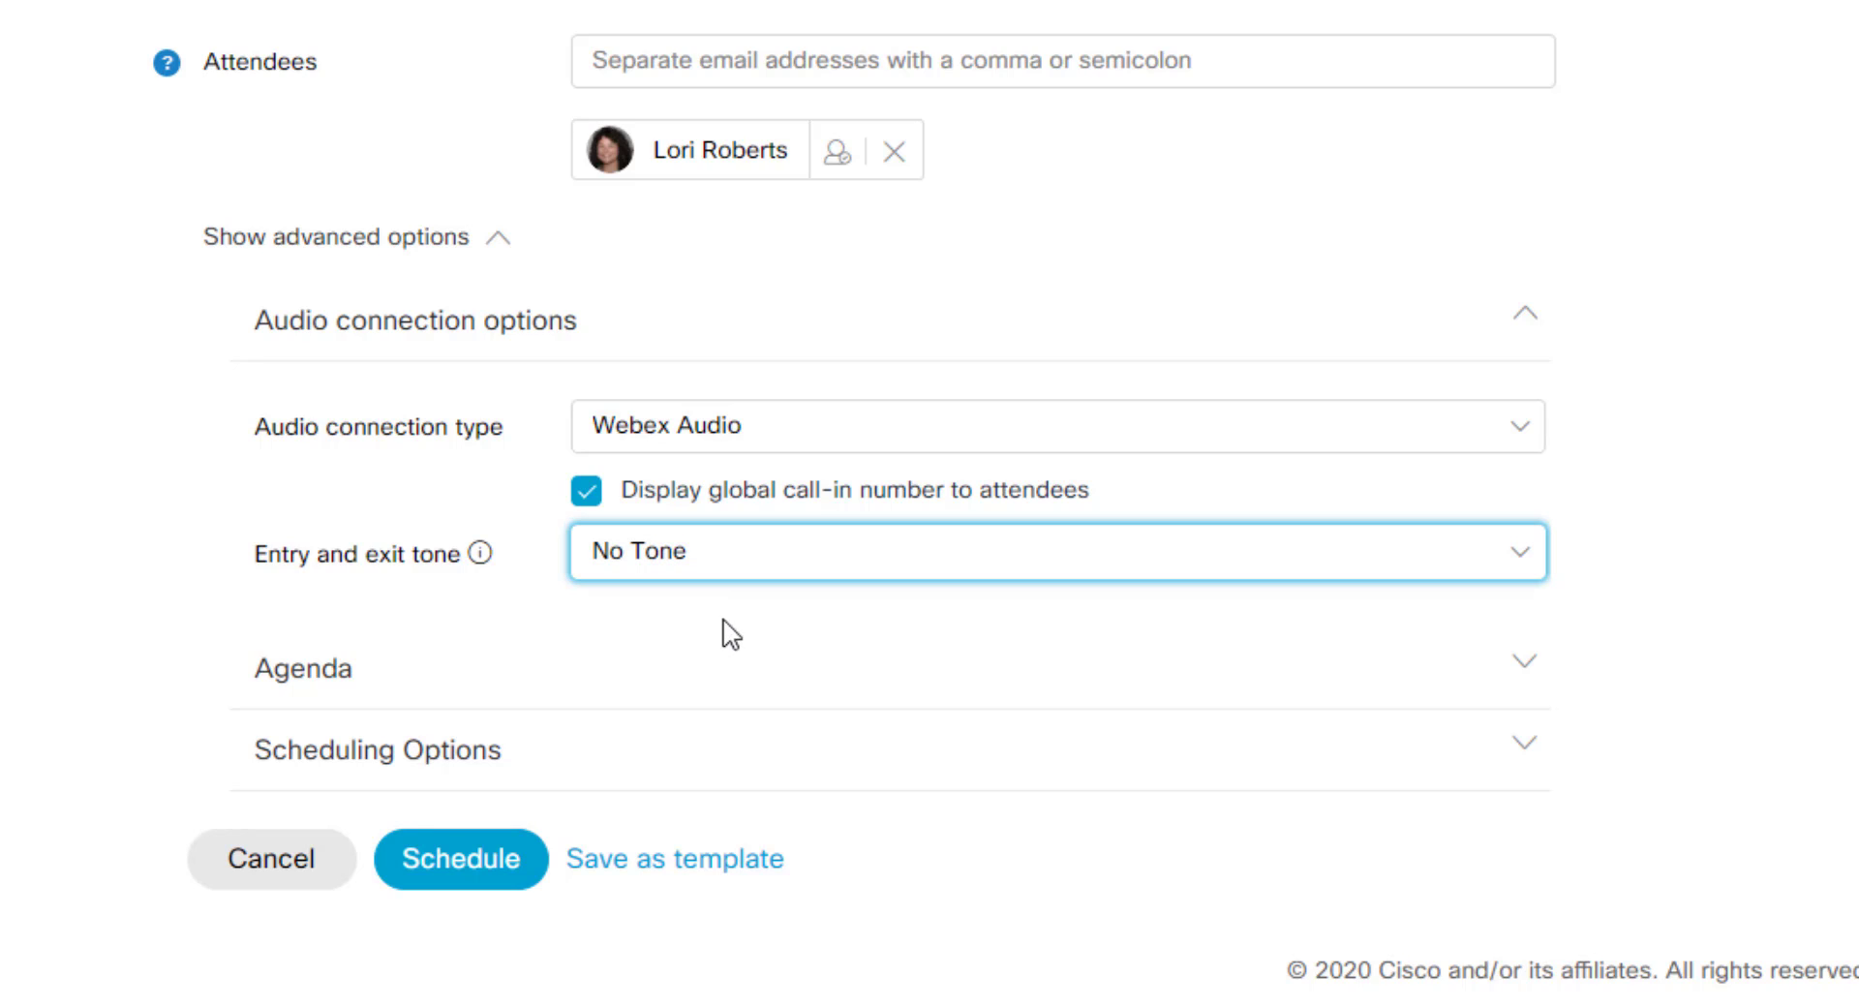
Step: Expand Agenda and Scheduling Options, showing registration None and a 15-minute e-mail reminder
left_click(571, 682)
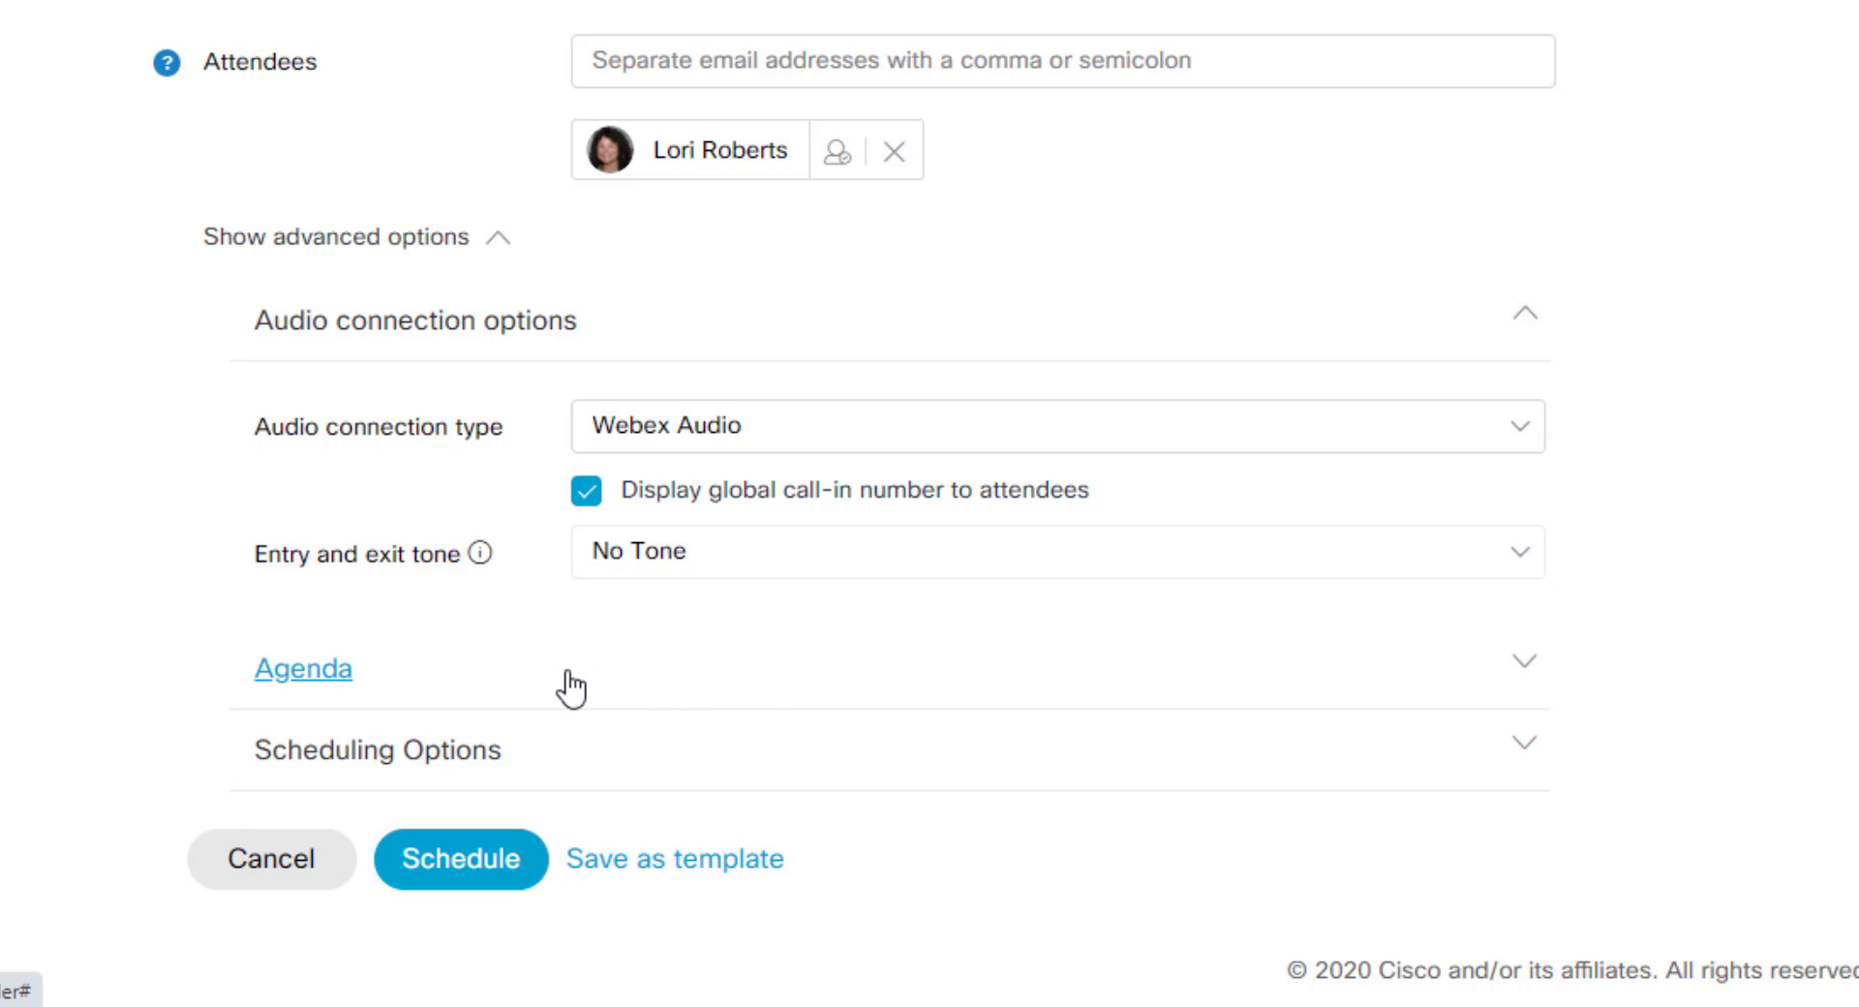
scroll(757, 641, "down", 2)
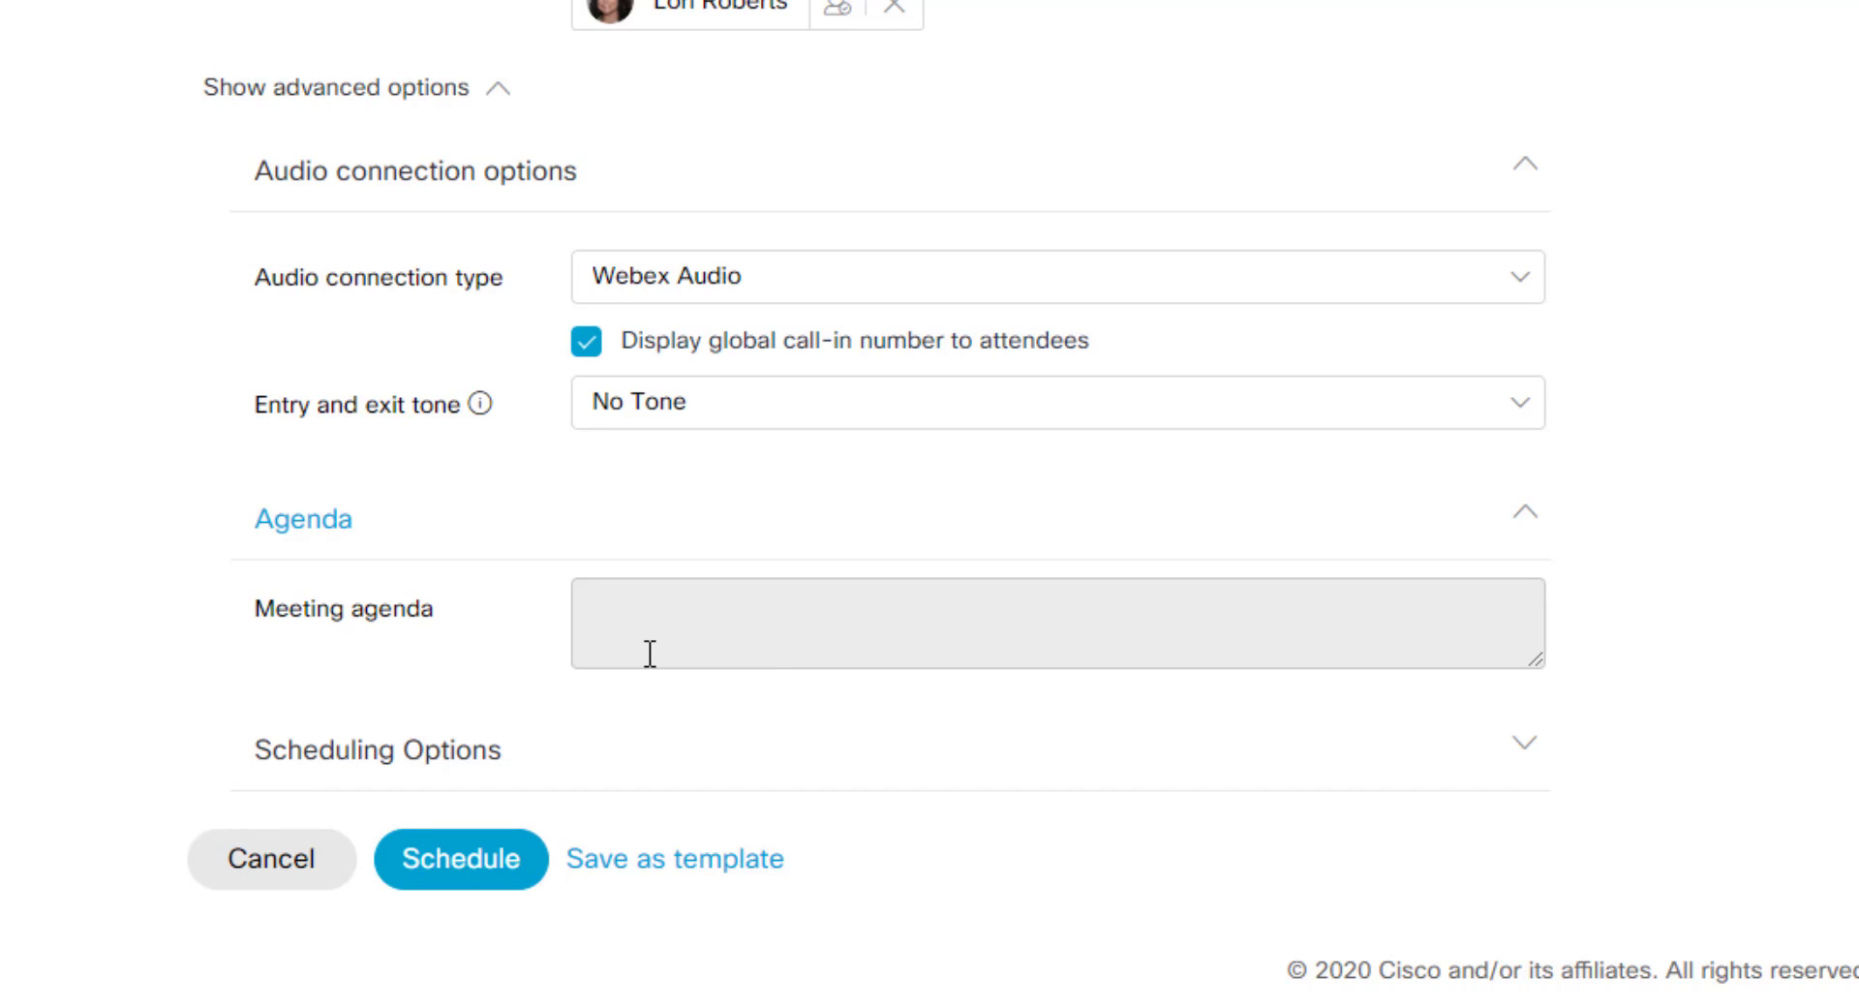
left_click(461, 747)
scroll(510, 565, "down", 2)
scroll(520, 559, "down", 5)
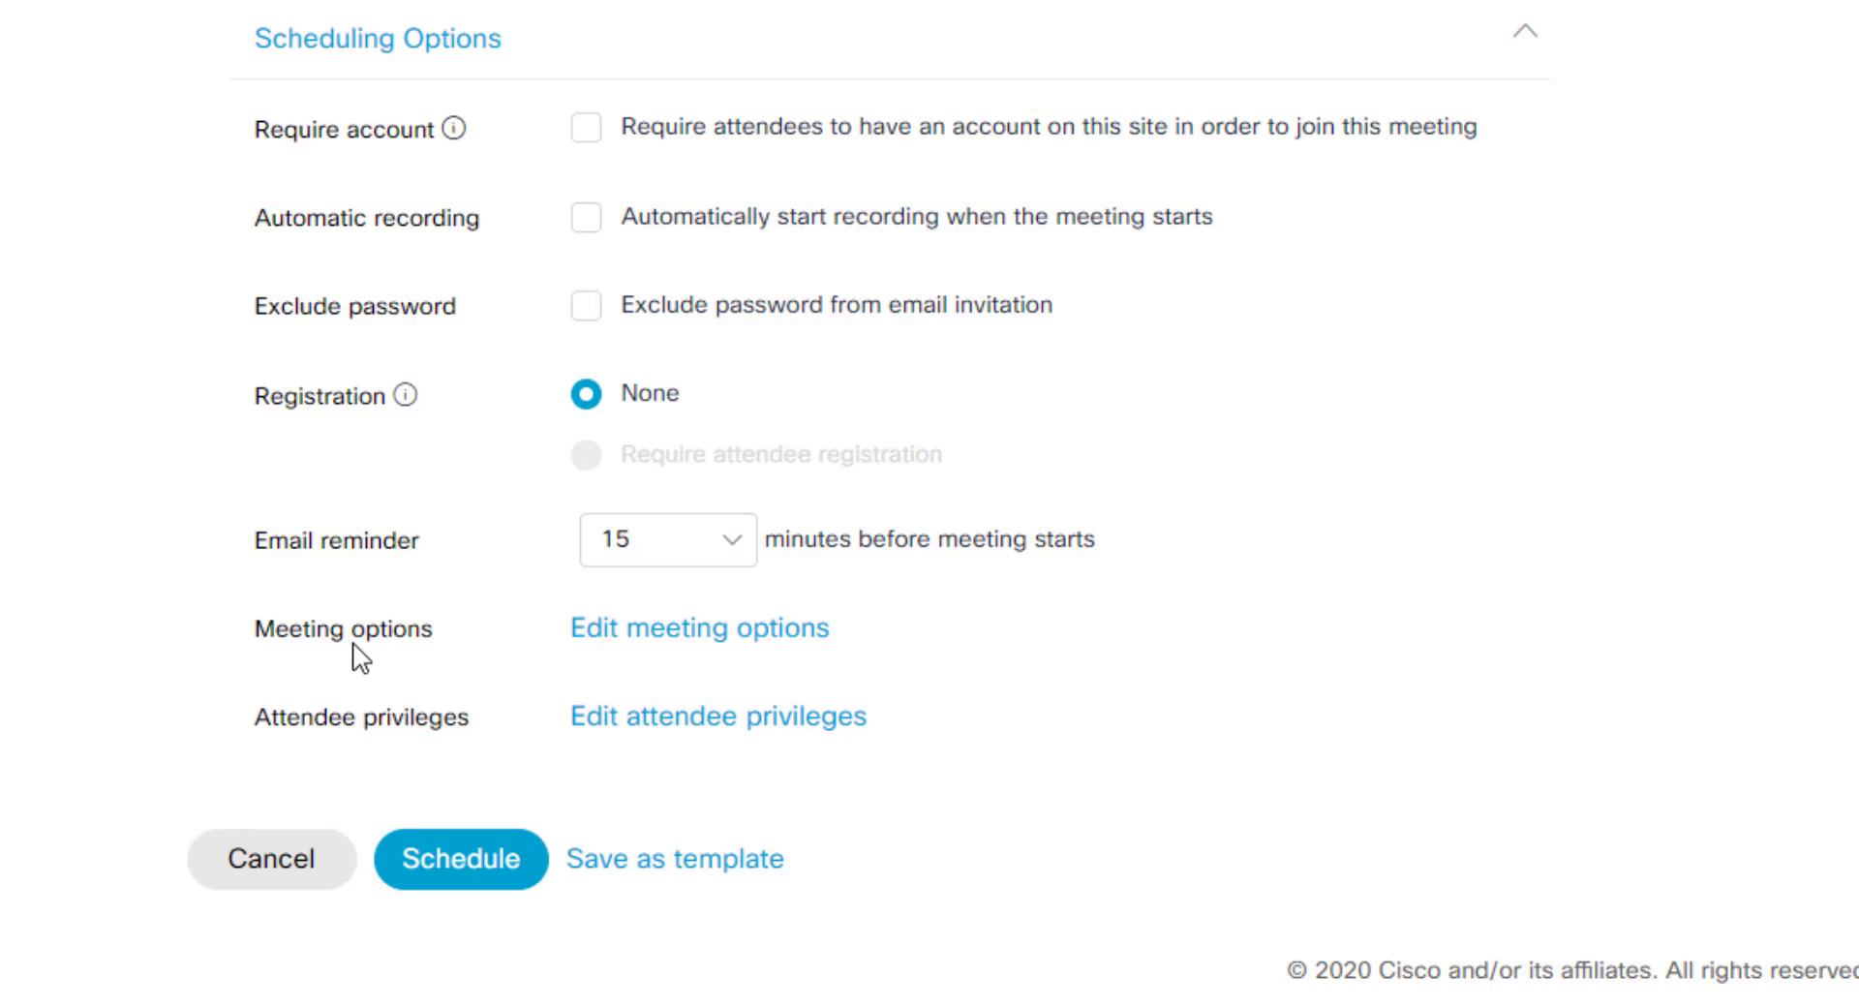
left_click(766, 640)
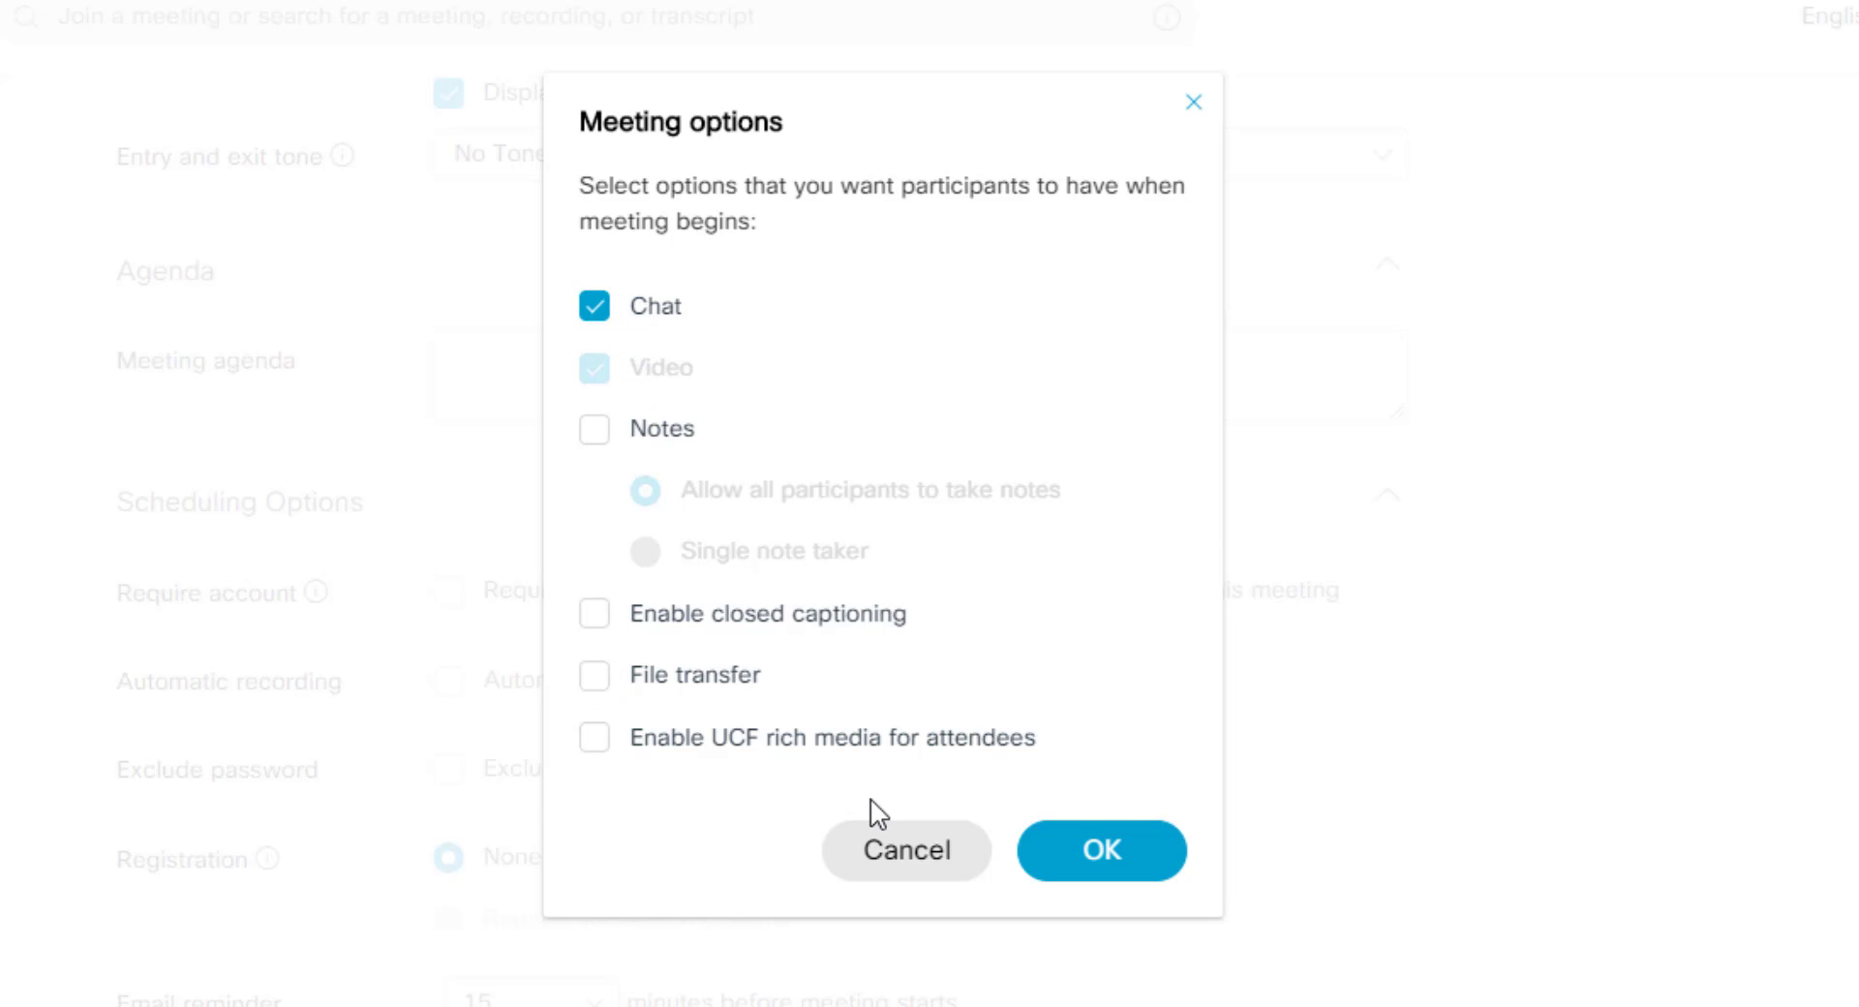
left_click(883, 884)
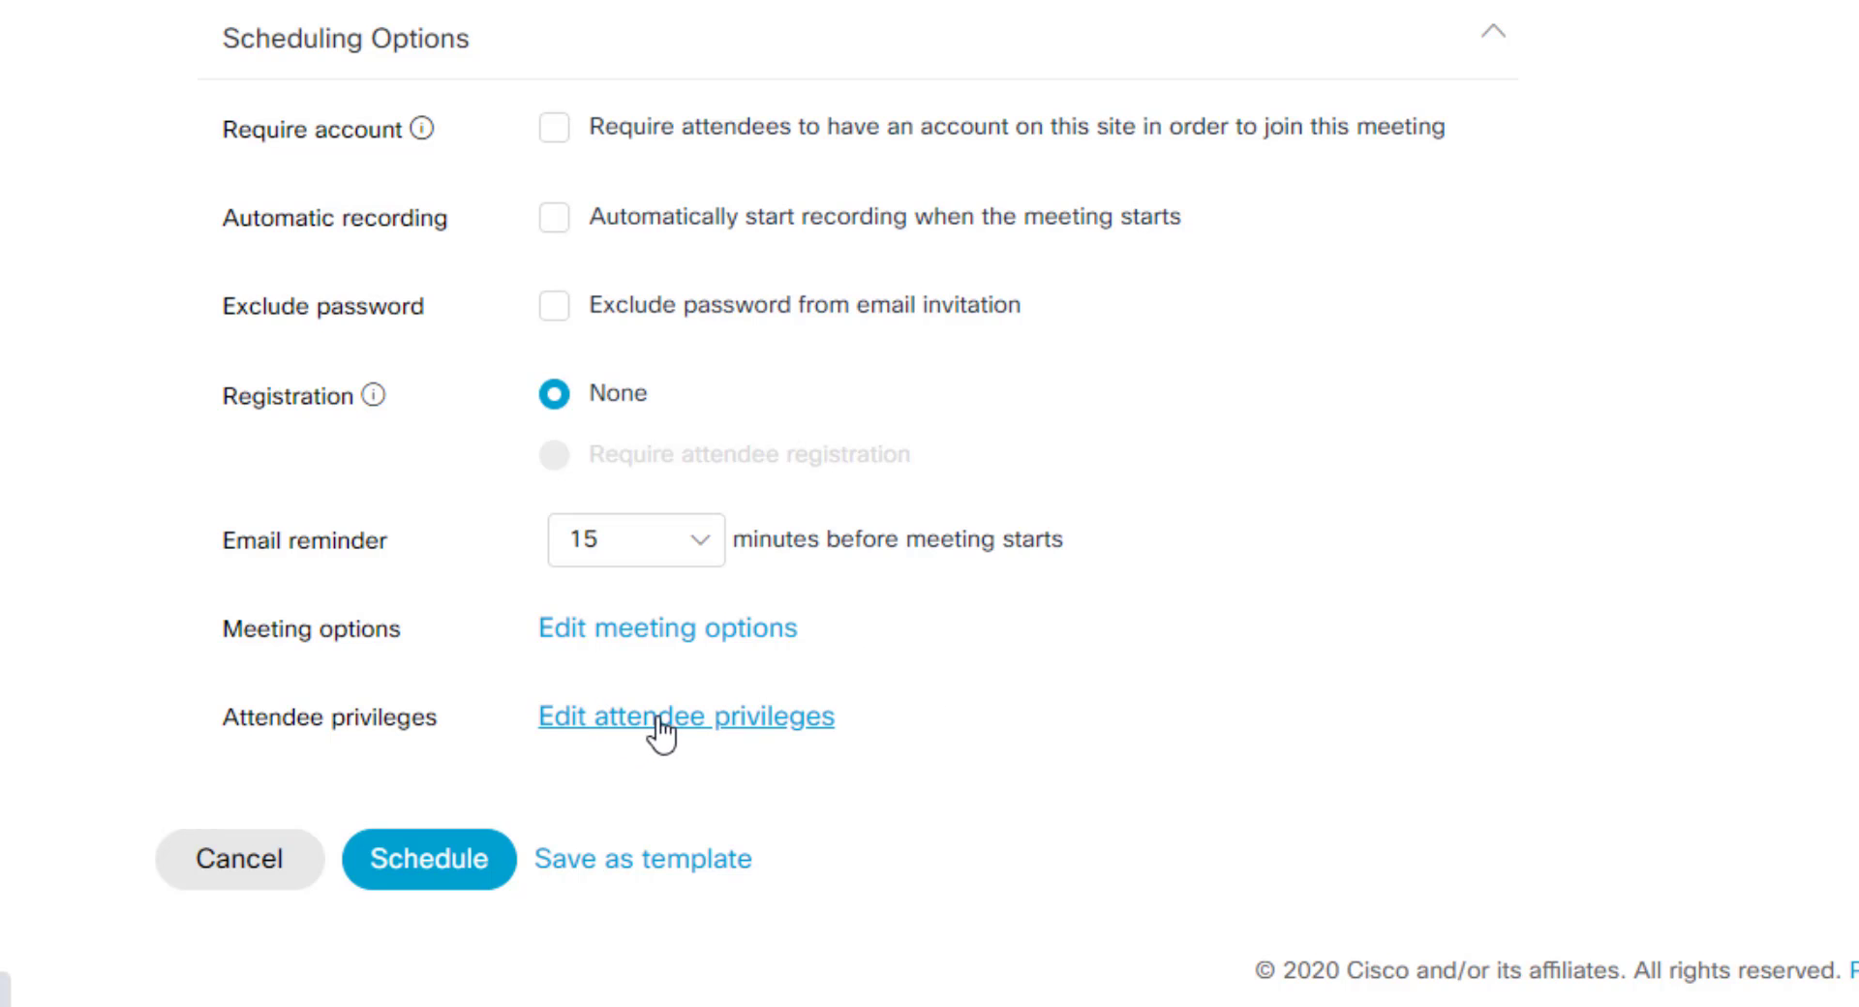
left_click(658, 721)
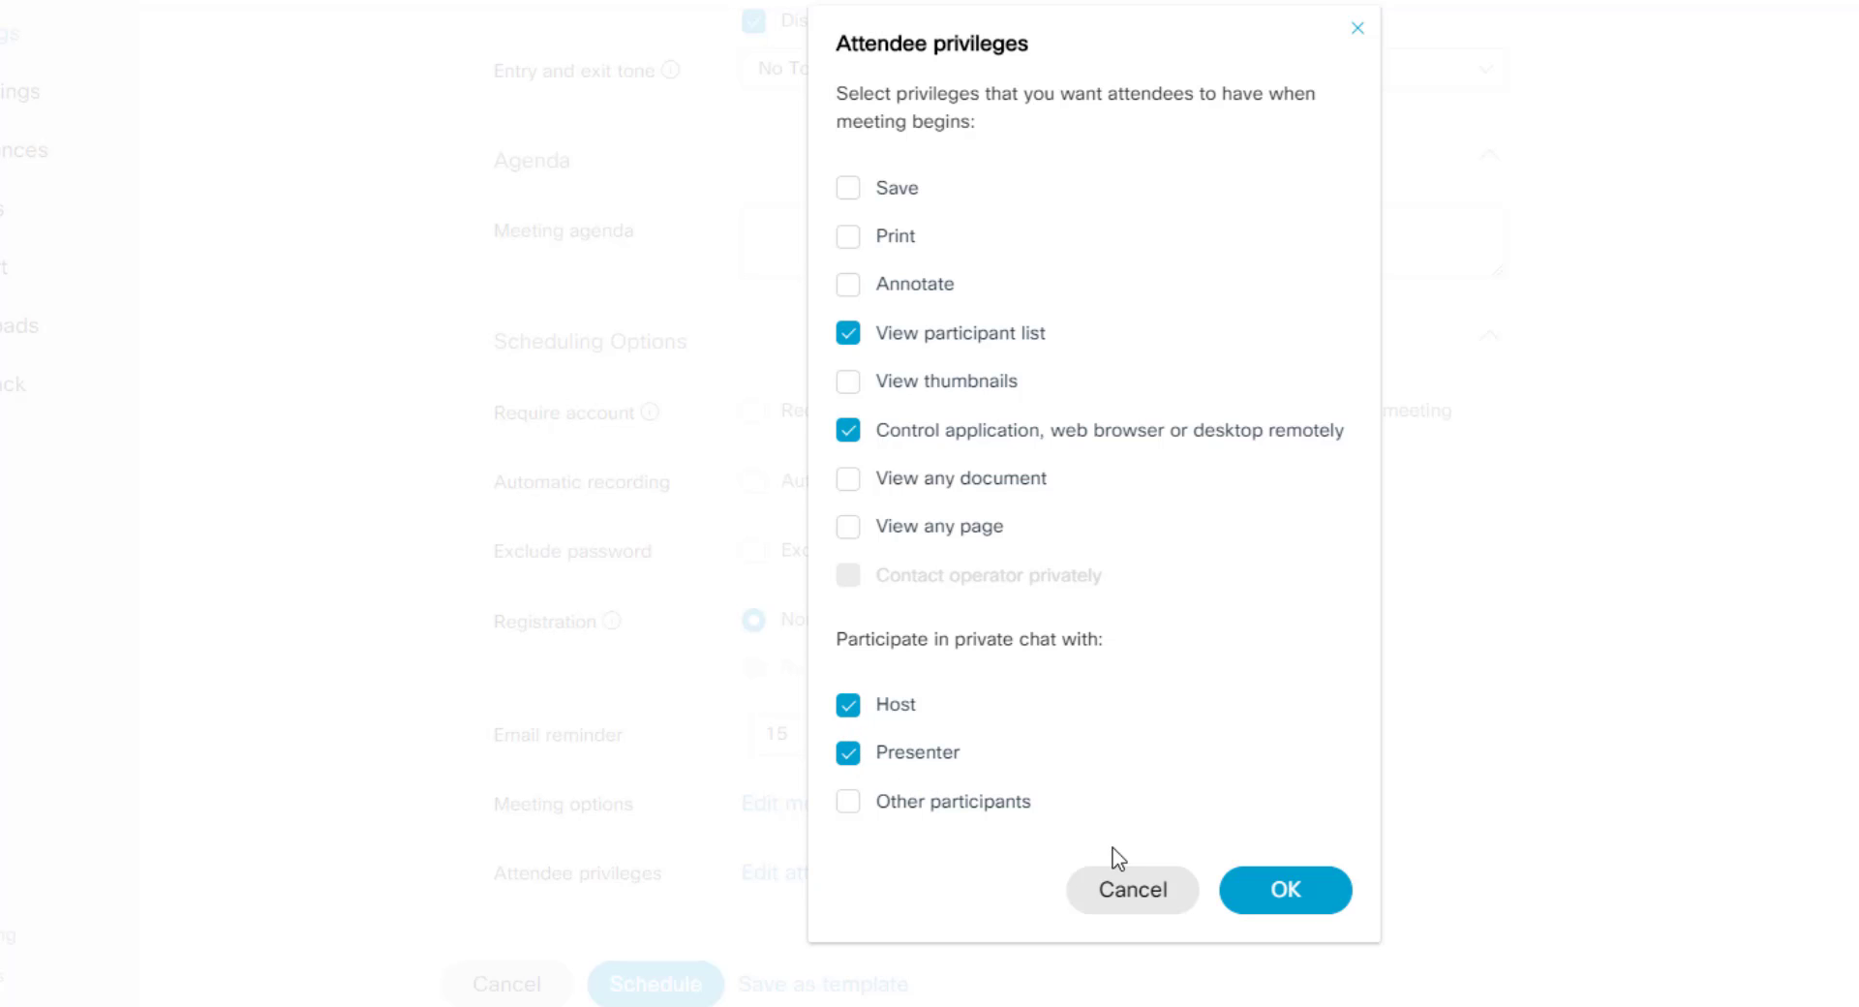
left_click(1146, 891)
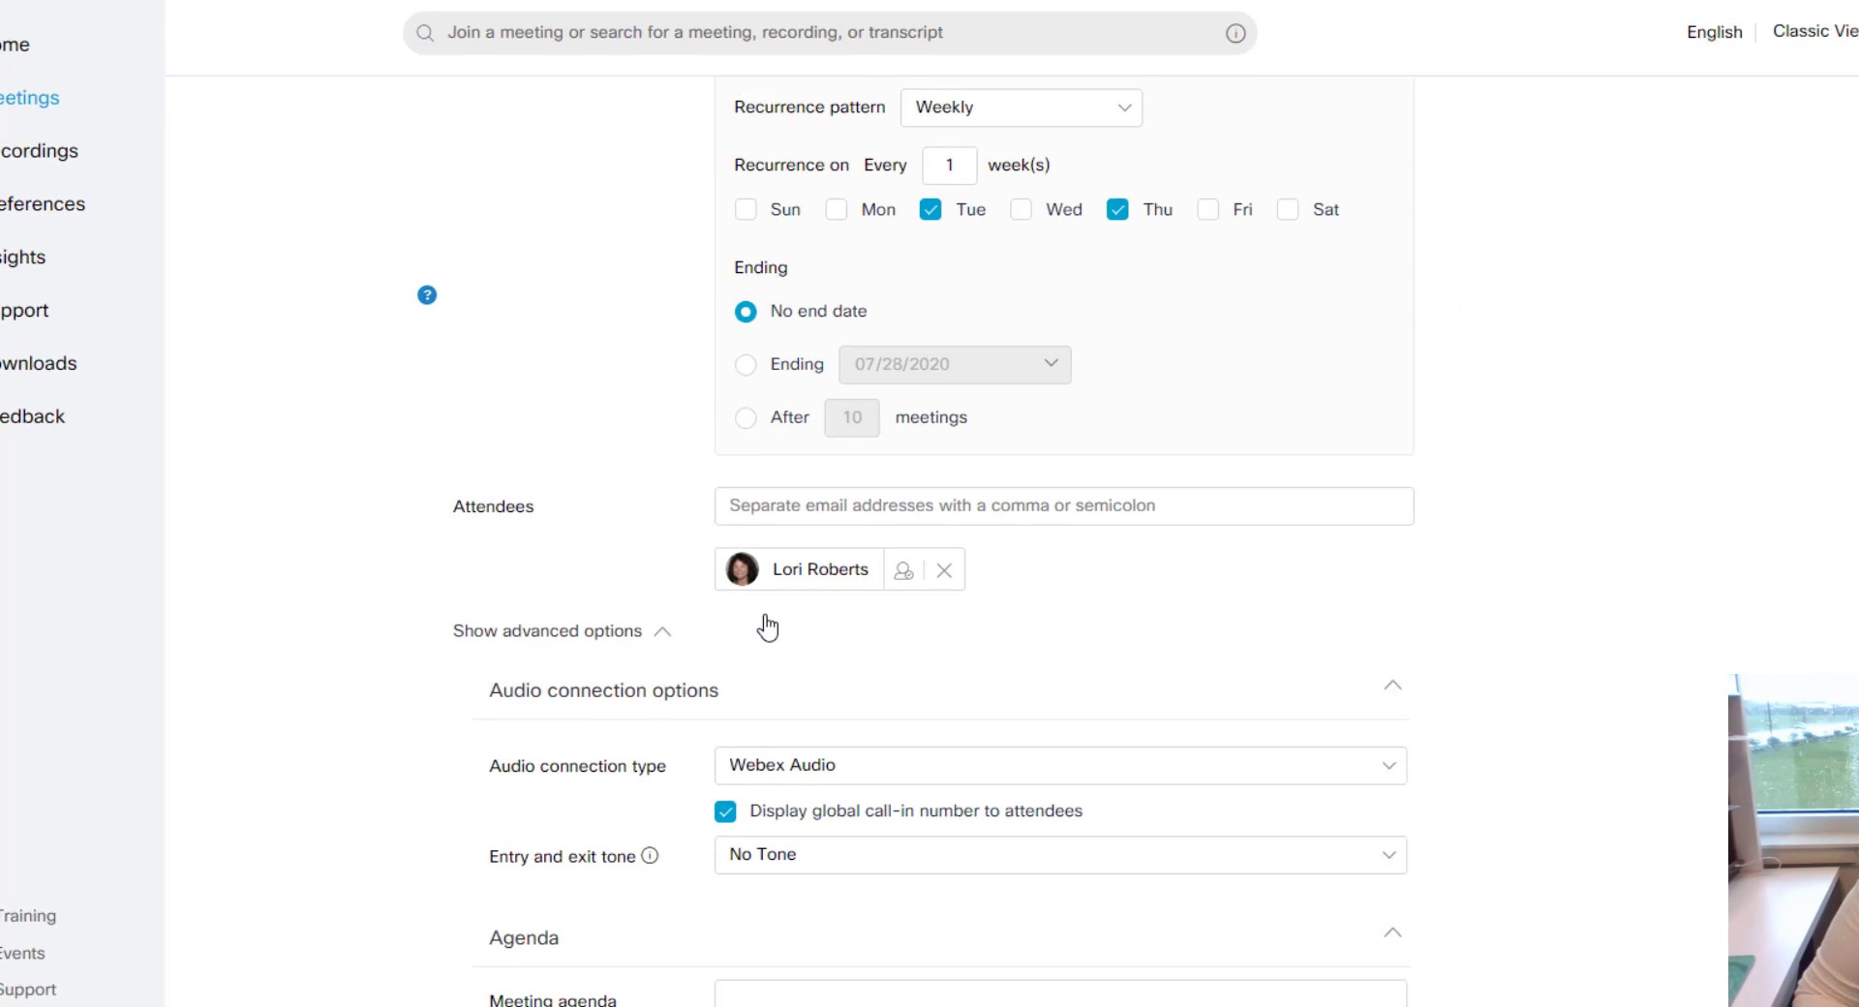
Step: Schedule the meeting and select the meeting link on its details page
scroll(768, 628, "down", 4)
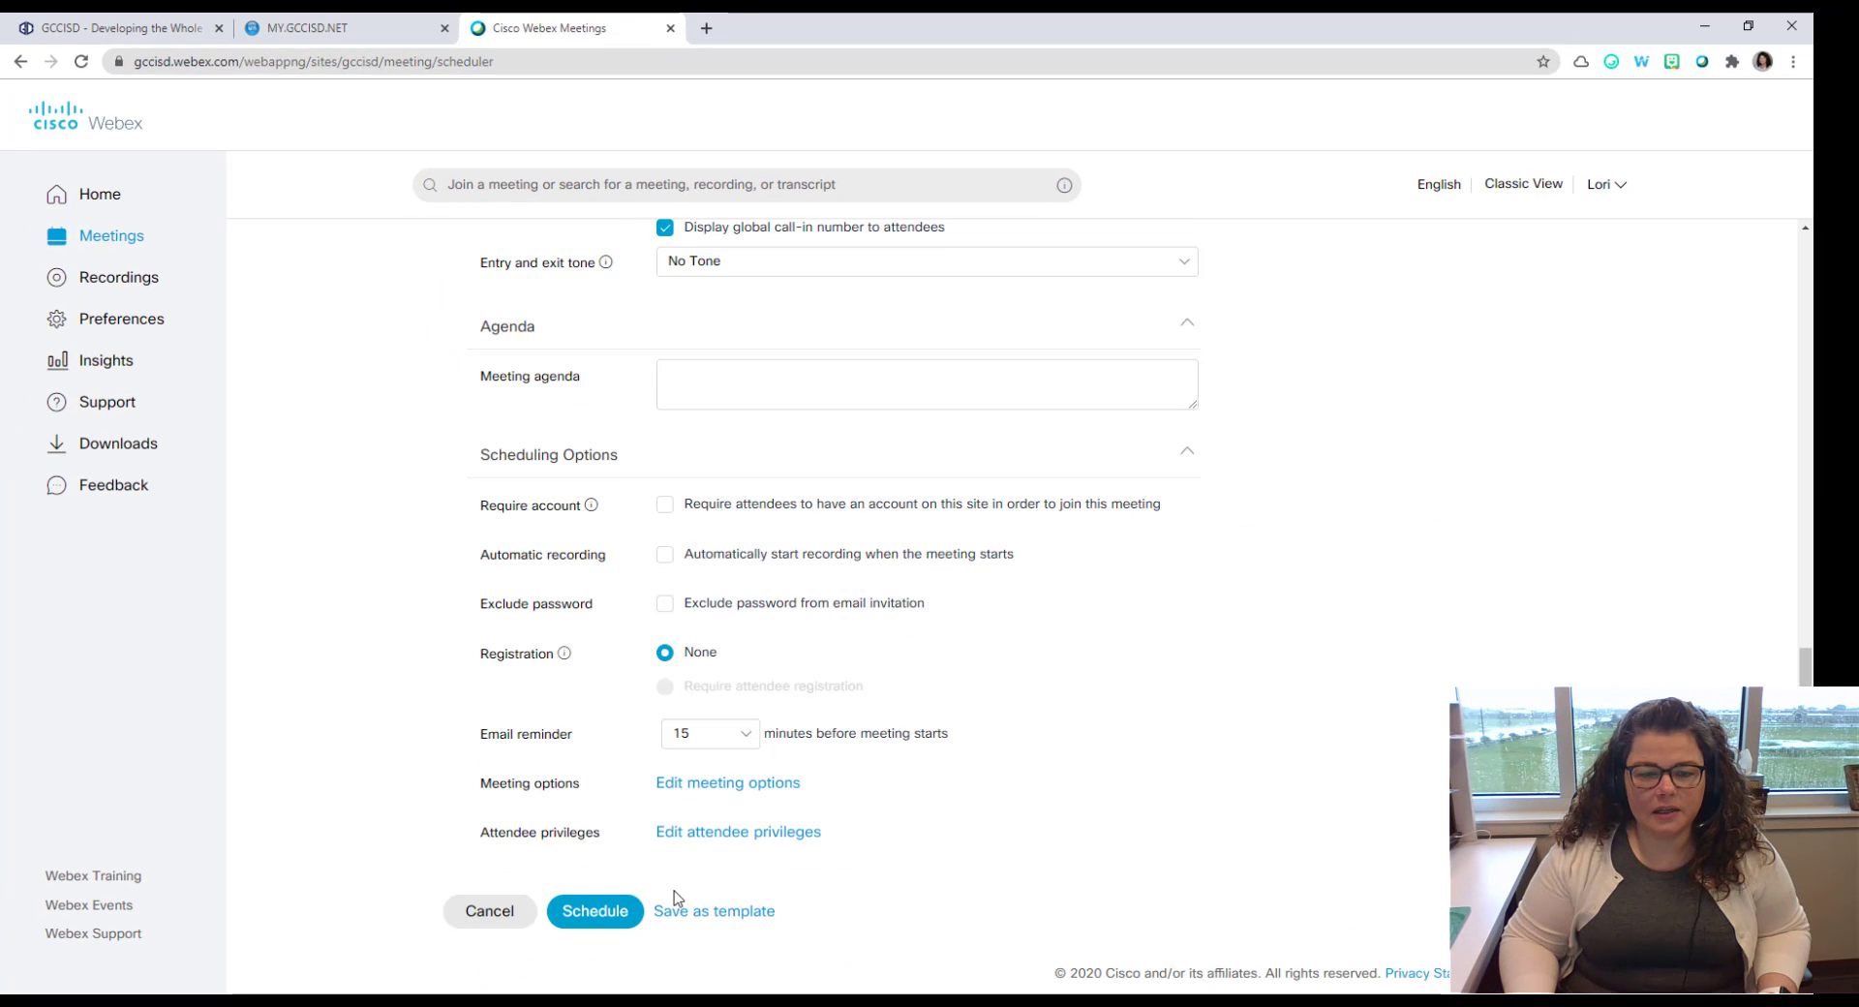
left_click(598, 916)
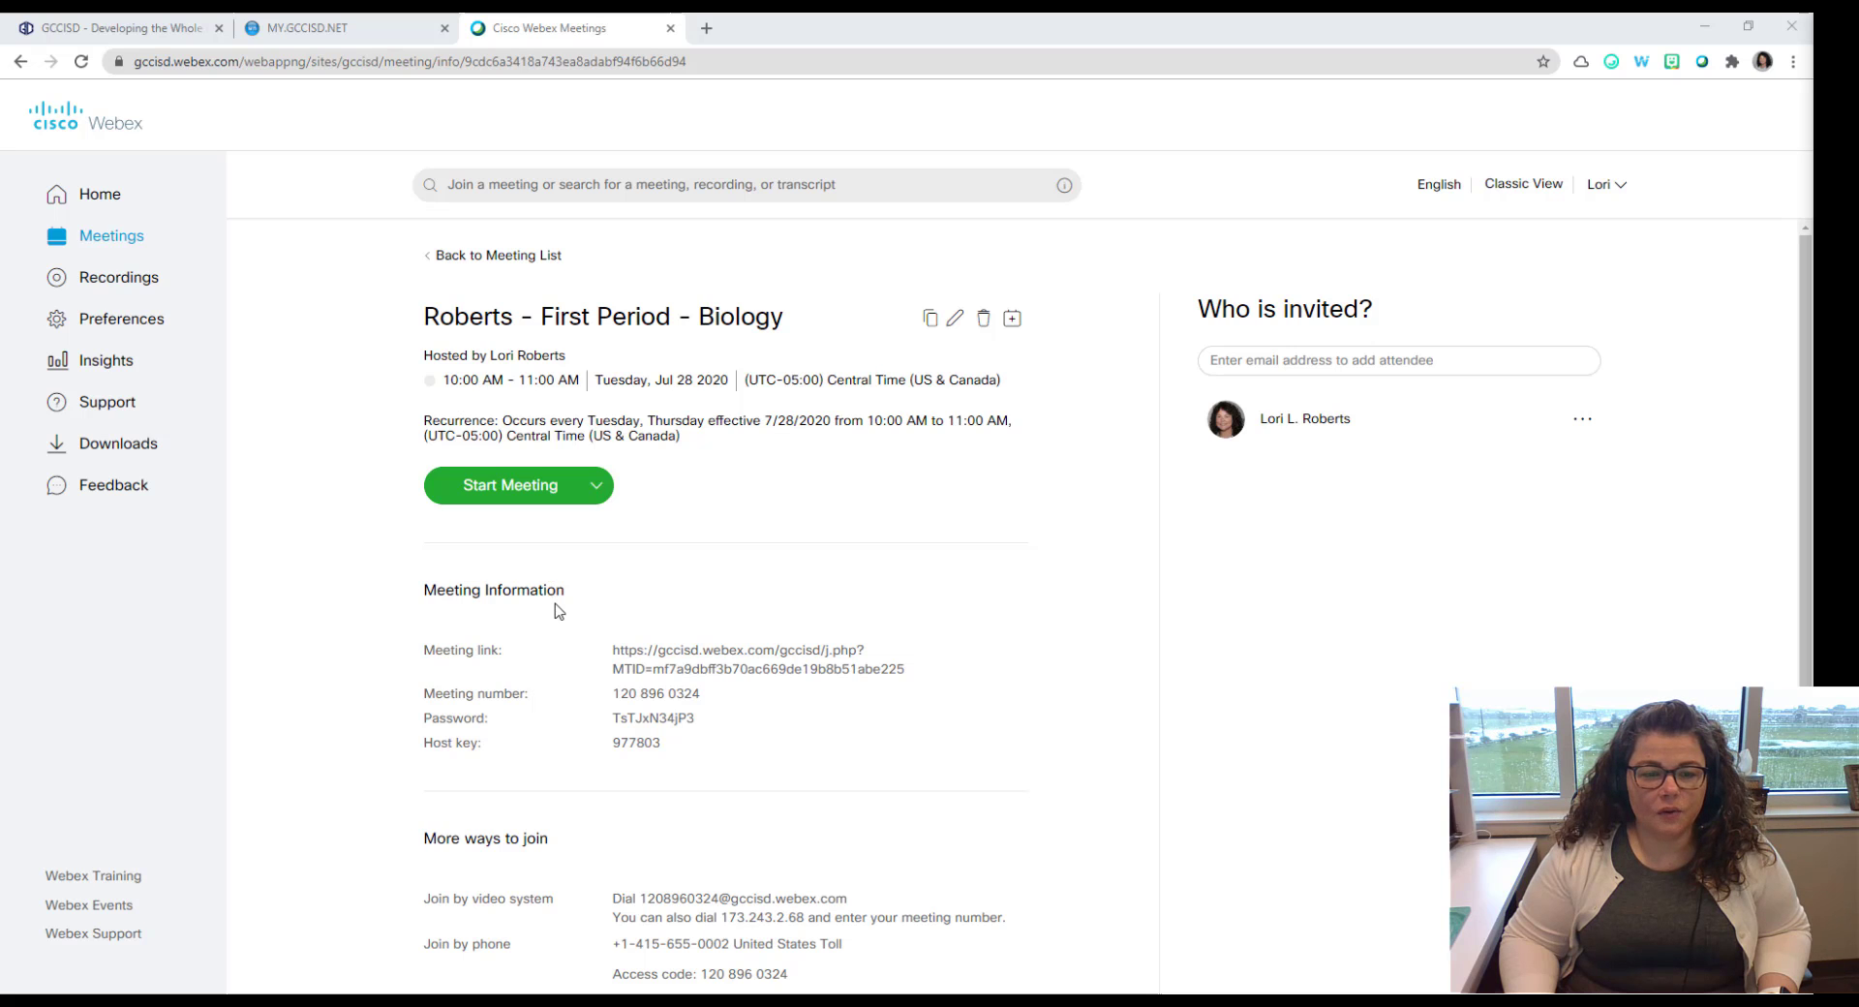
scroll(560, 642, "down", 1)
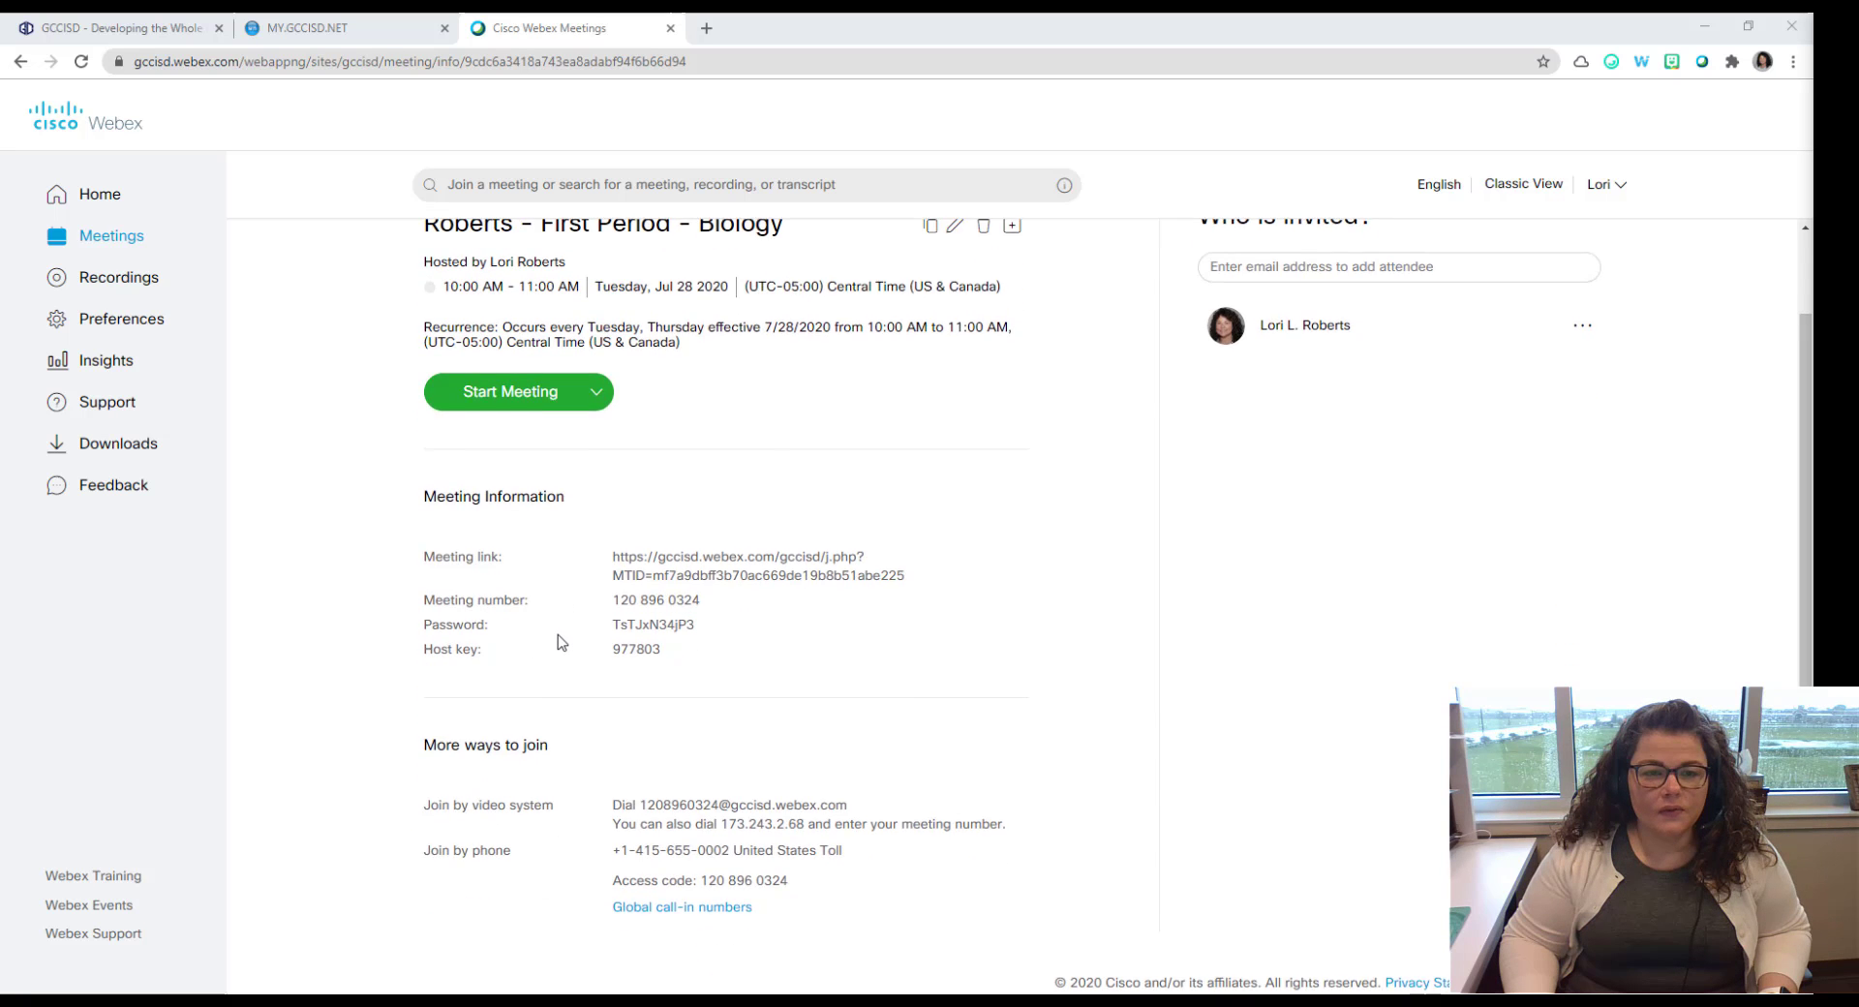
scroll(559, 642, "up", 1)
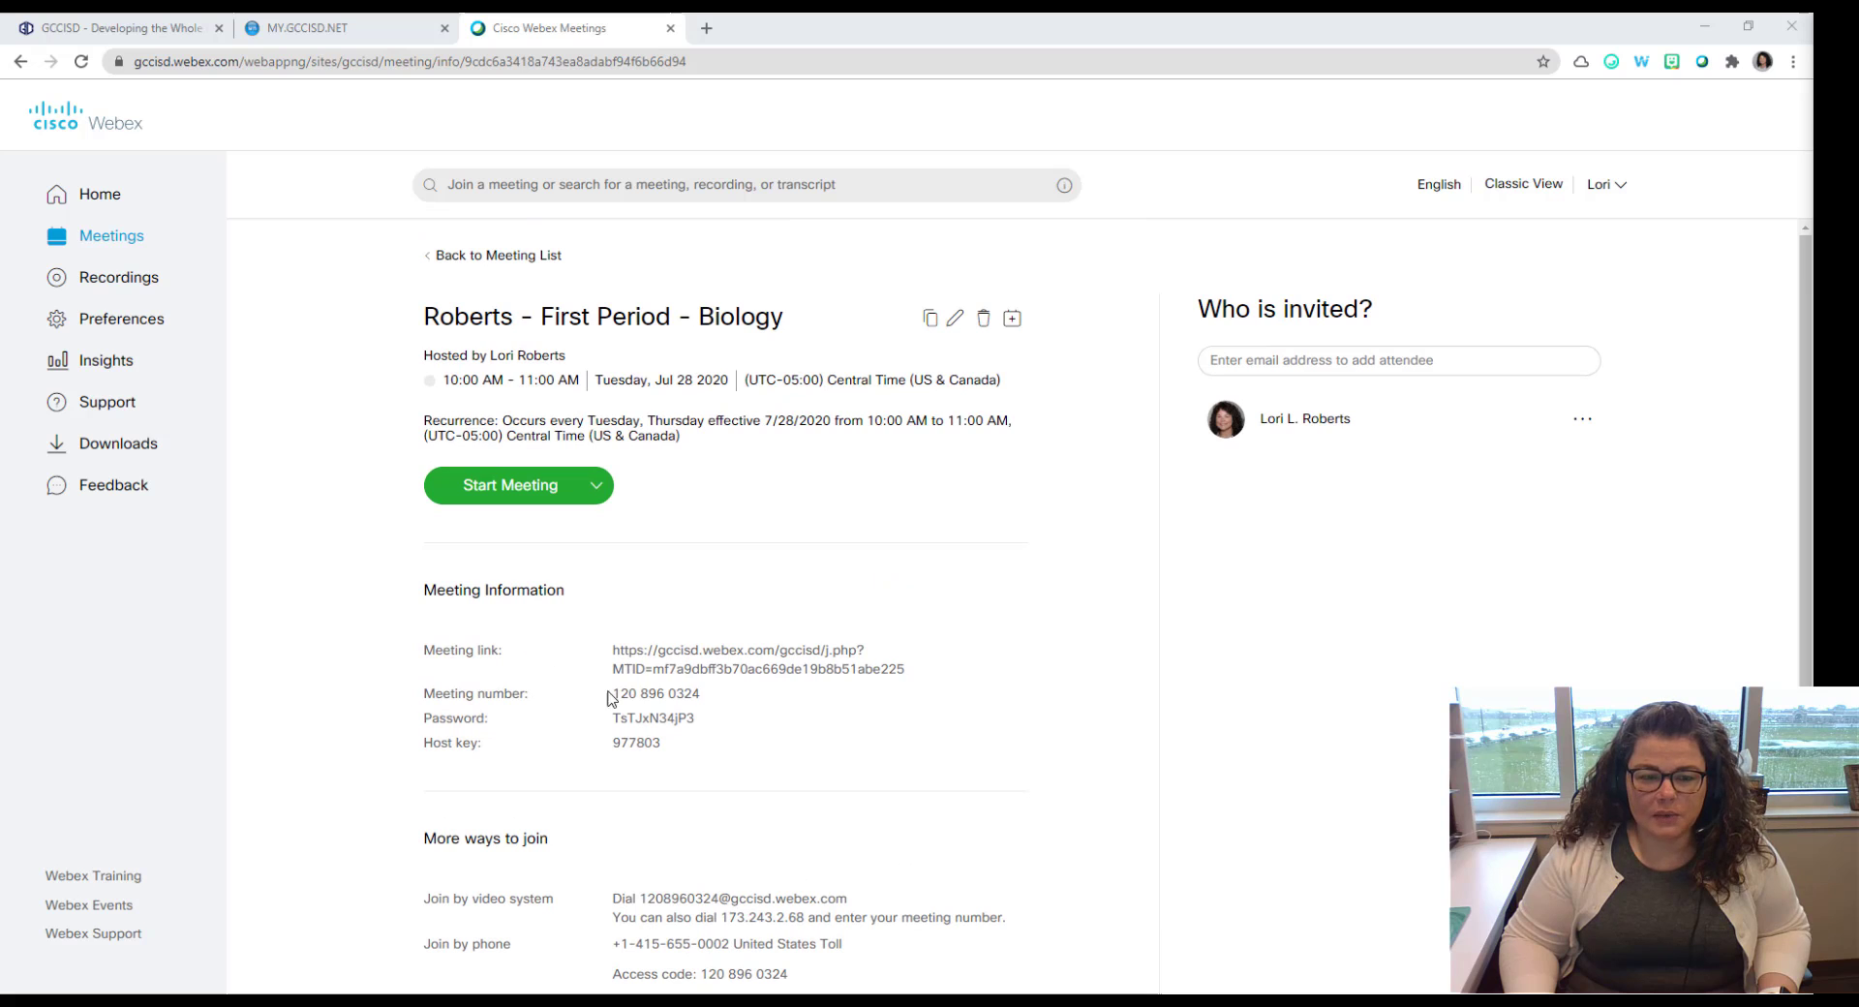
left_click_drag(613, 647, 916, 676)
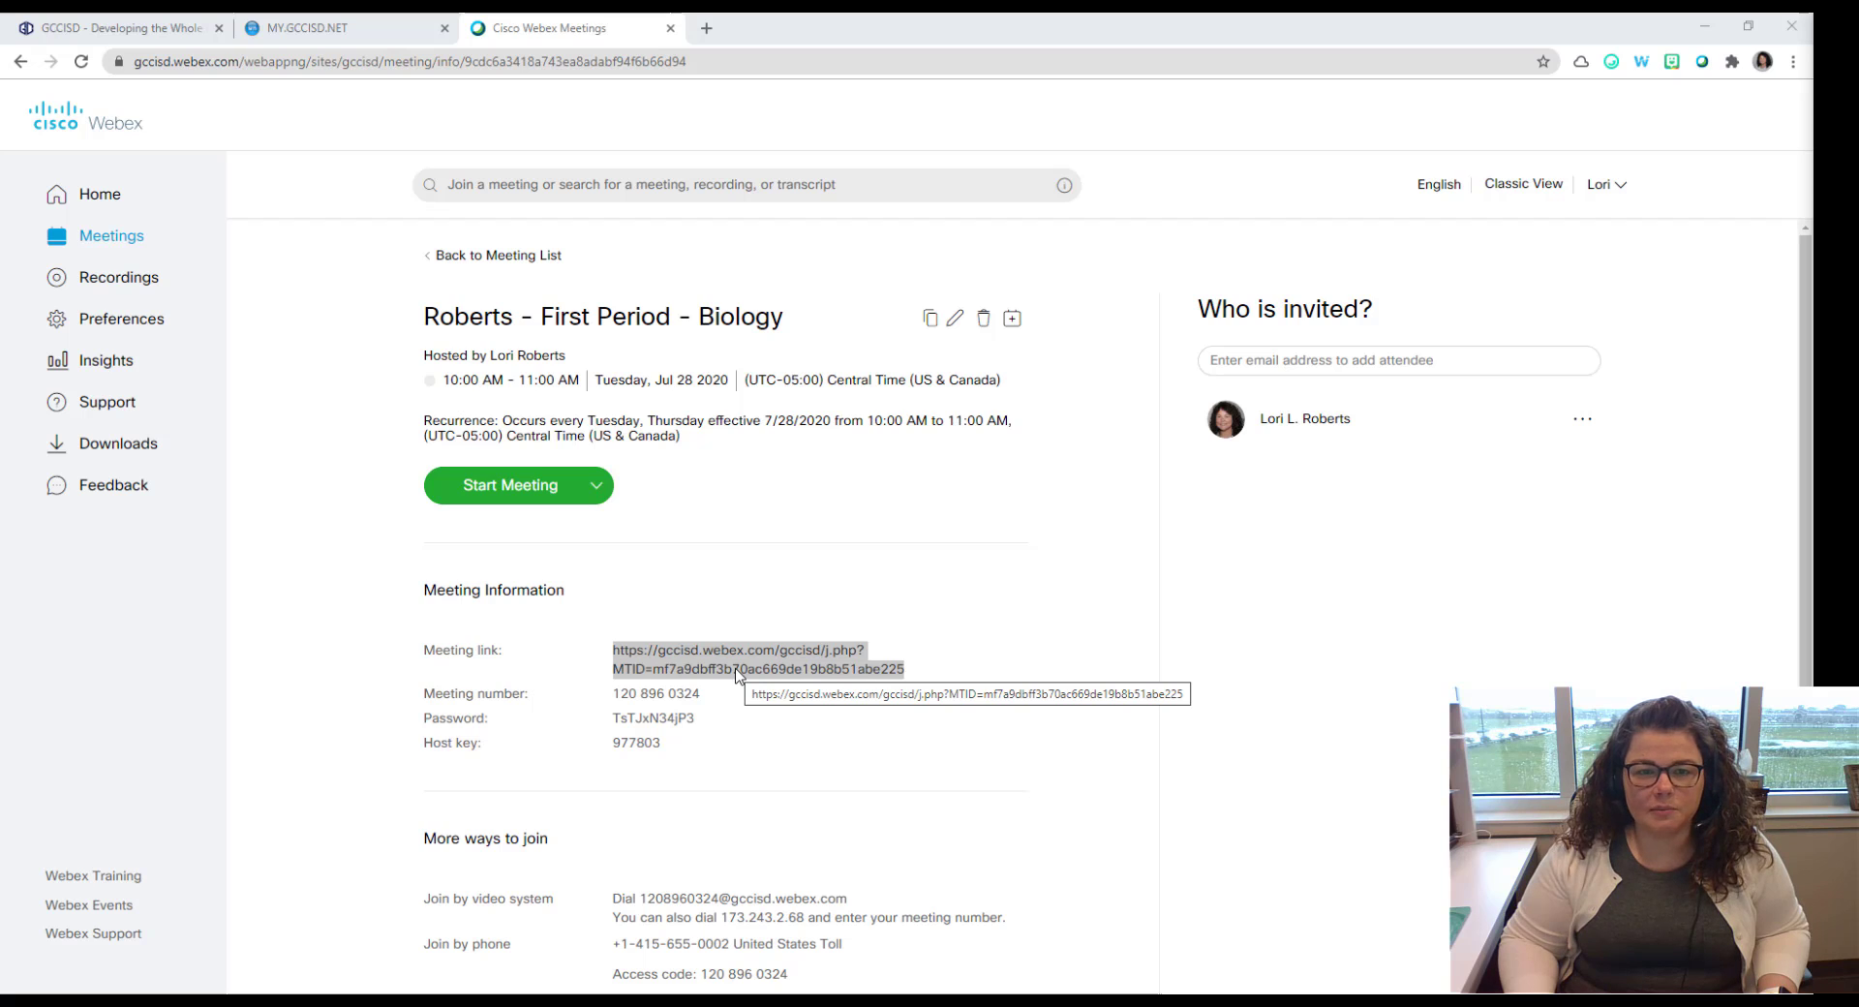
Step: Deselect the meeting link and return to the meeting list
left_click(738, 675)
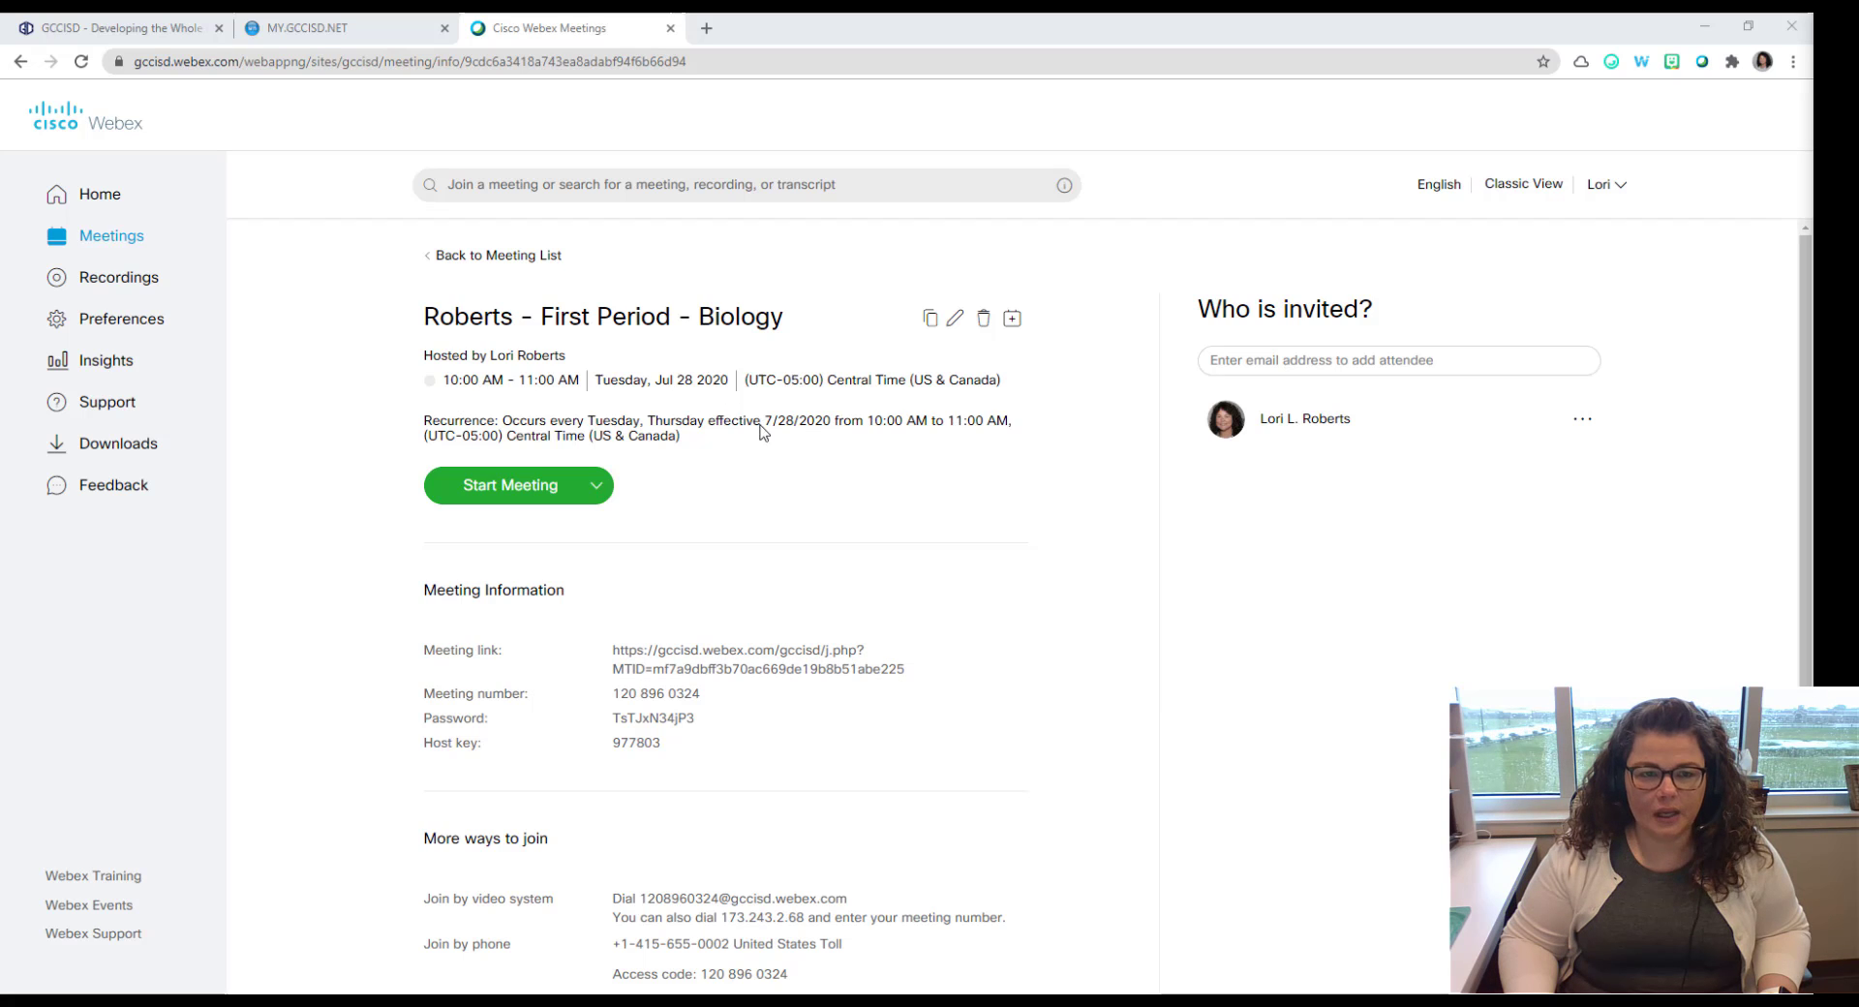
left_click(488, 255)
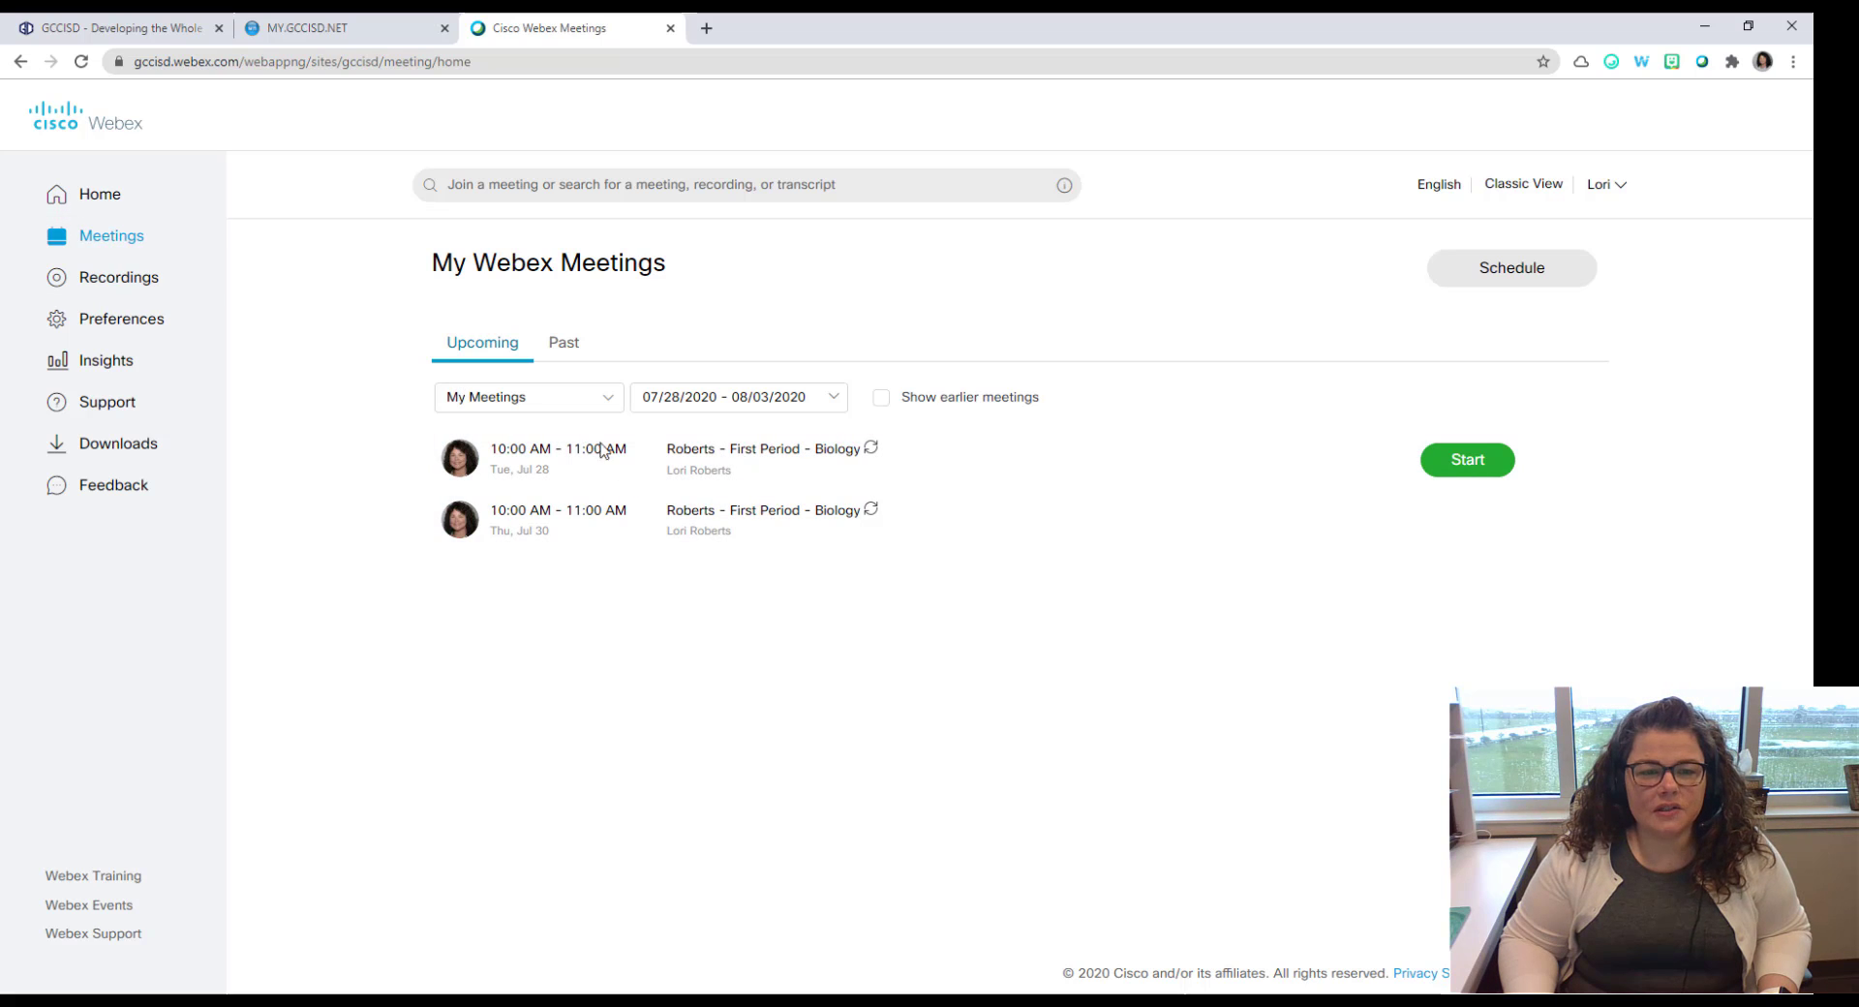
Step: Open the Tue, Jul 28 meeting's details, cancel the recurring edit, and select its link
left_click(687, 457)
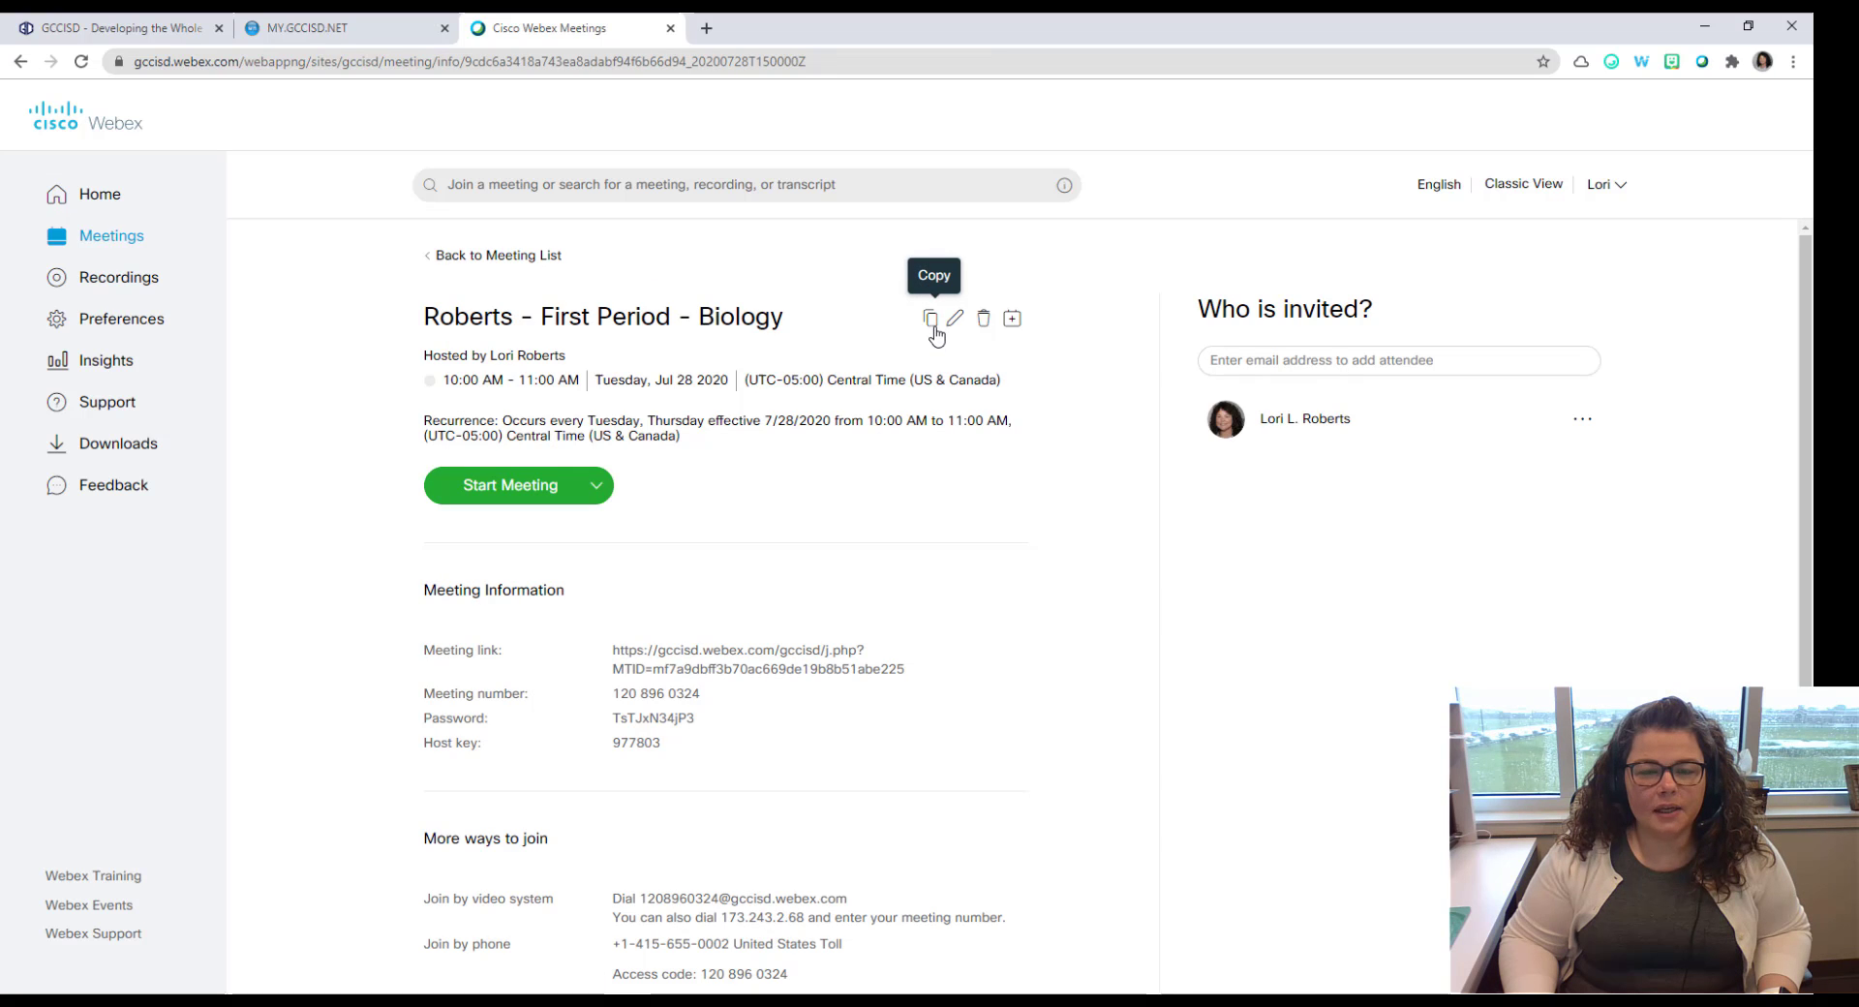
left_click(955, 320)
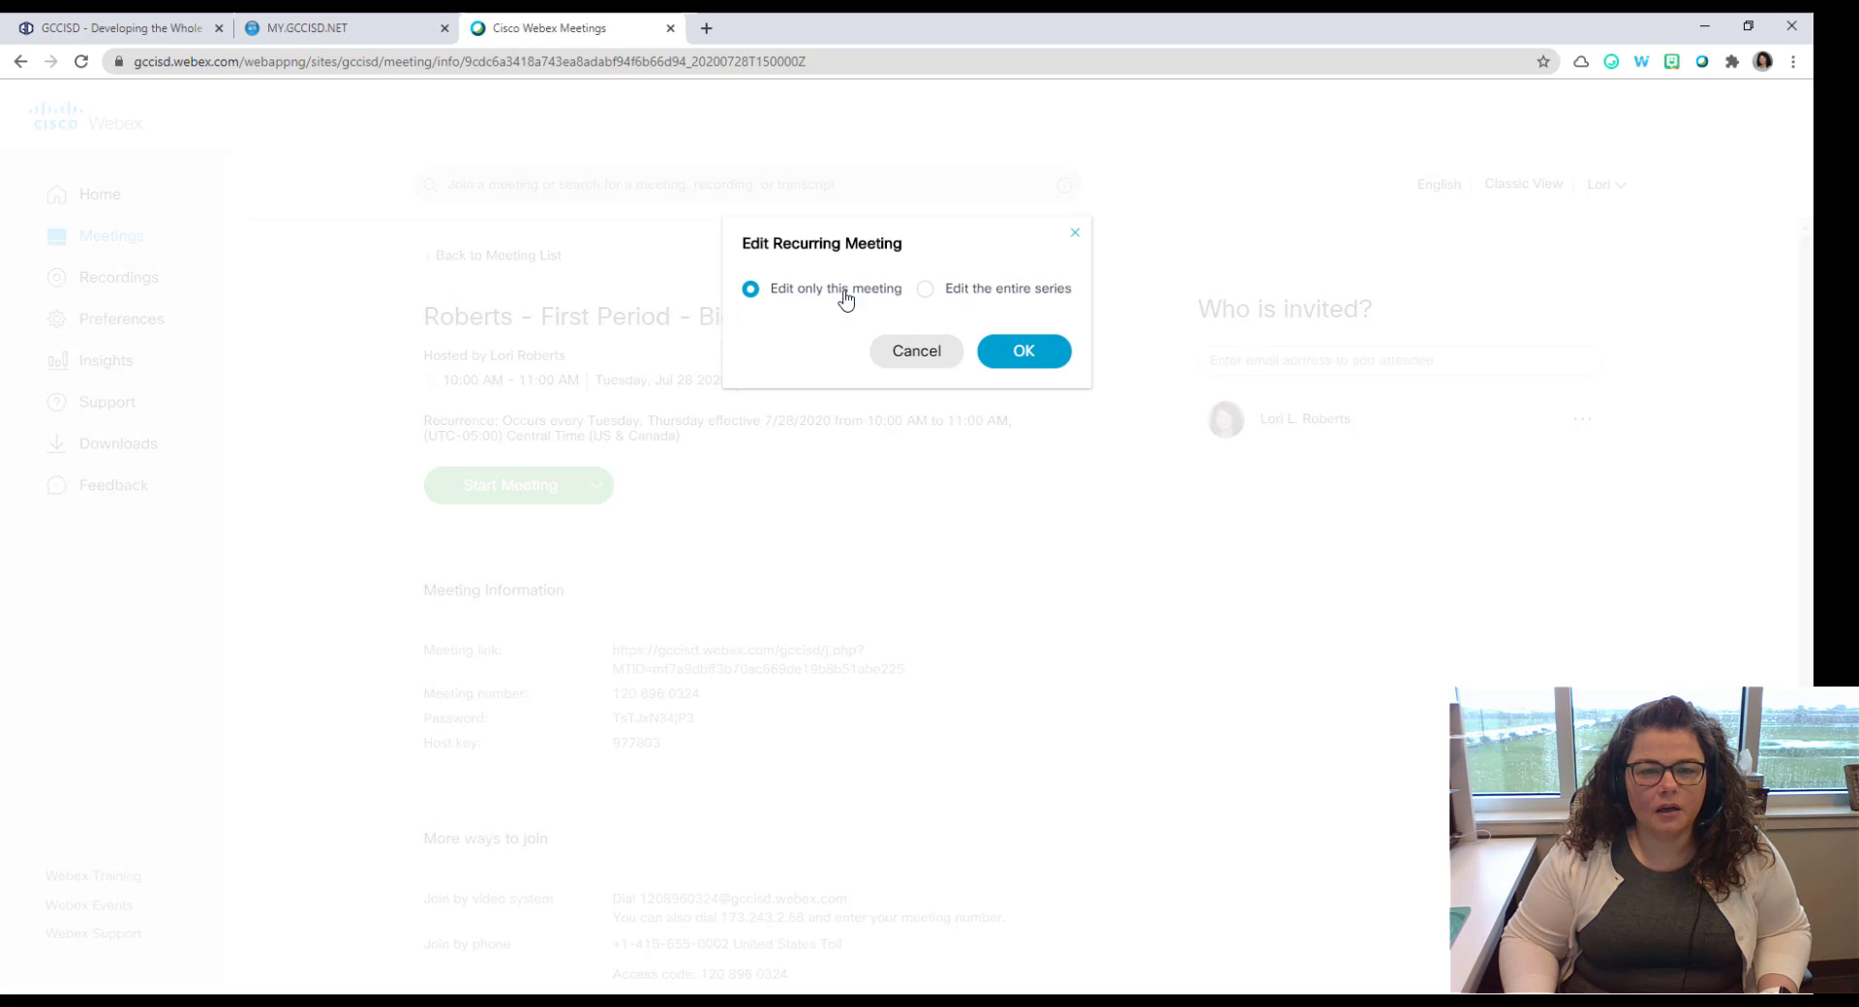
left_click(927, 361)
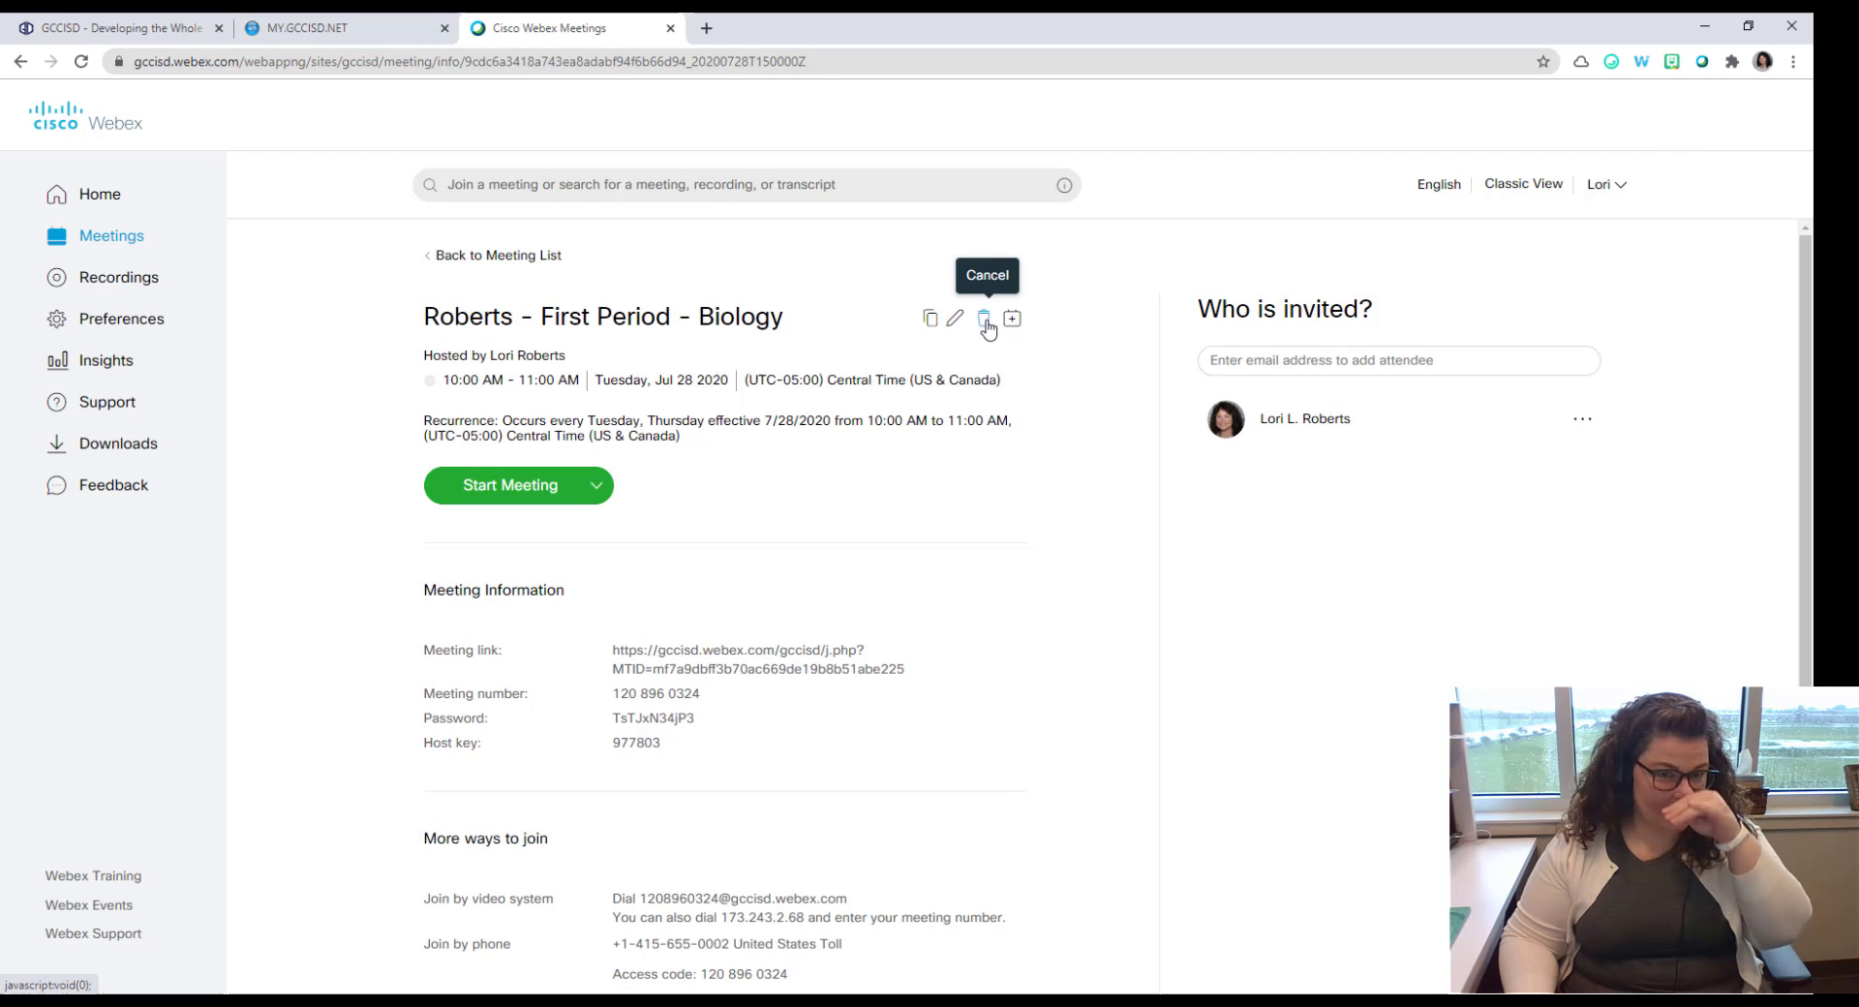
triple_click(786, 659)
scroll(781, 676, "down", 1)
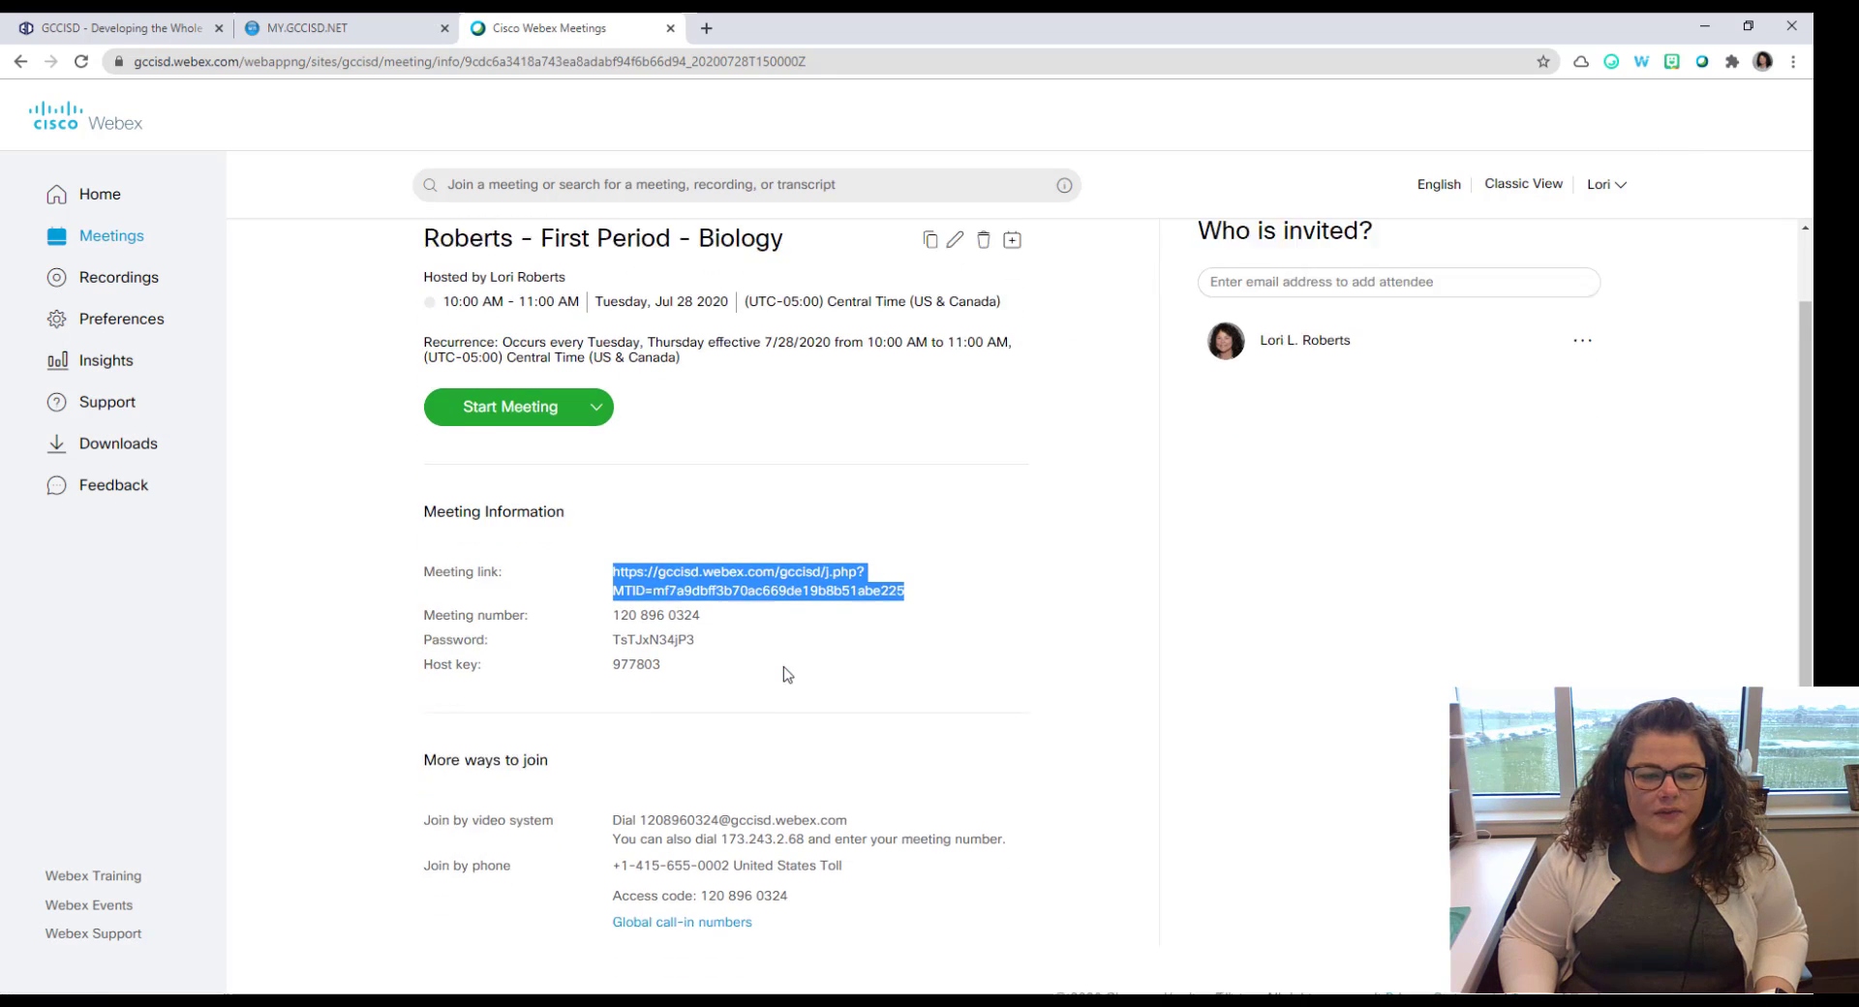
left_click(796, 718)
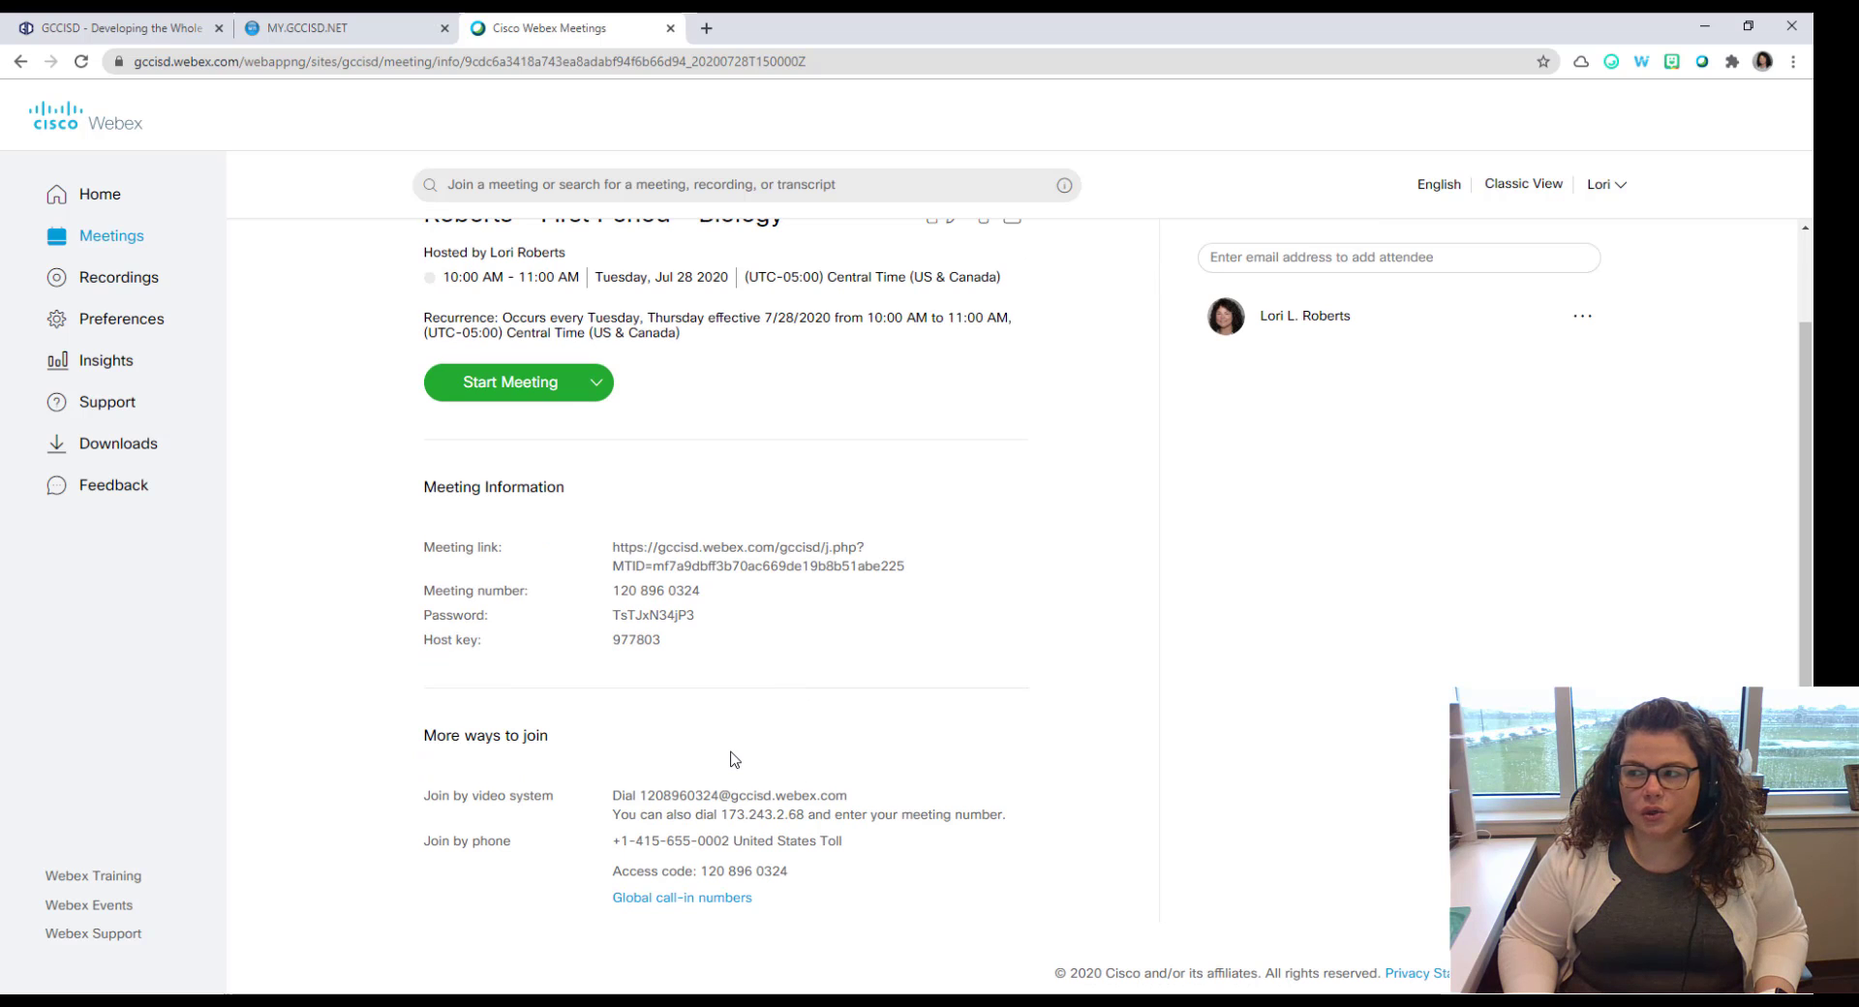
scroll(733, 759, "up", 1)
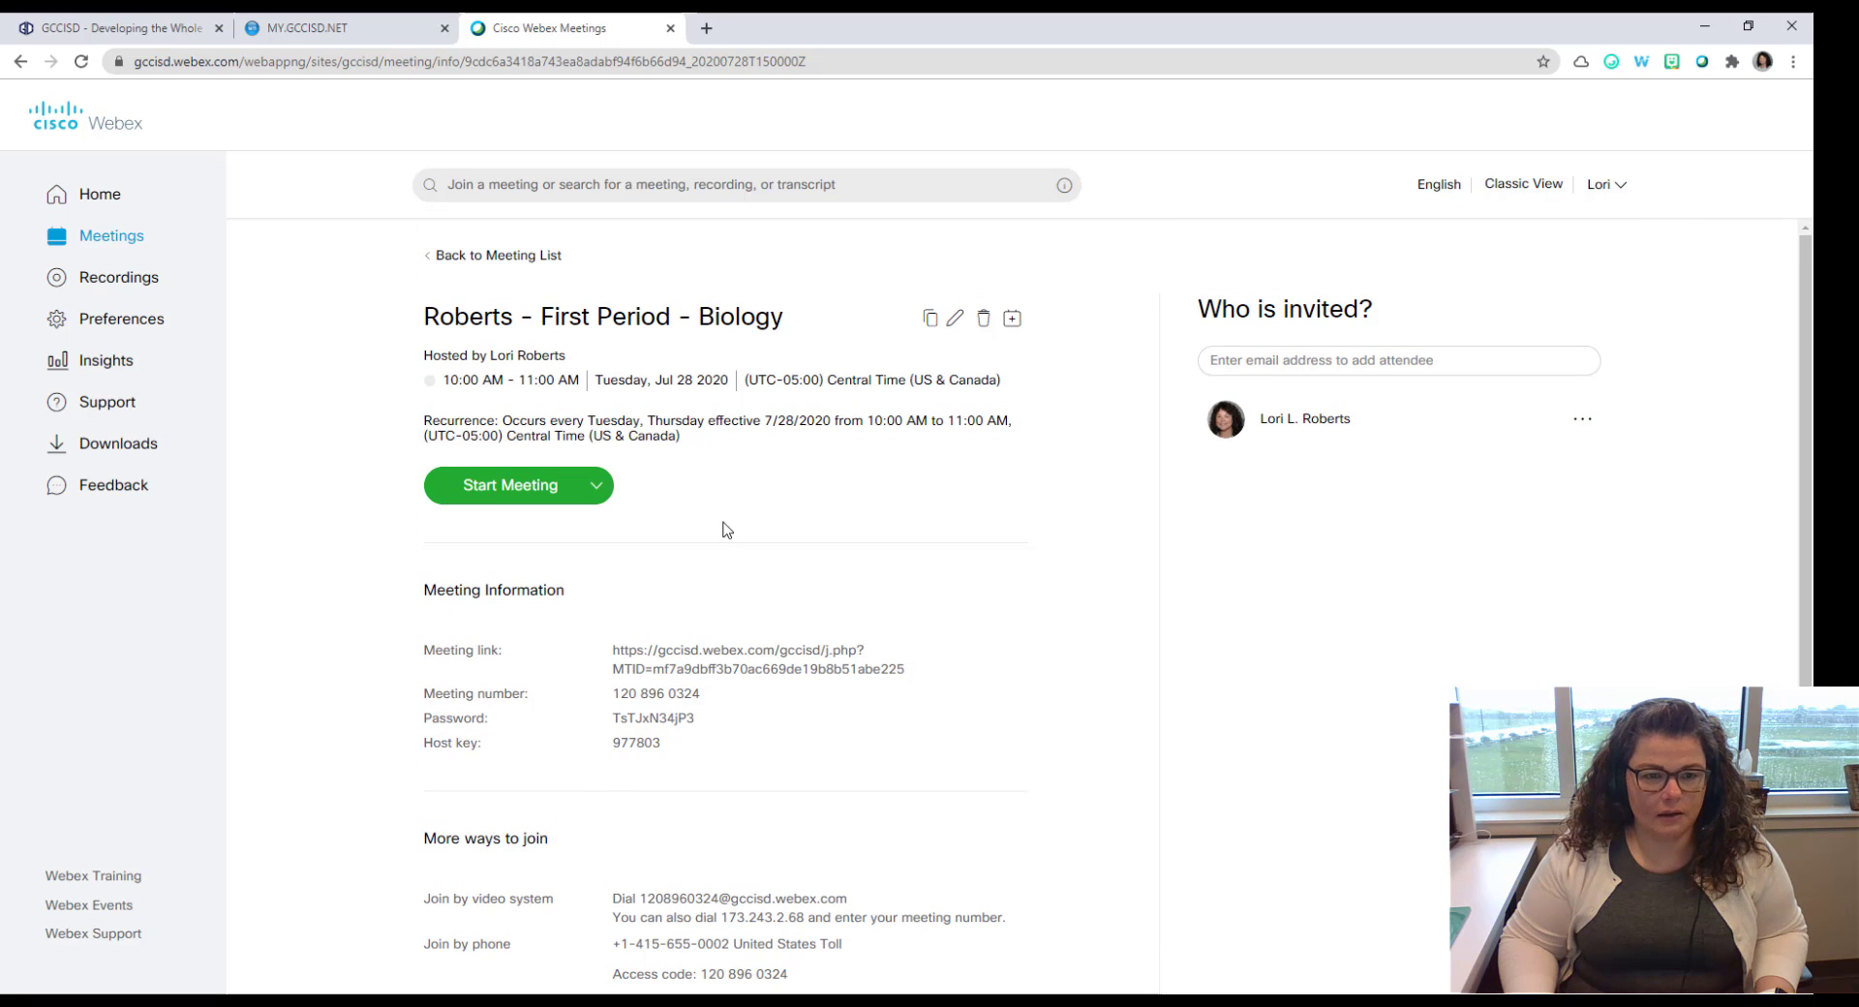
Step: Go to the Webex home page from the left sidebar
left_click(100, 205)
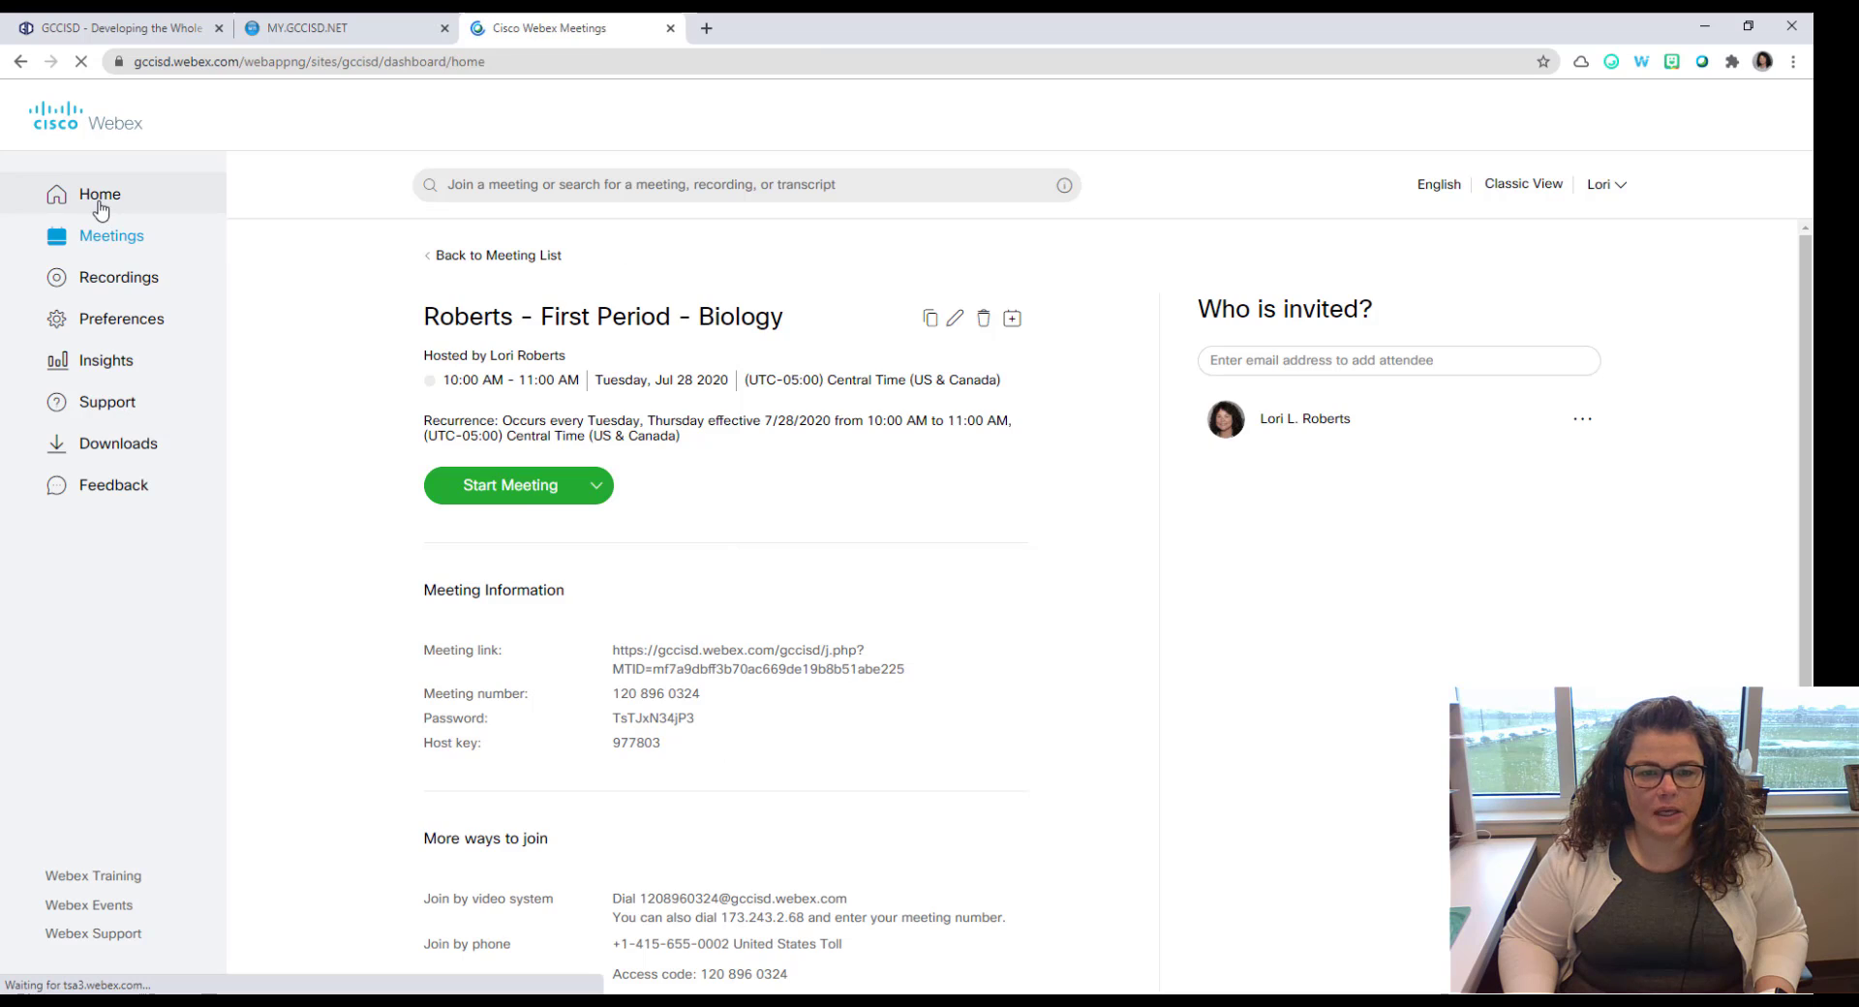